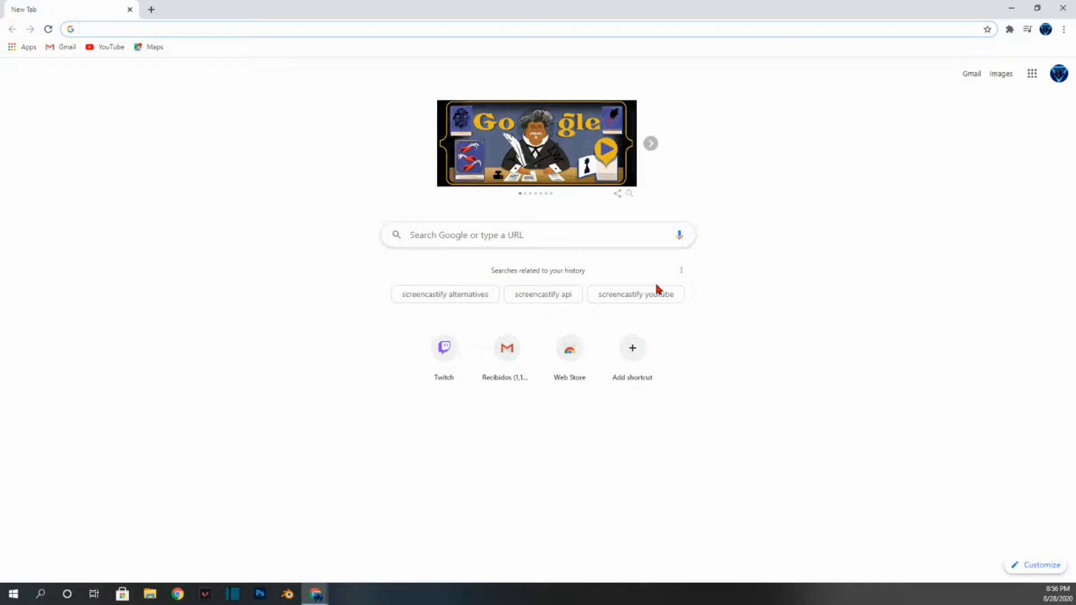
Search the web for Blender and open the official blender.org site.
text(b)
key(BackSpace)
key(BackSpace)
text(Blender)
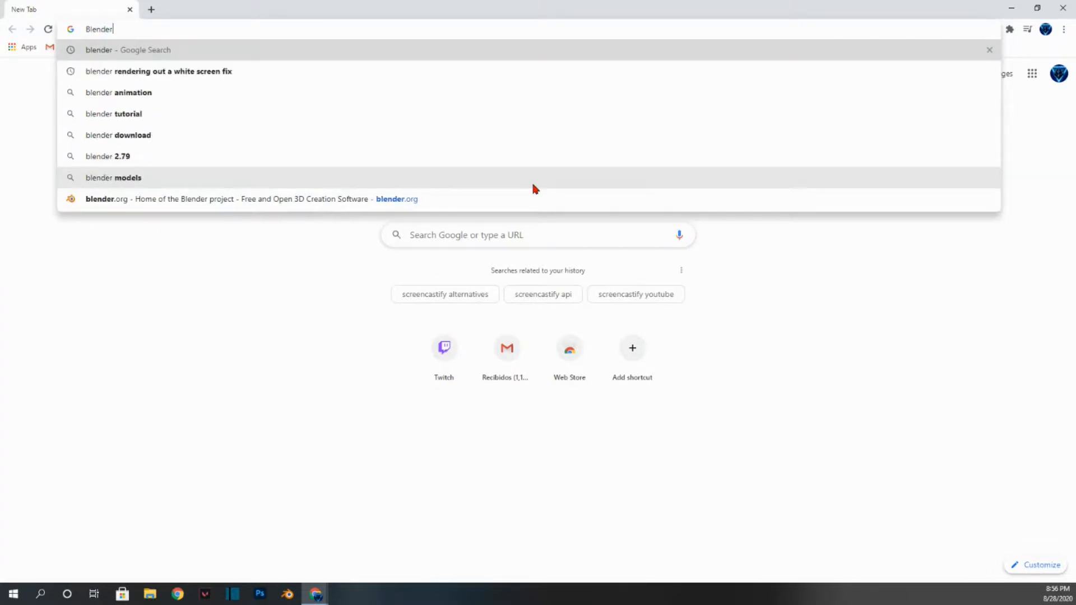
key(Return)
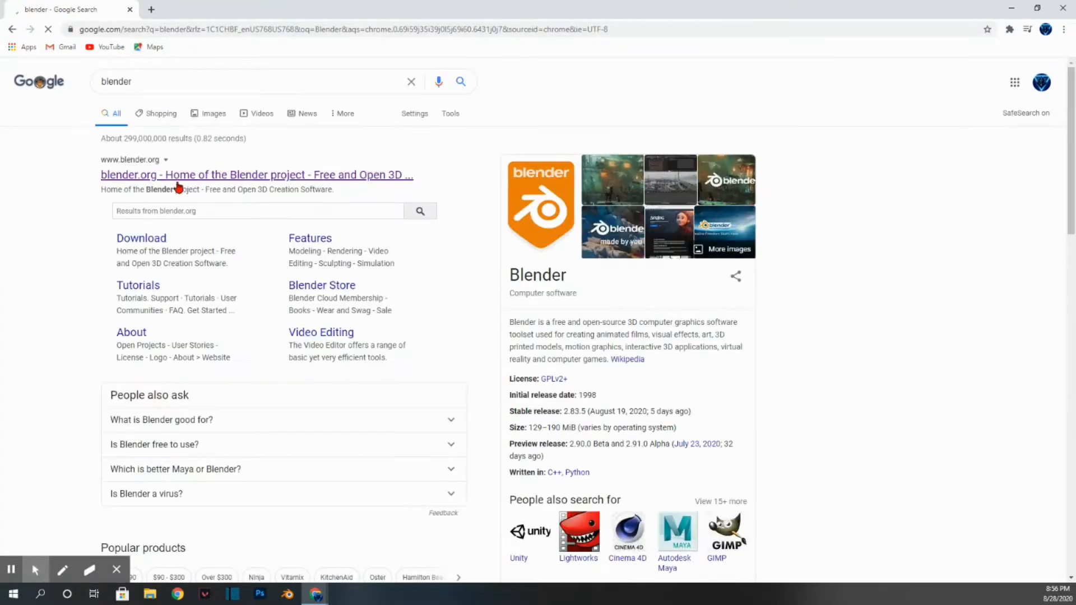
click(204, 175)
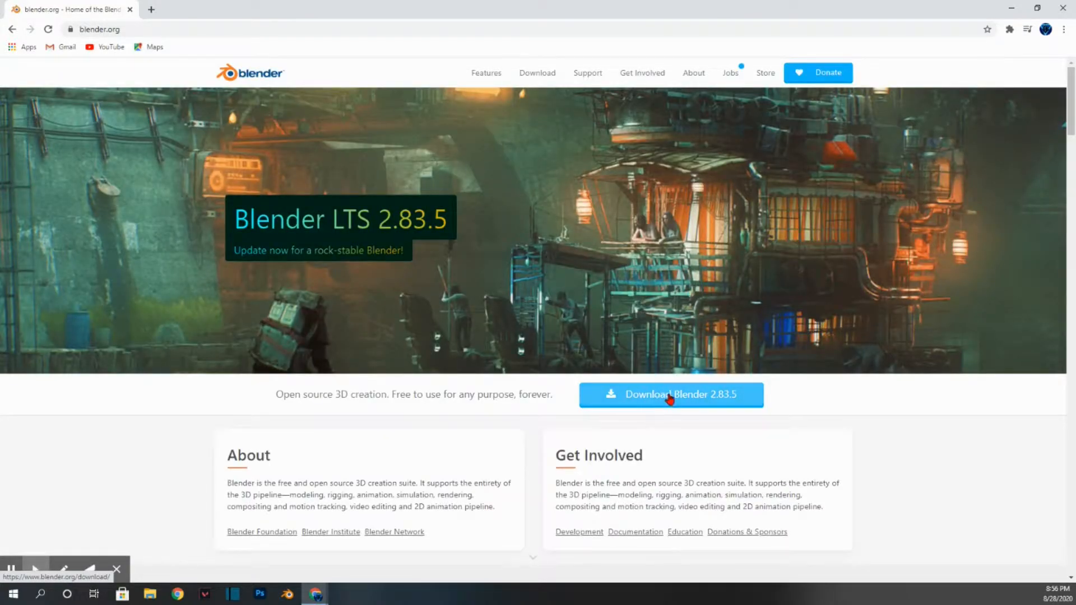
Start downloading the Blender 2.83.5 Windows installer from the site's download page, and cancel the download.
click(670, 398)
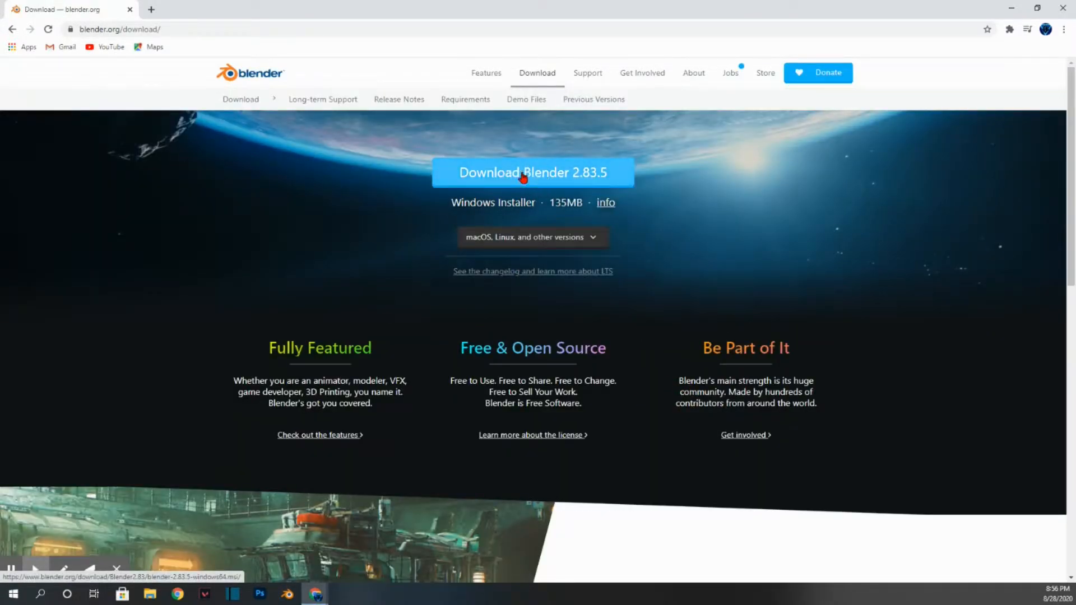
click(523, 175)
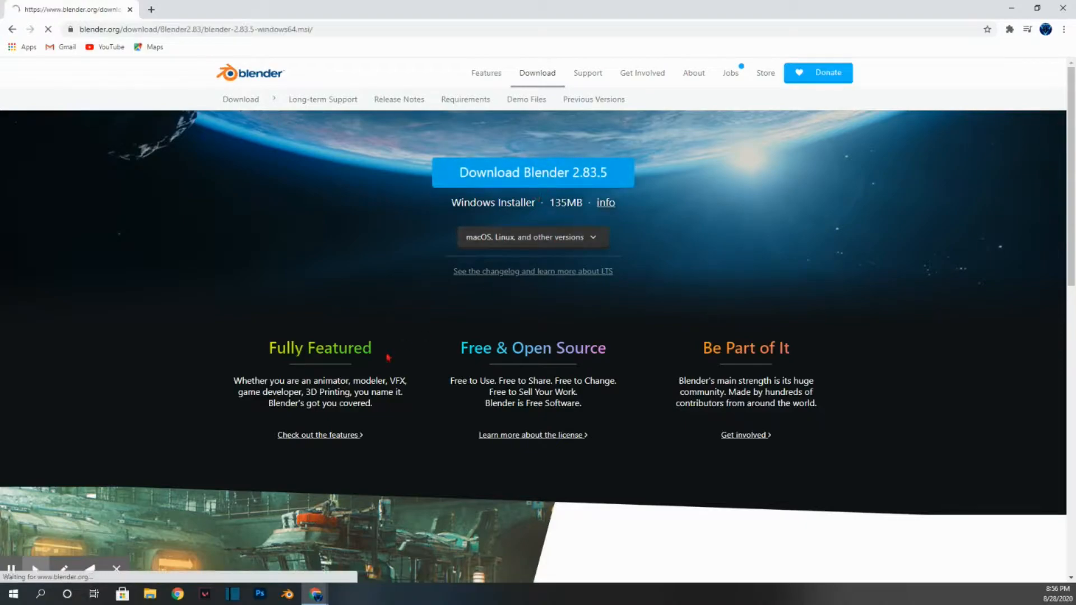
scroll(527, 362, down, 4)
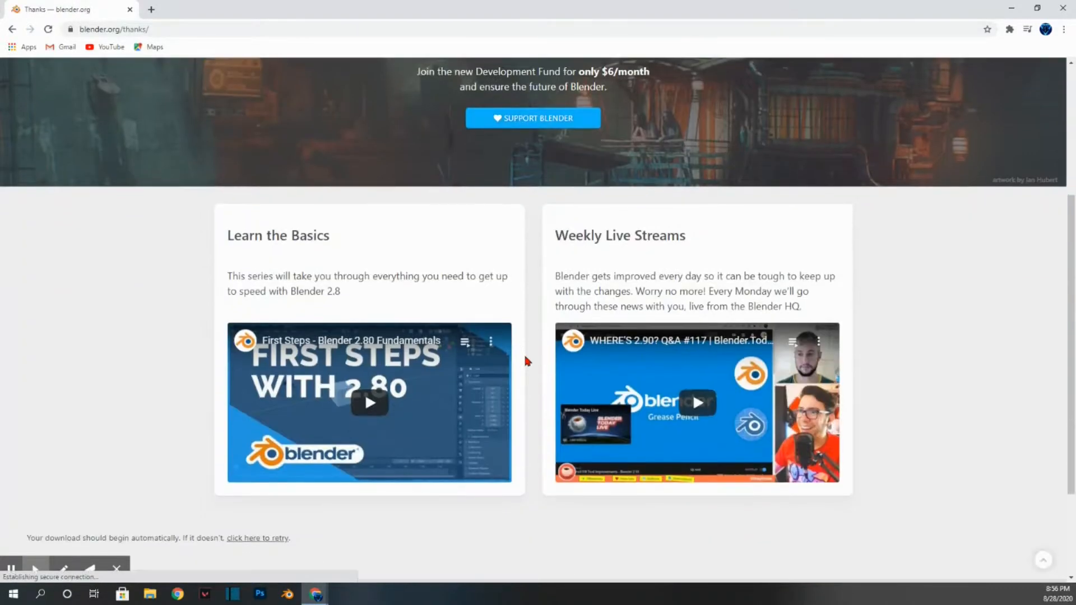
scroll(526, 362, up, 4)
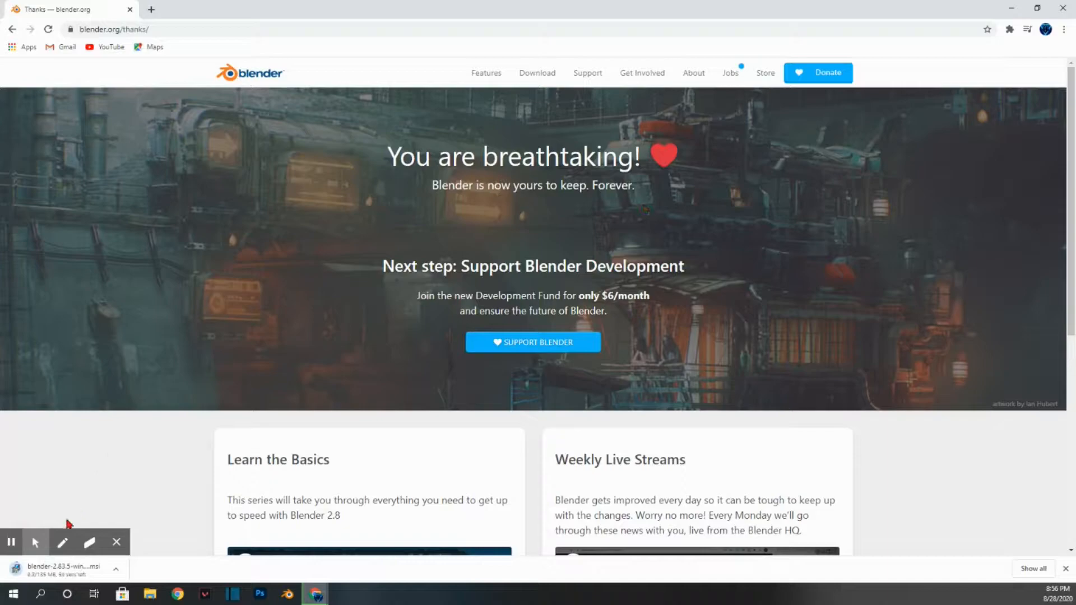
click(115, 570)
click(147, 554)
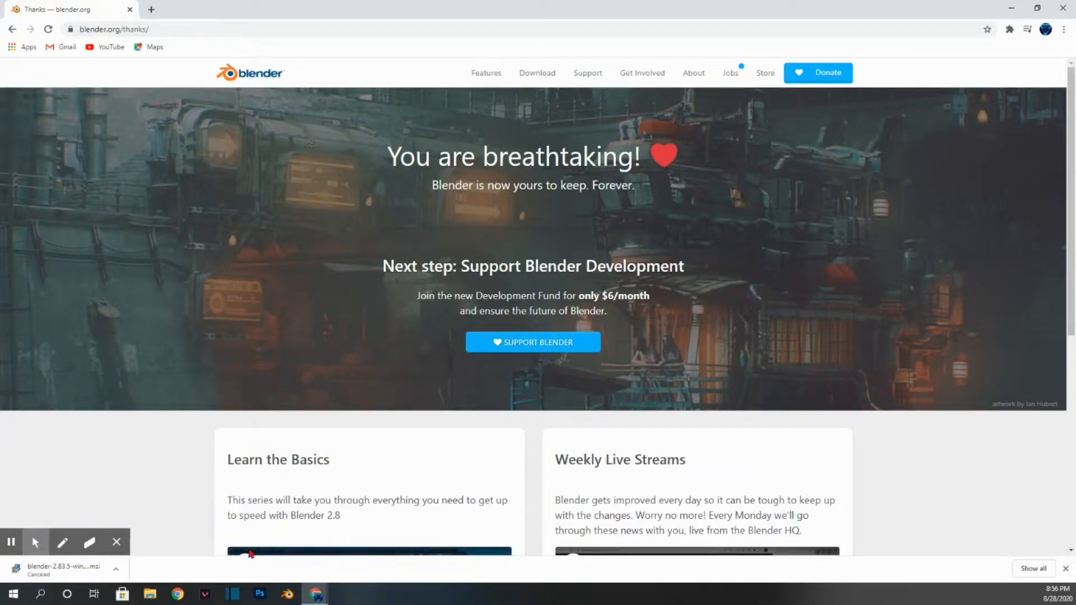
Switch to Blender, dismiss the splash screen and delete the default cube, camera and light.
click(285, 595)
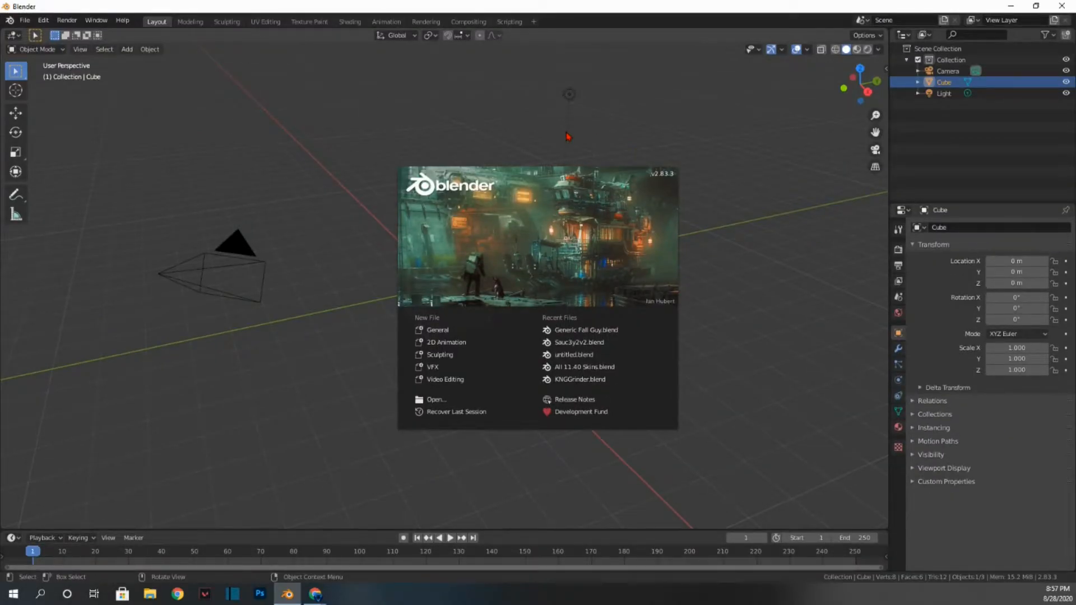
click(604, 124)
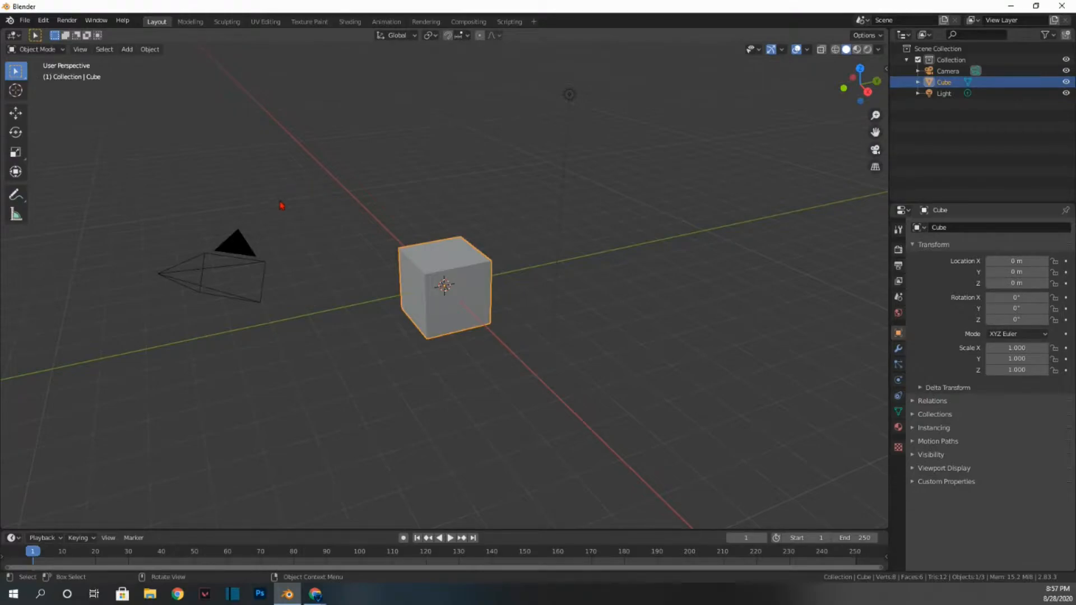
drag(117, 173, 728, 388)
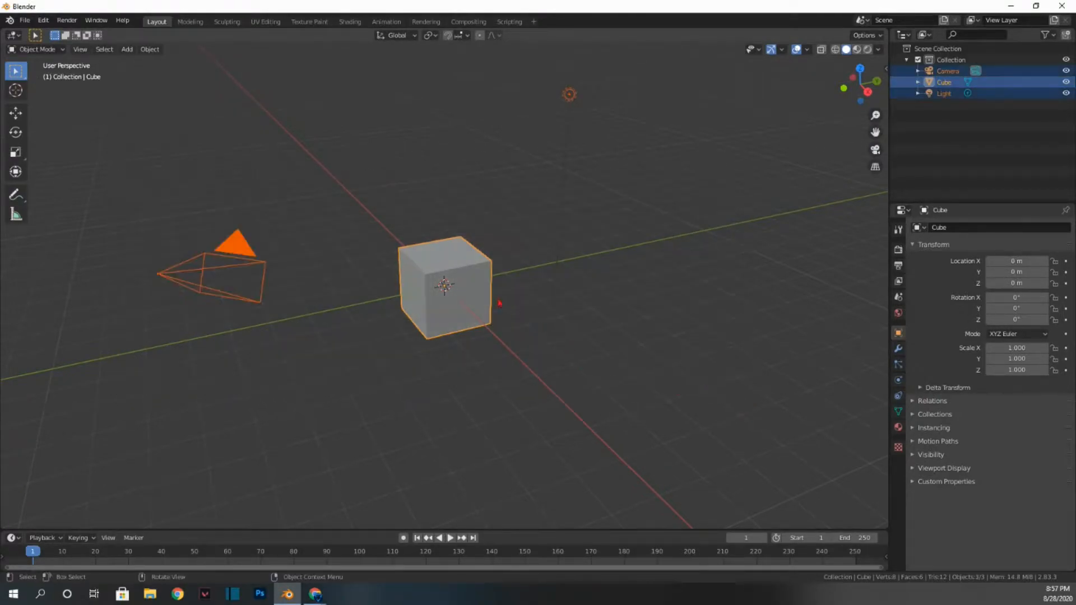
right_click(431, 283)
click(432, 474)
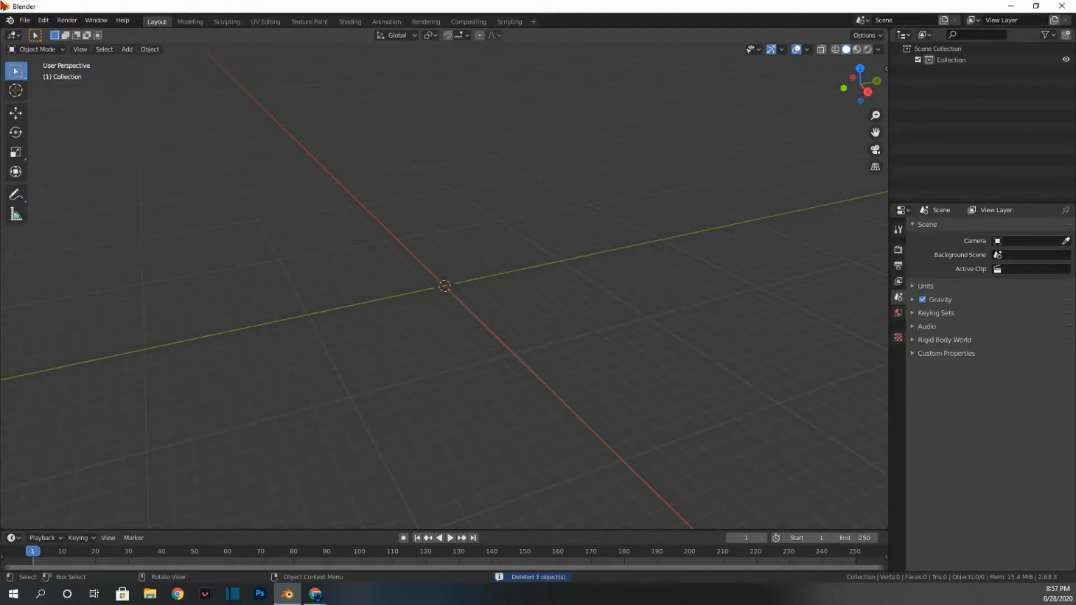
click(25, 20)
mouse_move(44, 20)
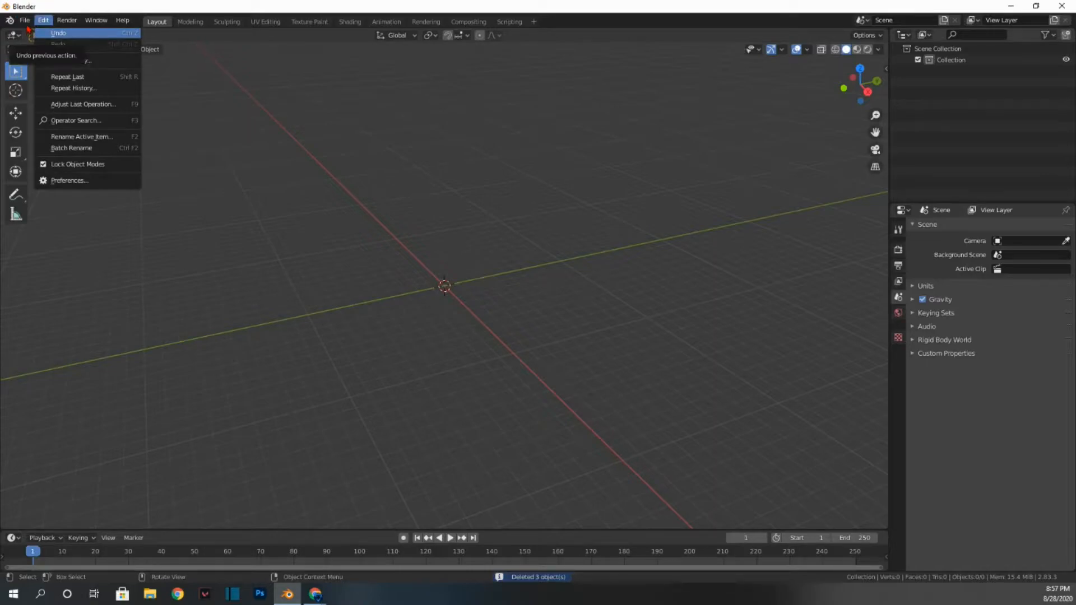
click(35, 24)
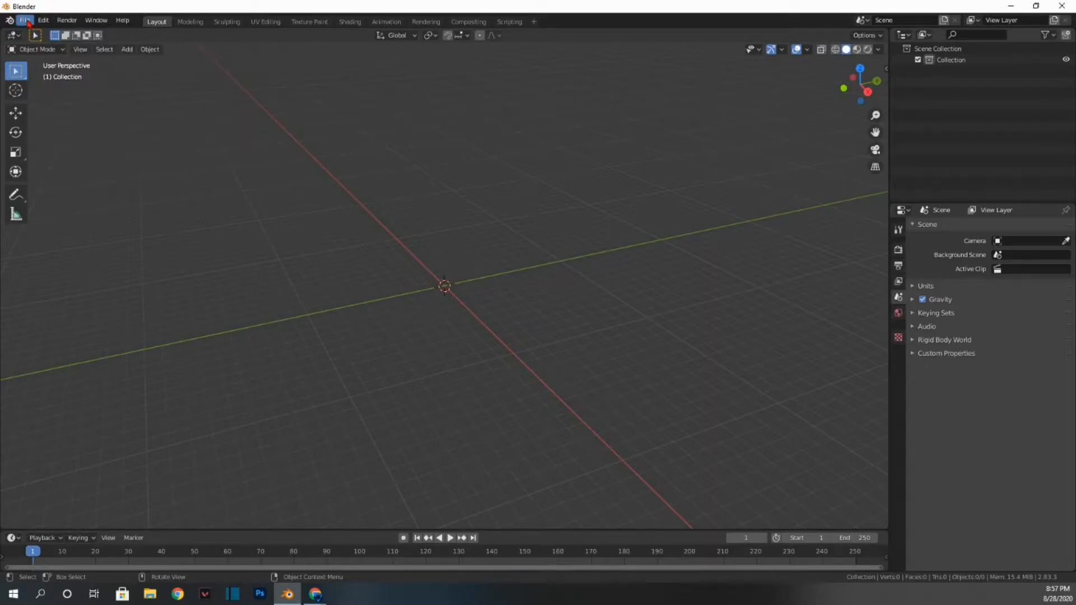
click(25, 21)
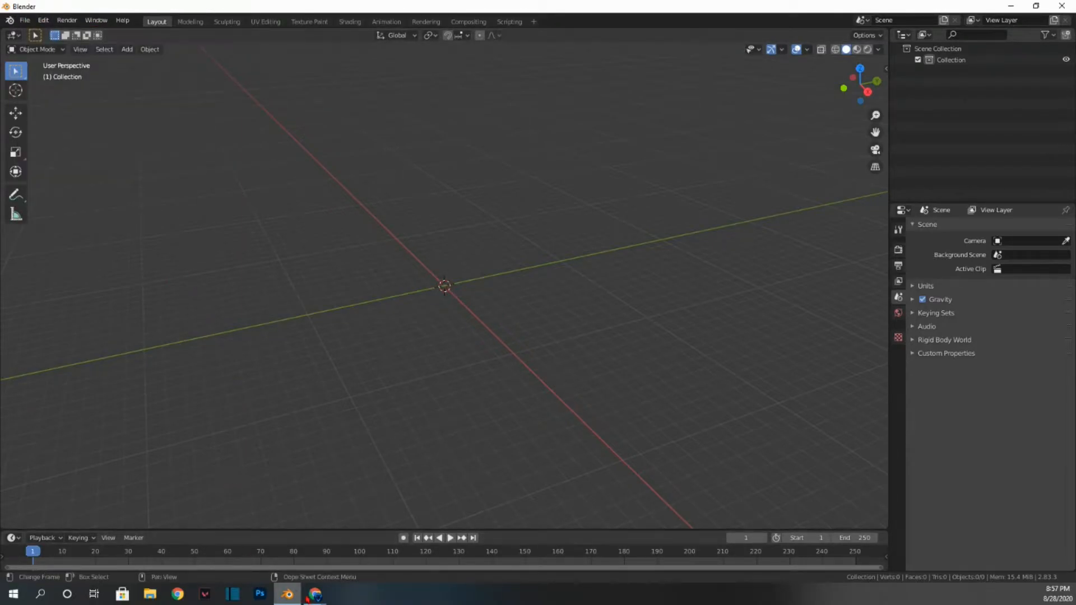
mouse_move(315, 593)
click(333, 563)
drag(627, 21, 1, 33)
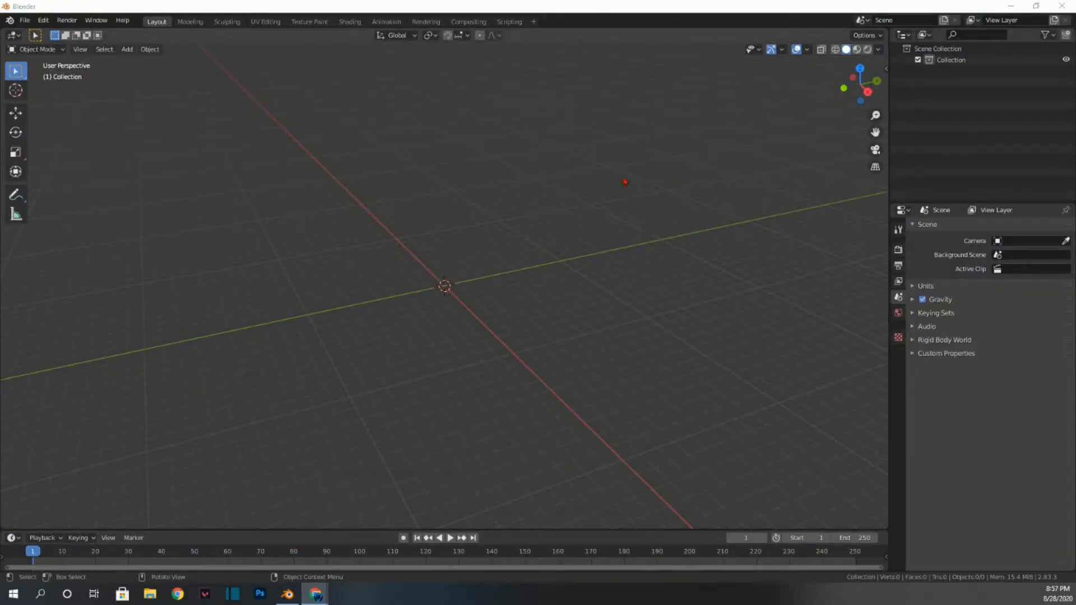
drag(852, 102, 860, 320)
drag(876, 116, 898, 3)
scroll(730, 250, up, 2)
drag(875, 133, 792, 190)
drag(876, 133, 101, 82)
drag(867, 94, 839, 94)
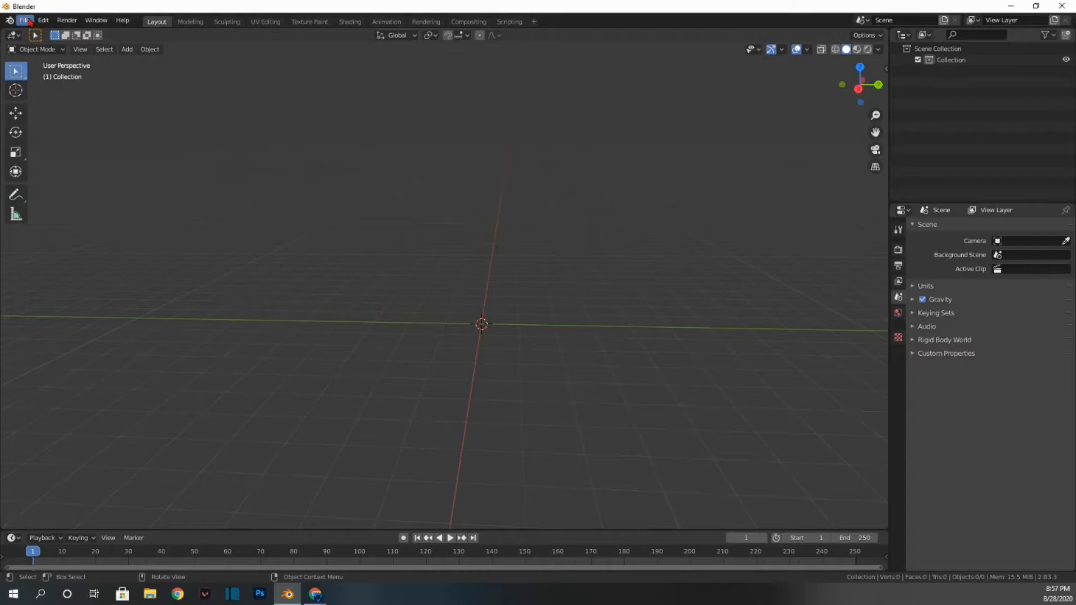
Append the Aura and Aura.ao objects from the Object folder of Aura.blend in Downloads.
click(25, 21)
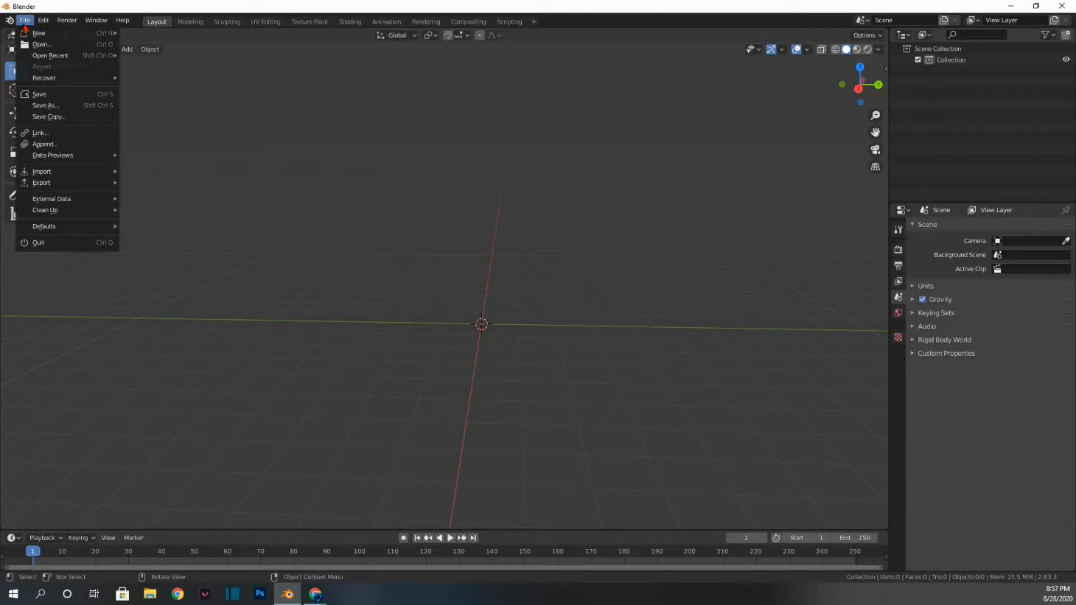
click(88, 146)
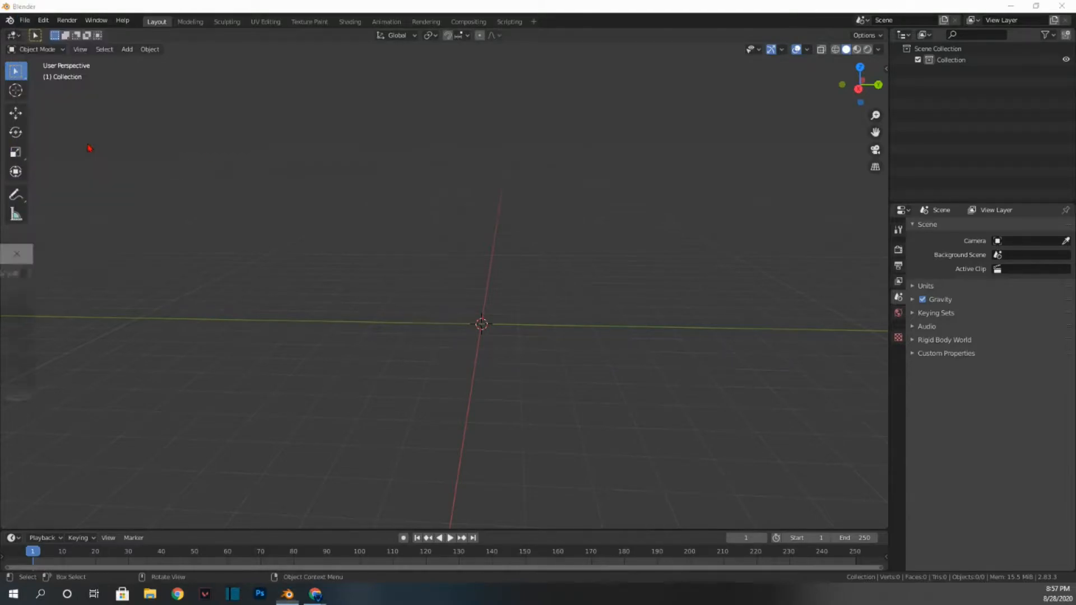
drag(7, 253, 336, 1)
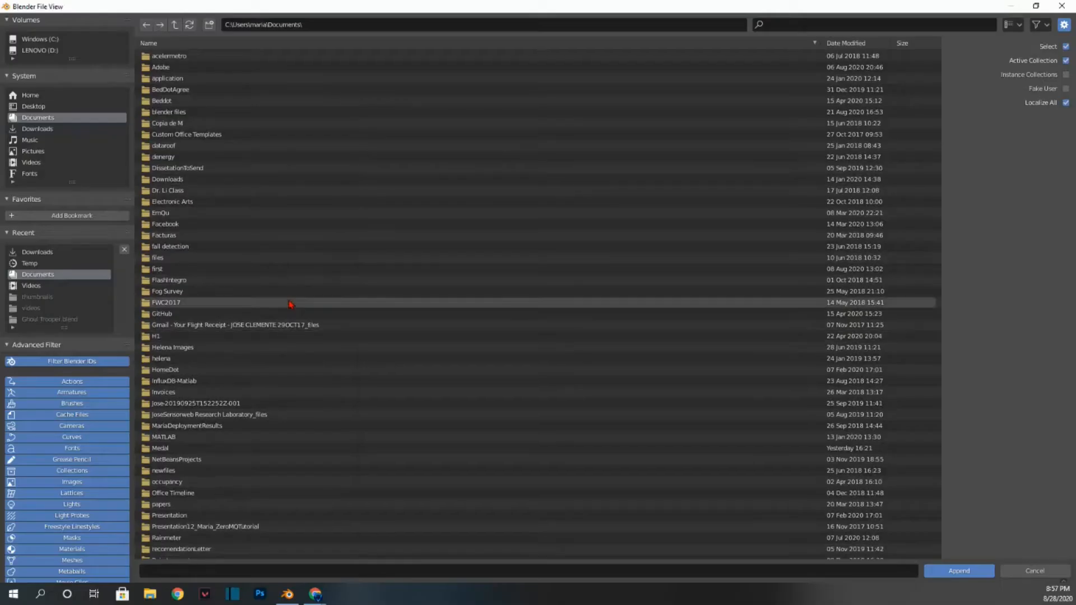
click(44, 129)
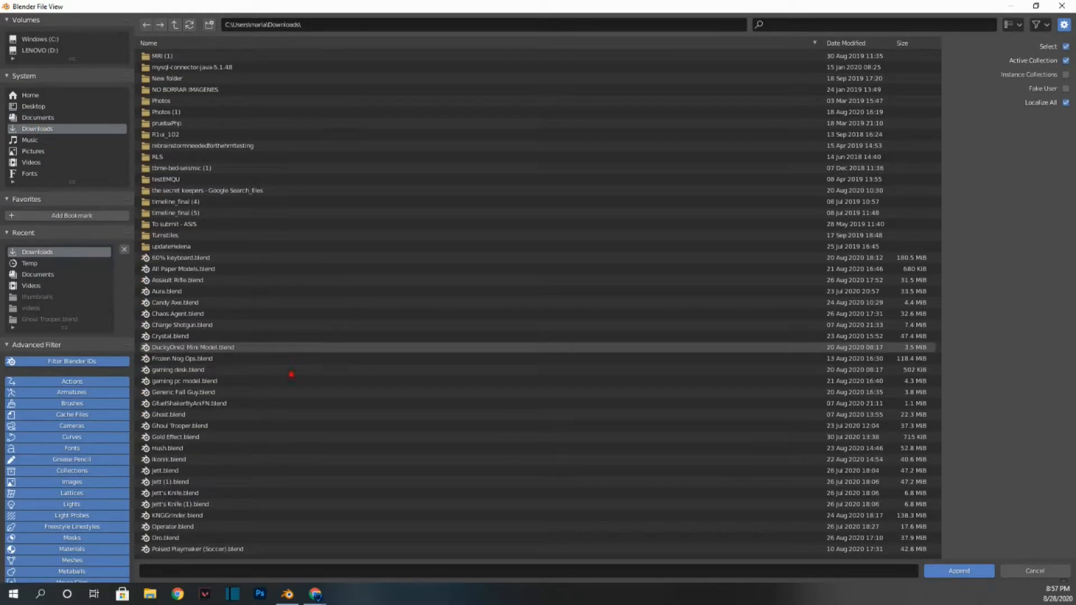
scroll(292, 370, down, 10)
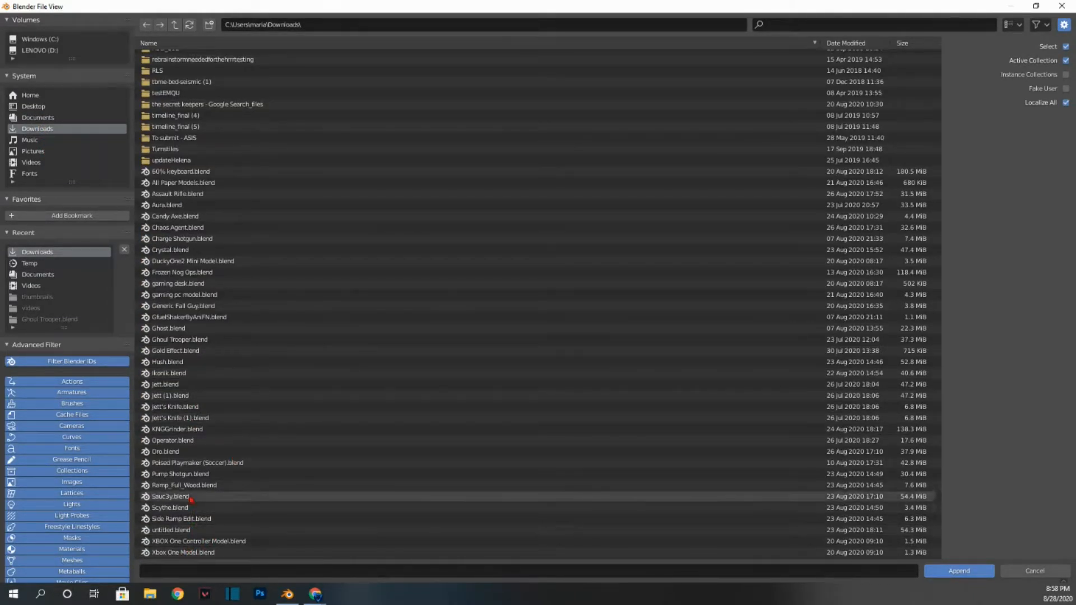
double_click(161, 205)
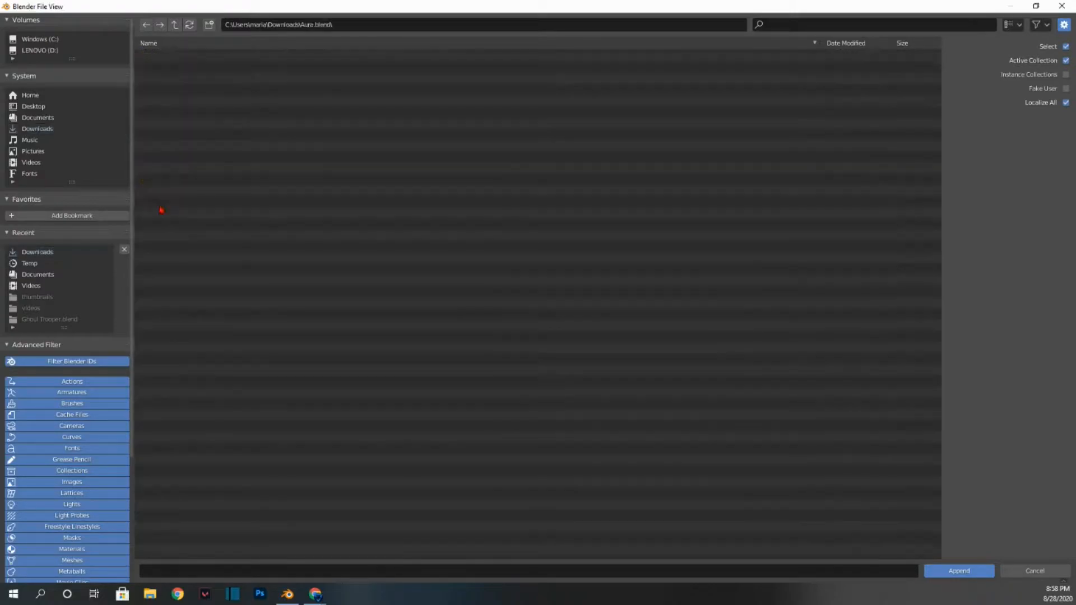
double_click(165, 135)
drag(200, 156, 151, 68)
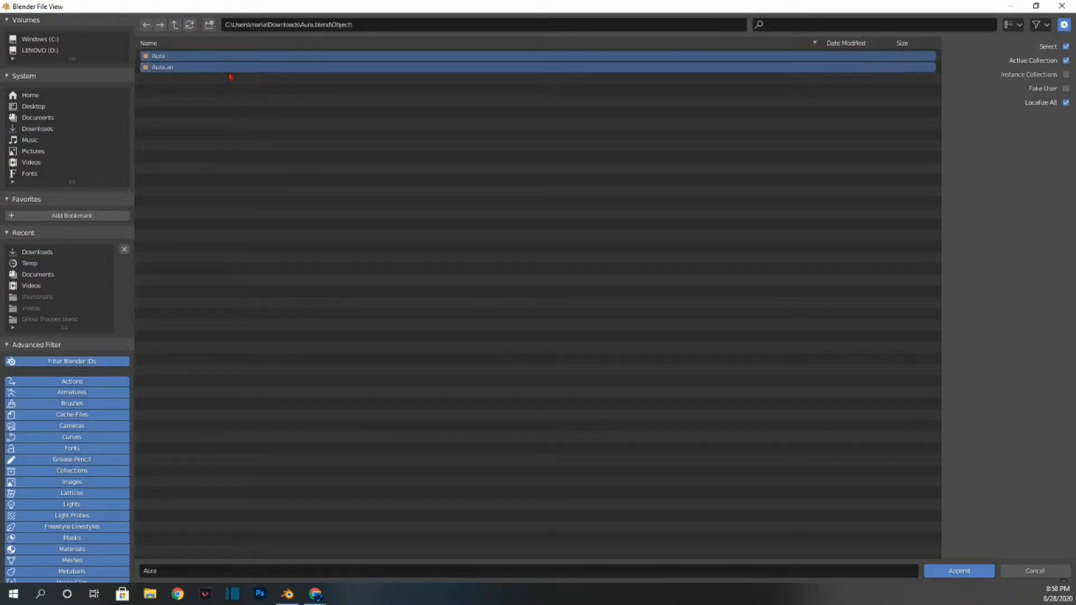
click(955, 572)
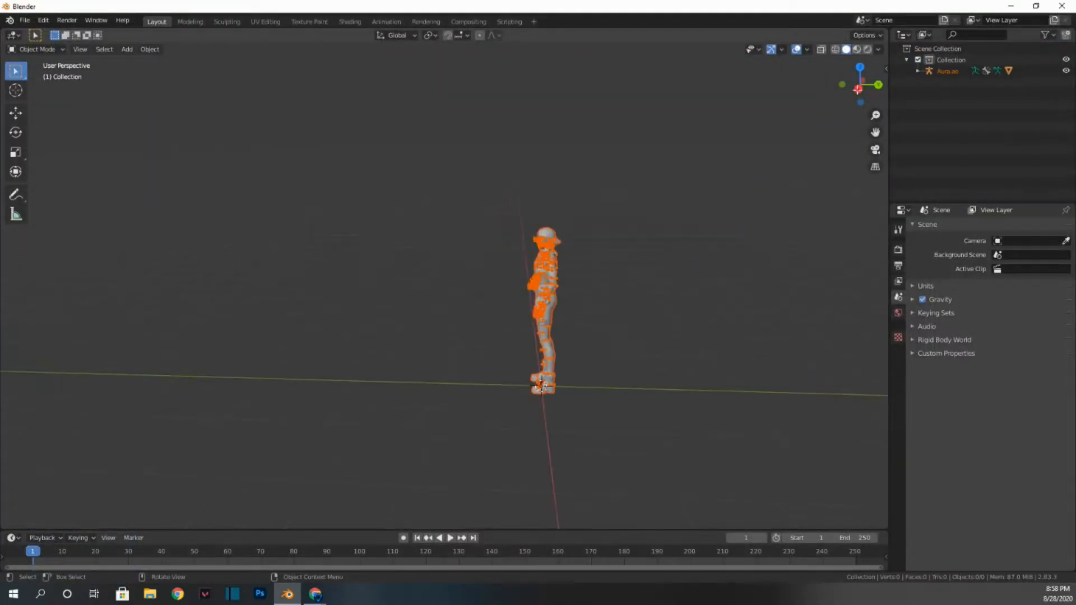
Show the appended character from the front in Material Preview shading and deselect it.
drag(860, 85, 731, 194)
scroll(731, 194, up, 4)
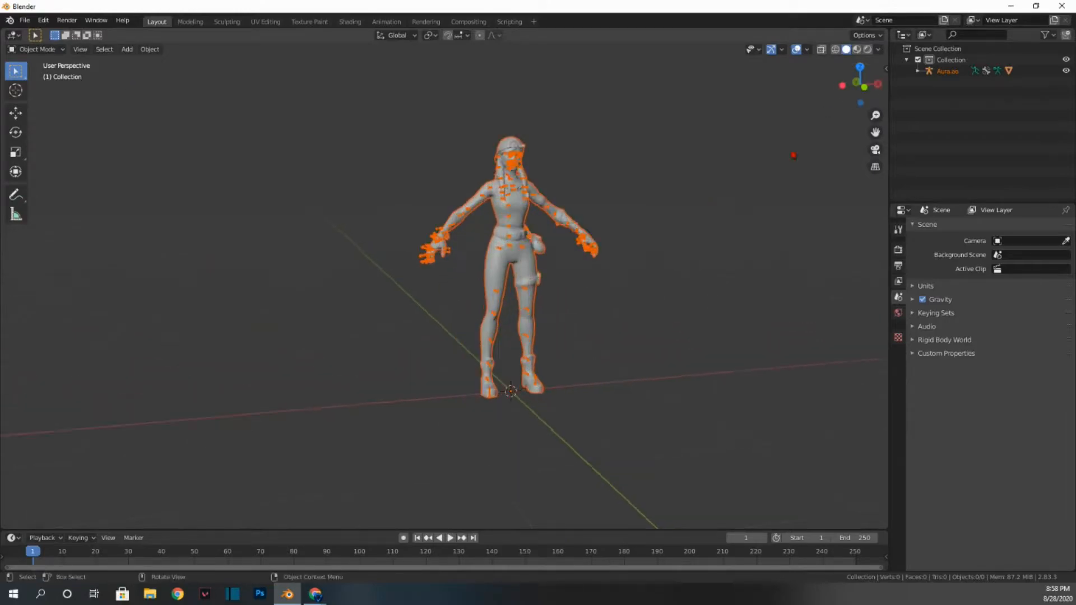
drag(858, 83, 868, 91)
scroll(861, 112, up, 2)
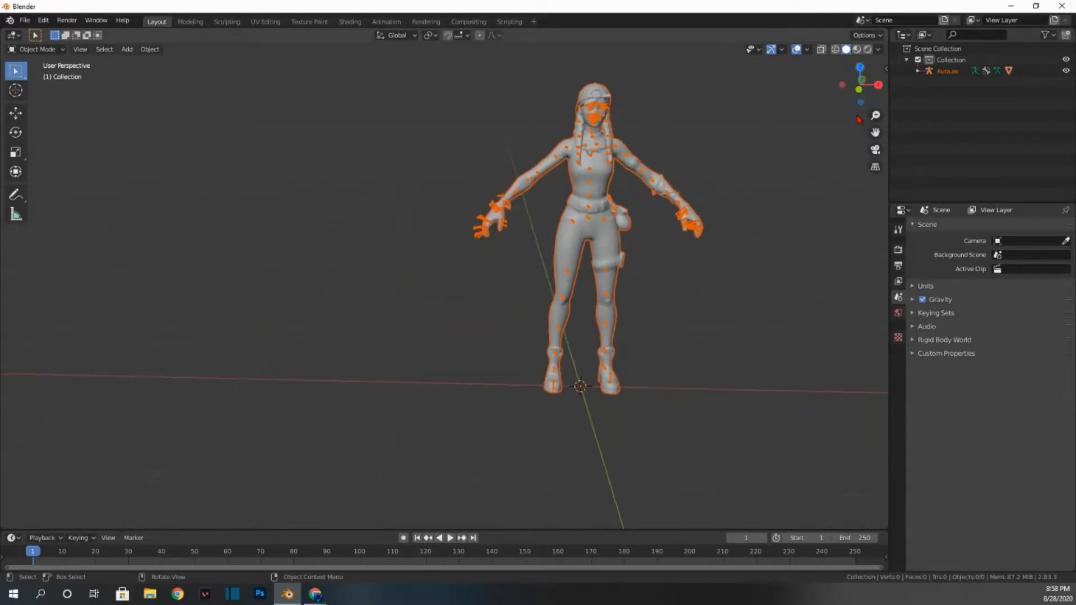
drag(876, 132, 781, 222)
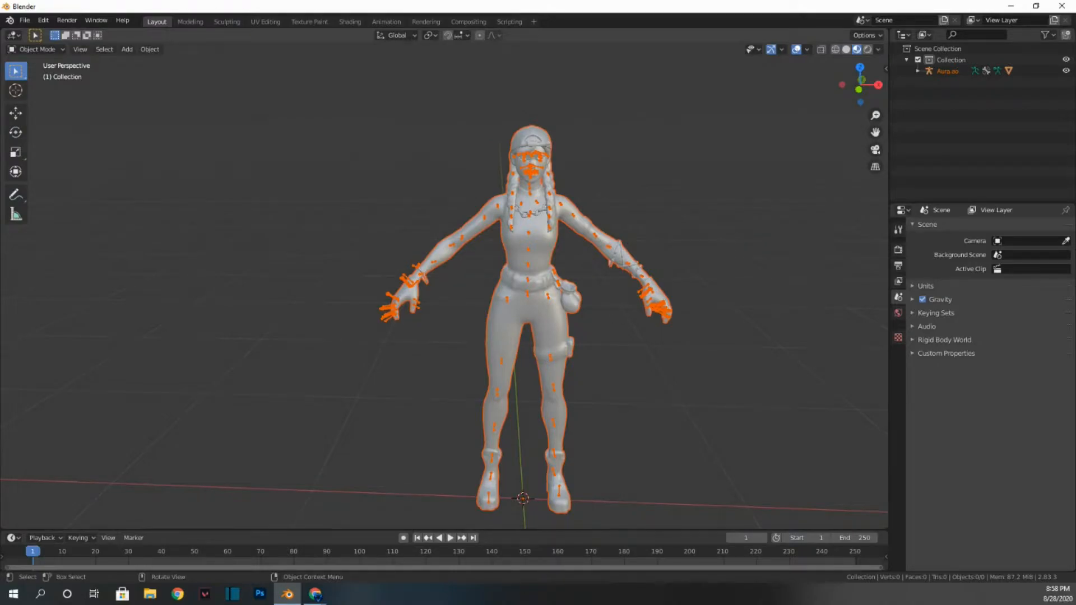
key(ctrl+z)
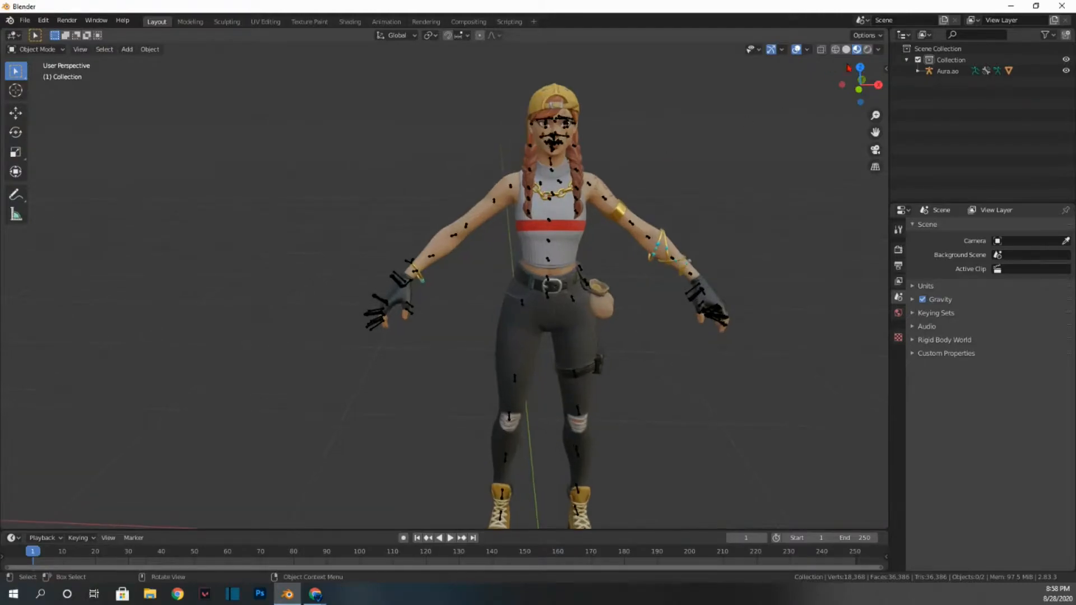
mouse_move(861, 84)
mouse_down()
mouse_move(806, 83)
mouse_move(863, 87)
mouse_up()
drag(875, 133, 860, 145)
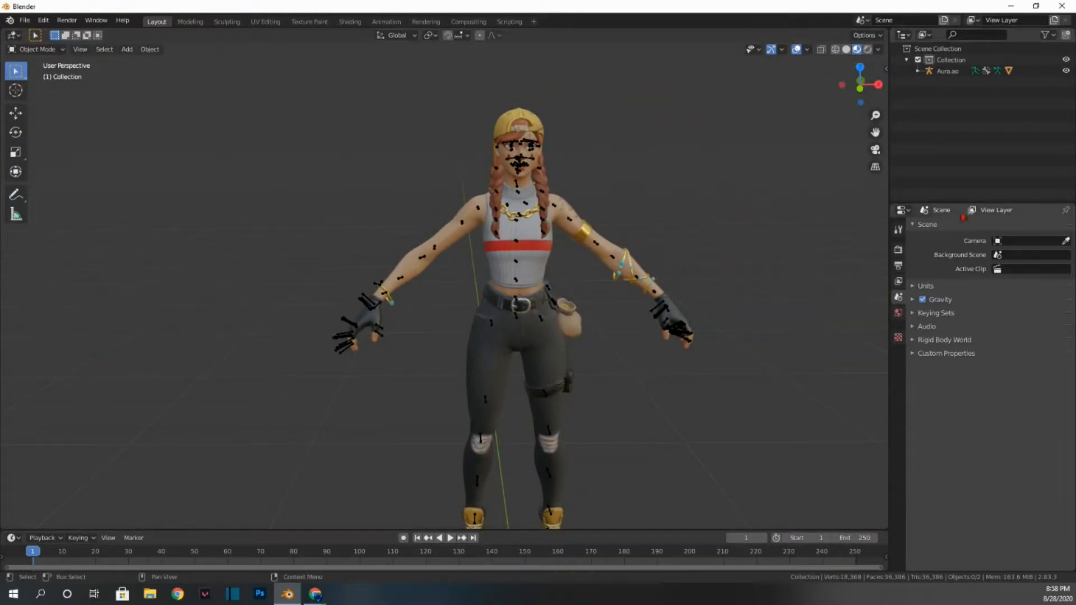
Switch the render engine to Cycles and set the render samples to 500.
click(899, 250)
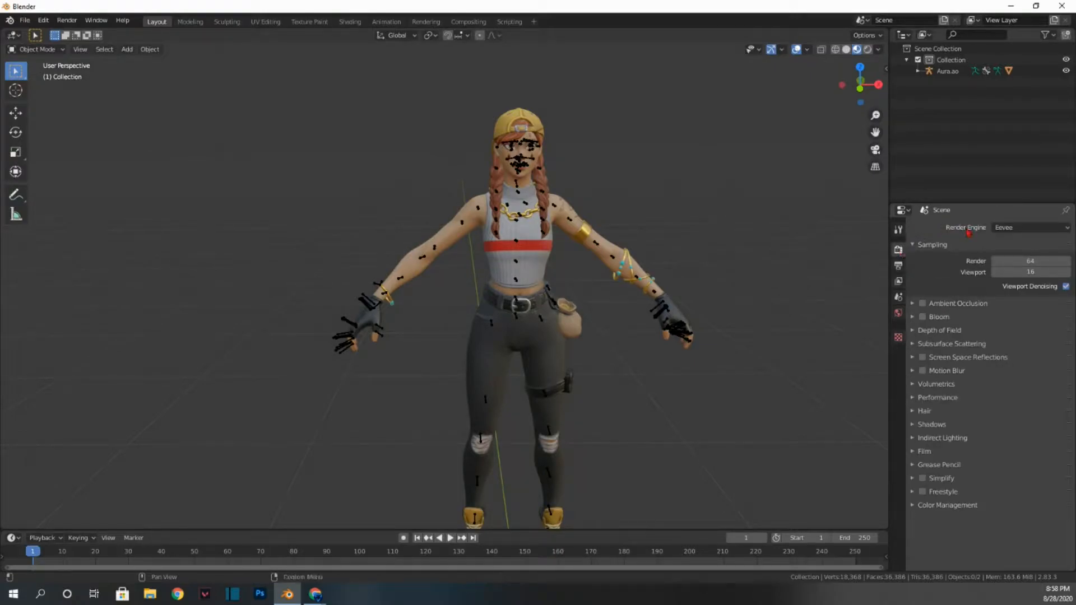
click(1003, 228)
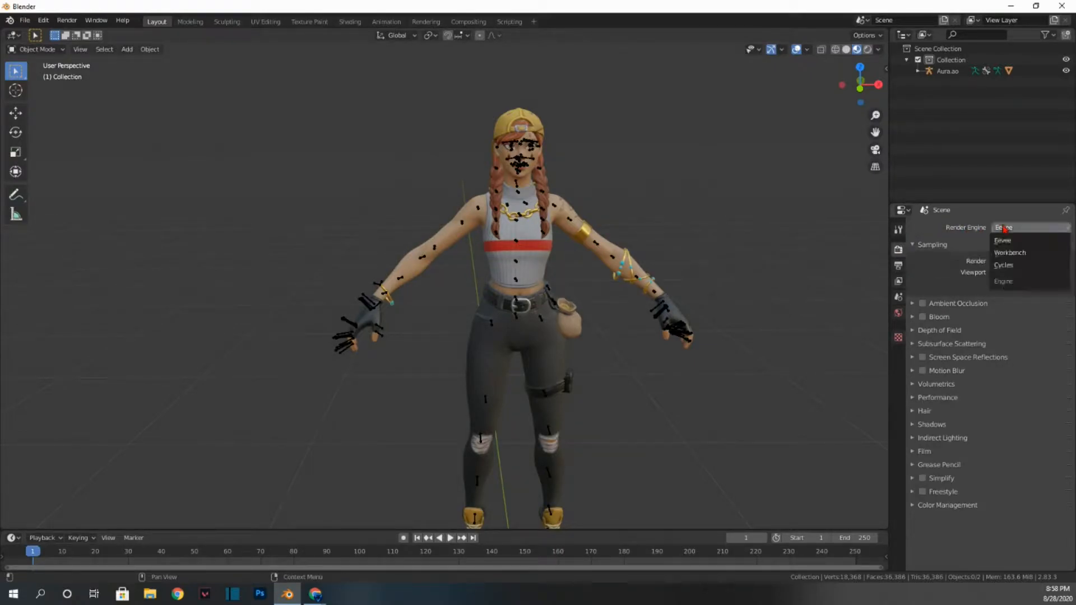
click(1013, 265)
click(1037, 328)
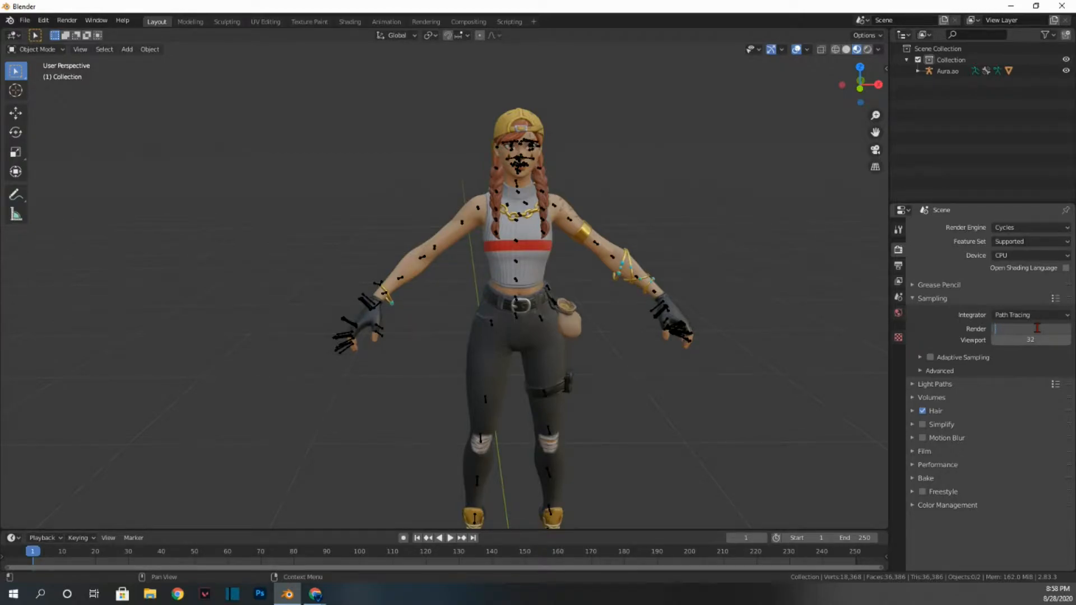
text(20)
key(Return)
Set the light path max bounces to 6 total, 4 for transparency and 4 for transmission.
click(920, 385)
scroll(1009, 393, down, 1)
click(1040, 392)
click(1036, 431)
click(1036, 430)
text(6)
click(1037, 439)
click(1037, 429)
click(1037, 438)
text(4)
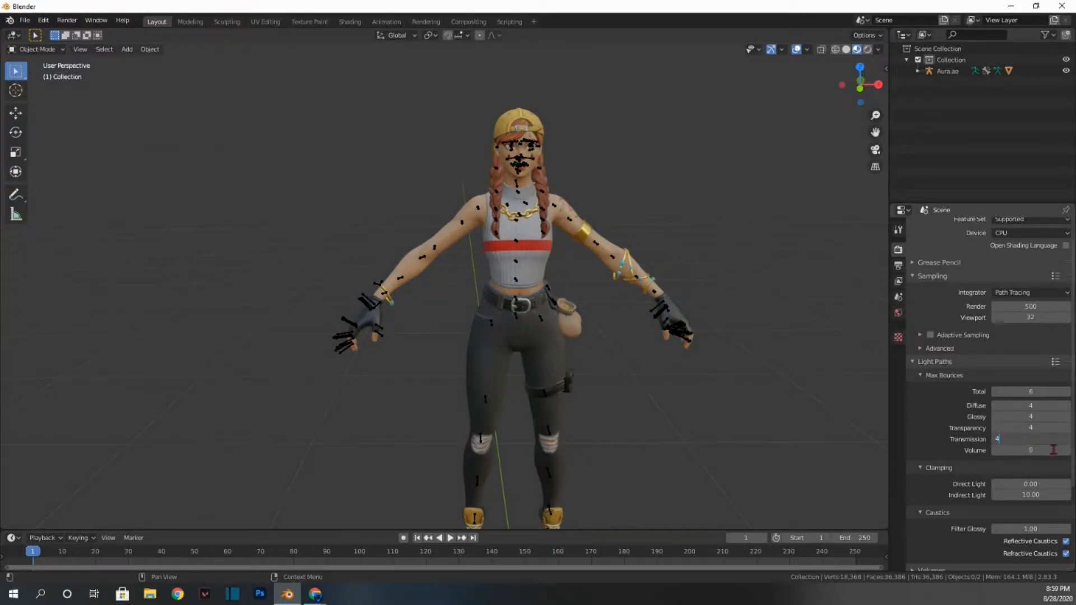
Set the clamping values for direct light and indirect light to 6.
click(1032, 486)
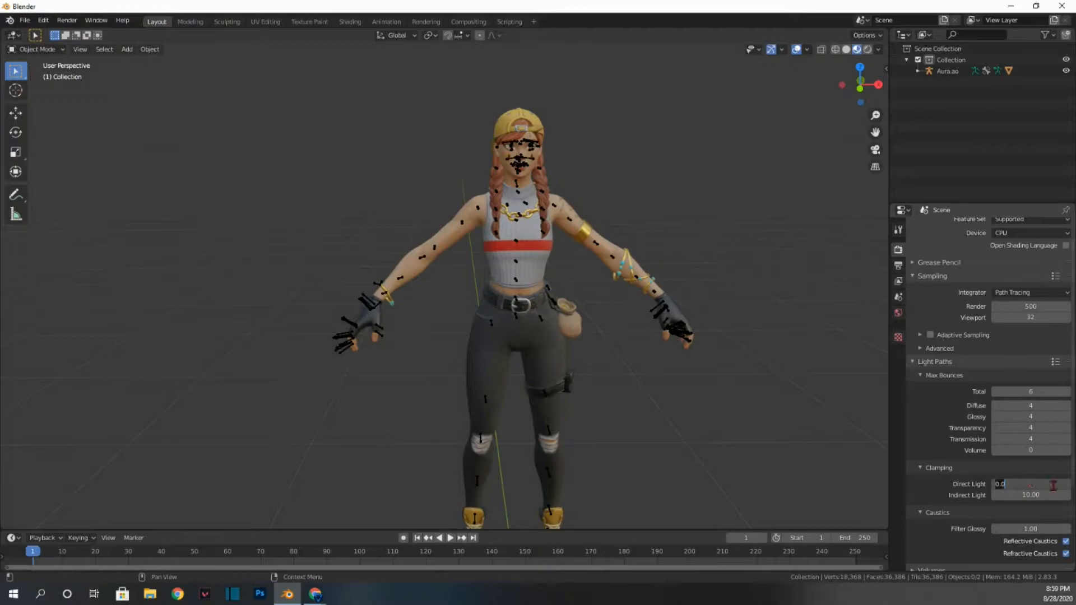
text(6)
key(Tab)
text(6)
key(Return)
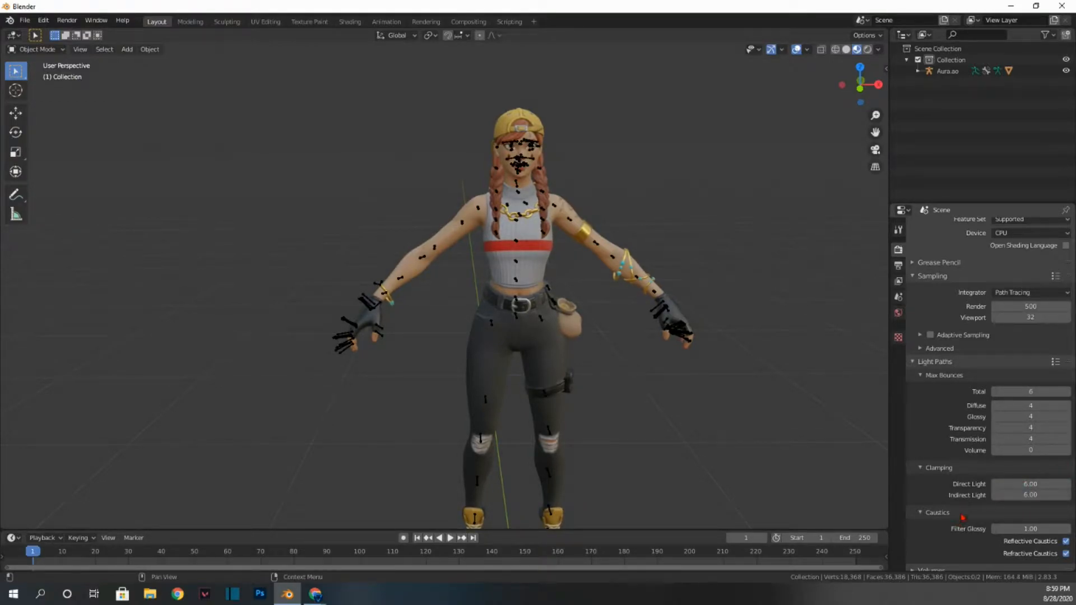
Turn on the transparent film option in the render settings.
scroll(963, 520, down, 5)
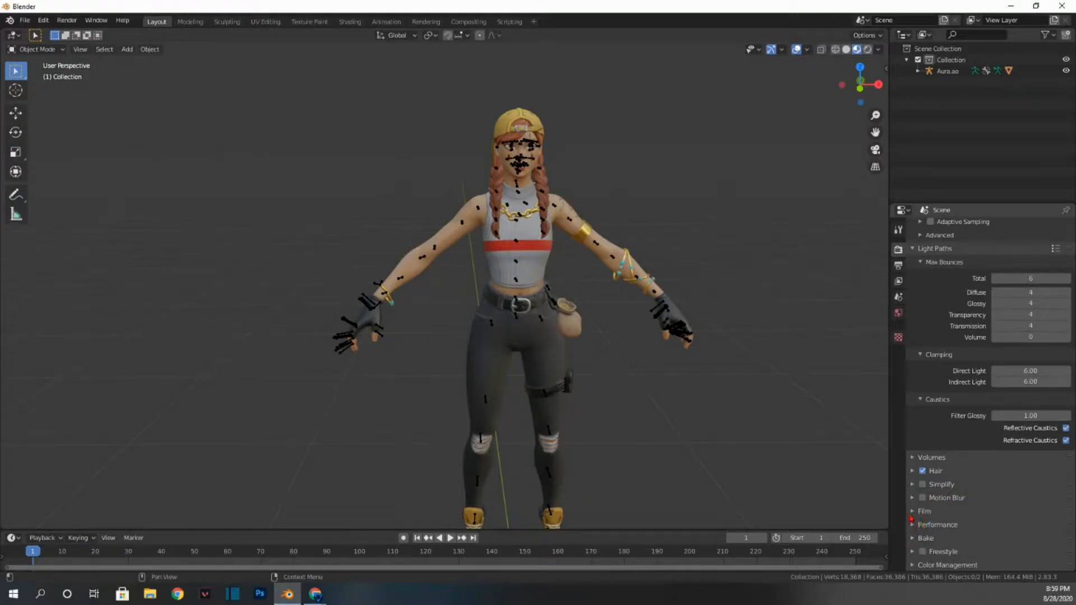
click(912, 511)
scroll(928, 484, down, 2)
scroll(926, 487, down, 2)
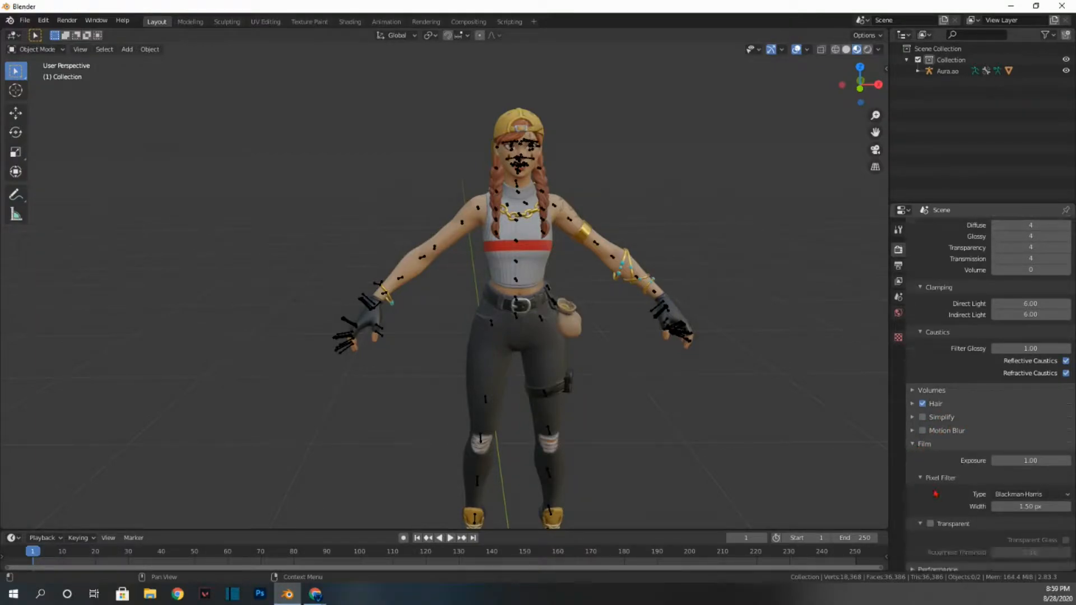
click(932, 501)
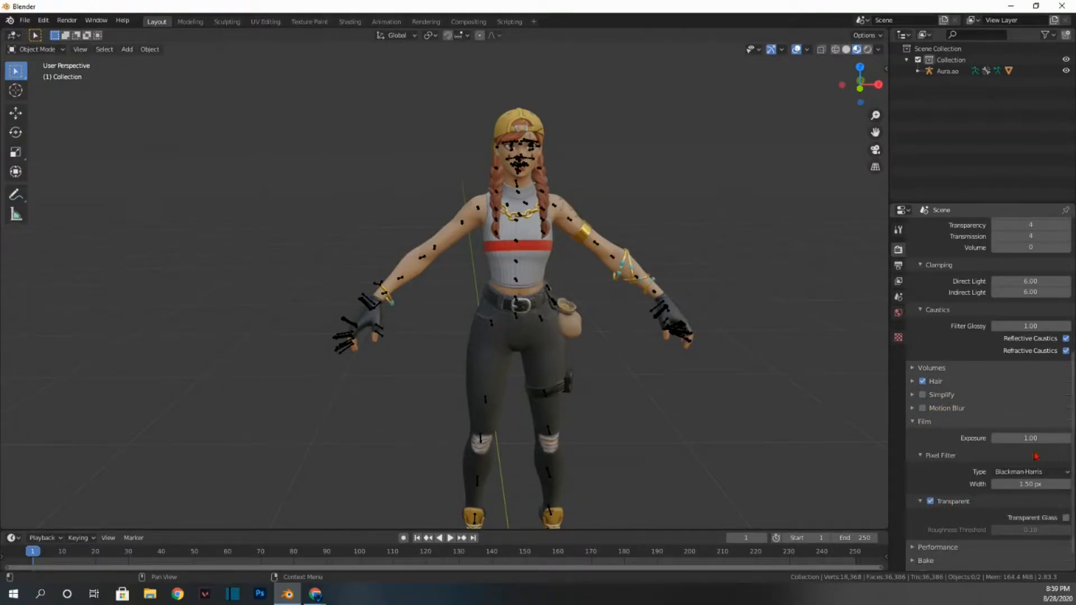
scroll(947, 493, down, 1)
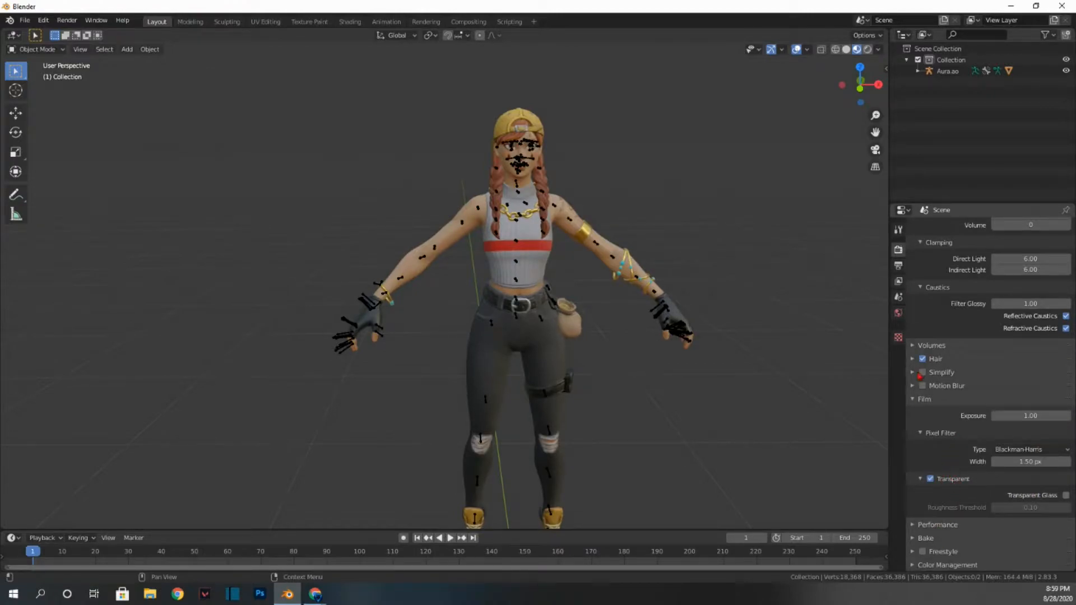
Enable denoising for the view layer, with strength and feature strength both at 0.25.
click(898, 282)
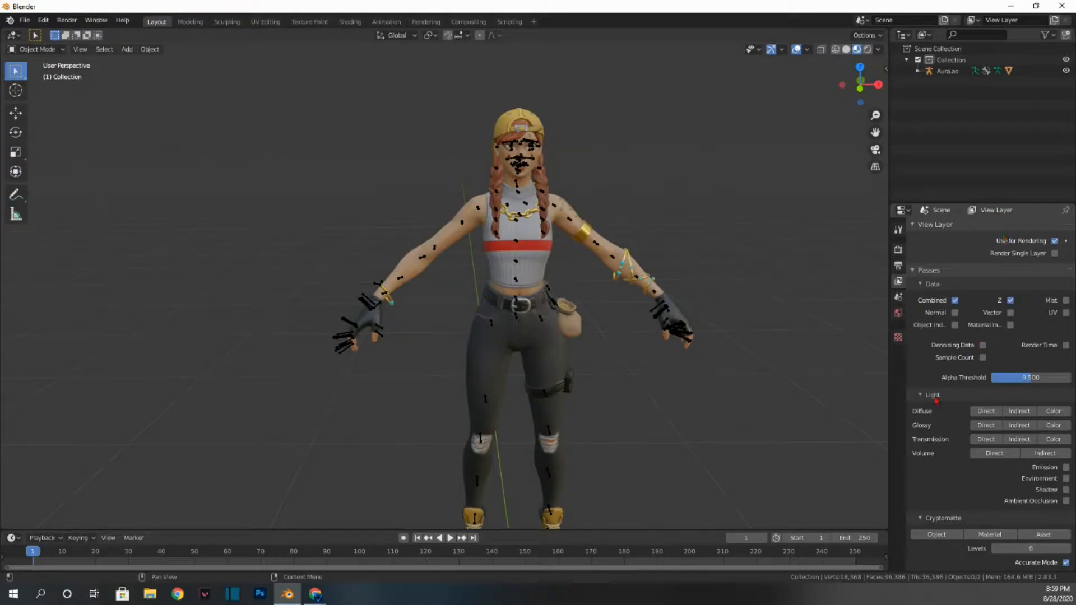
scroll(936, 401, down, 4)
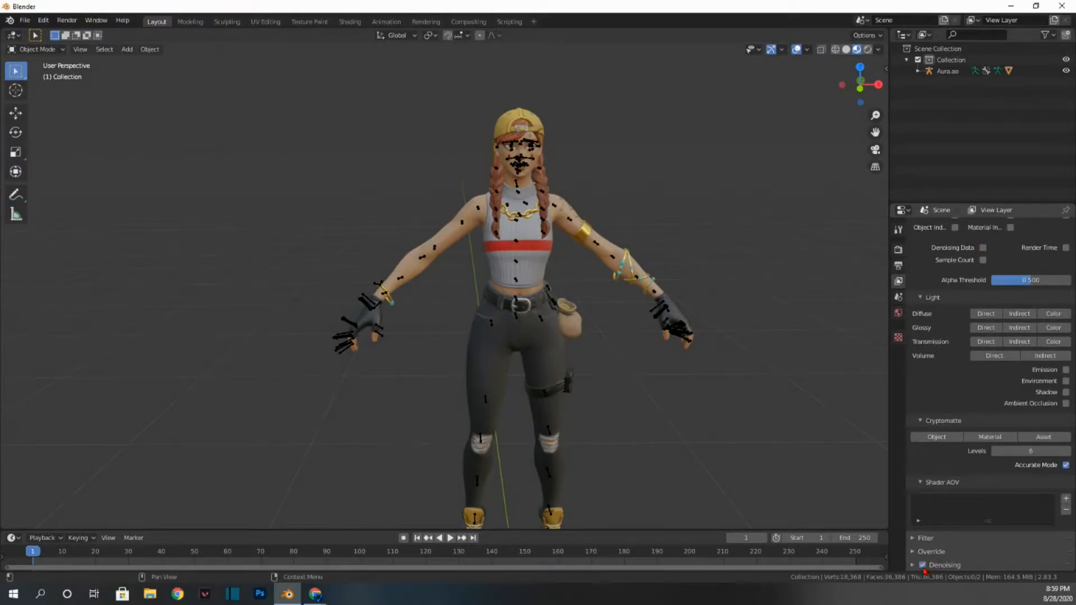
scroll(951, 475, down, 5)
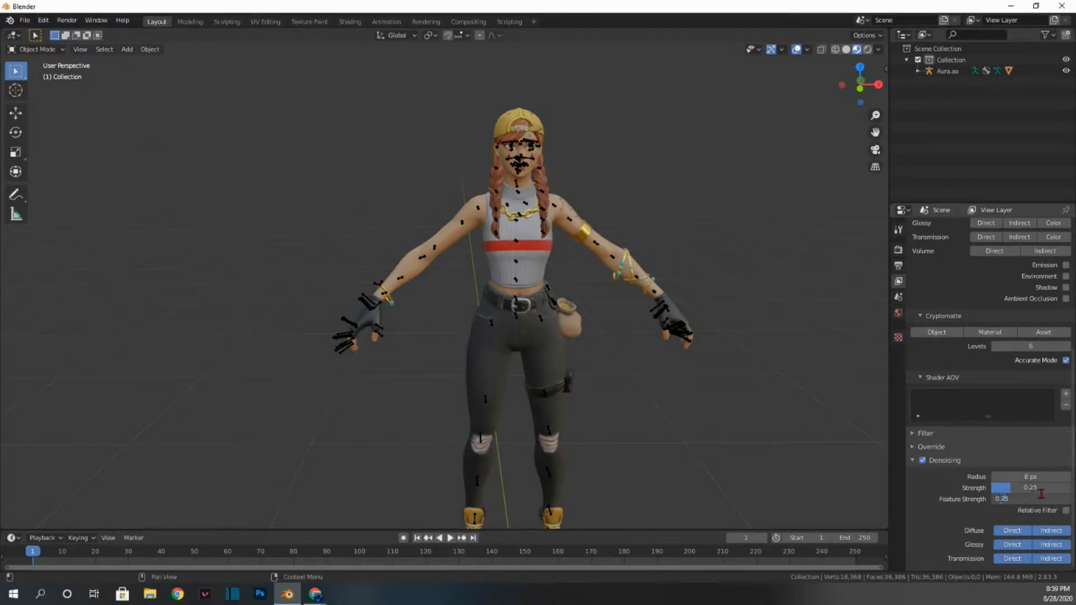
scroll(443, 280, up, 2)
Select the Aura.ao armature of the character in the viewport.
scroll(443, 280, down, 5)
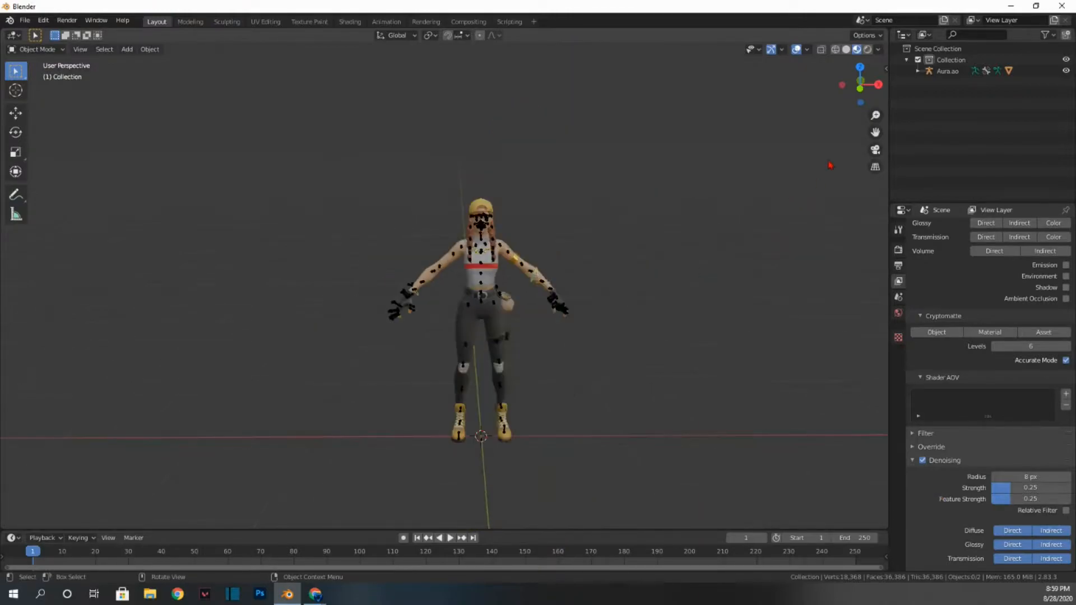
drag(857, 90, 854, 95)
scroll(633, 153, up, 5)
drag(876, 133, 849, 165)
click(459, 230)
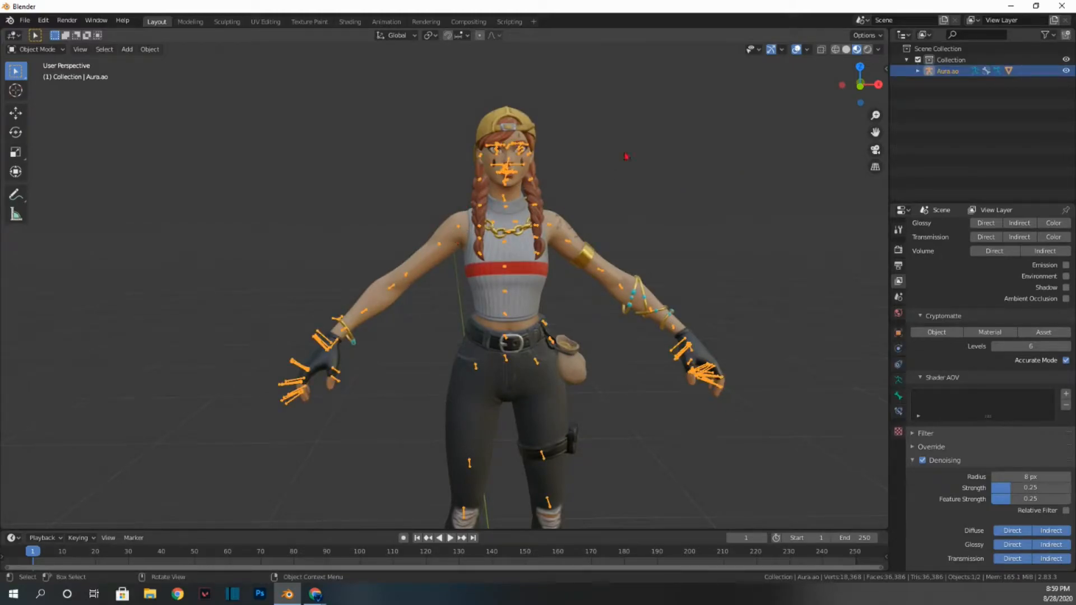
Try moving the whole character vertically and rotating it around its feet, viewed from the front and the side.
scroll(738, 259, down, 4)
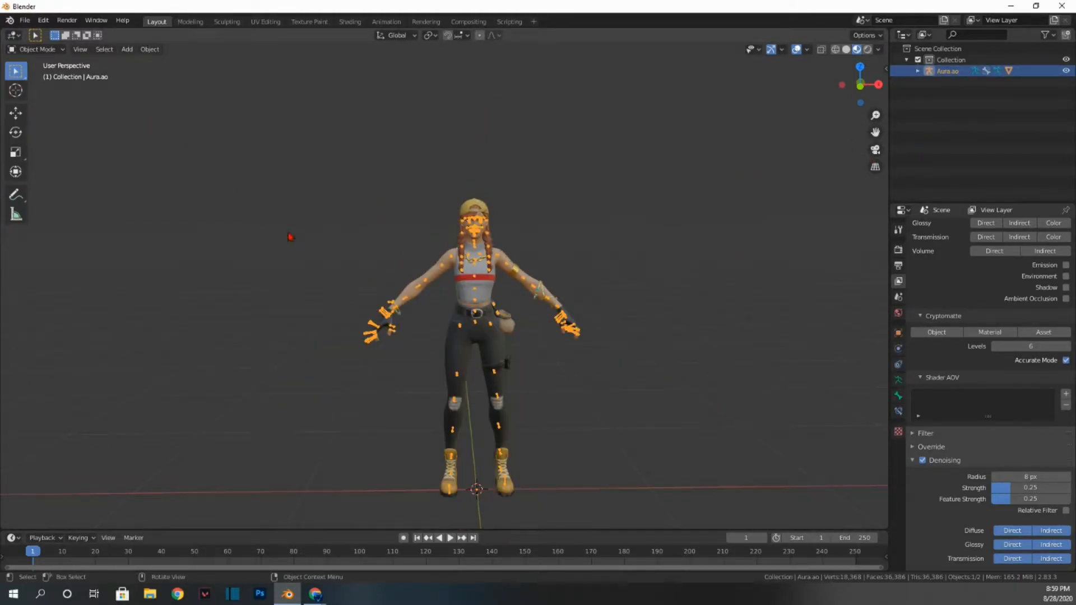
scroll(290, 237, down, 2)
click(15, 115)
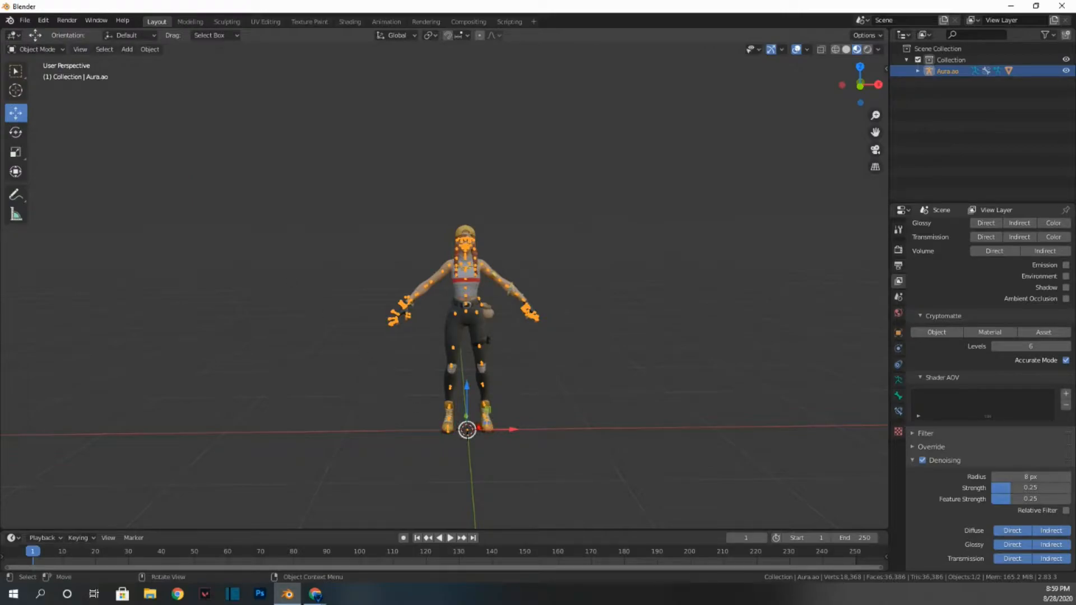
mouse_move(466, 419)
mouse_down()
mouse_move(466, 430)
mouse_move(466, 421)
mouse_up()
click(15, 134)
drag(860, 84, 540, 318)
drag(469, 389, 473, 385)
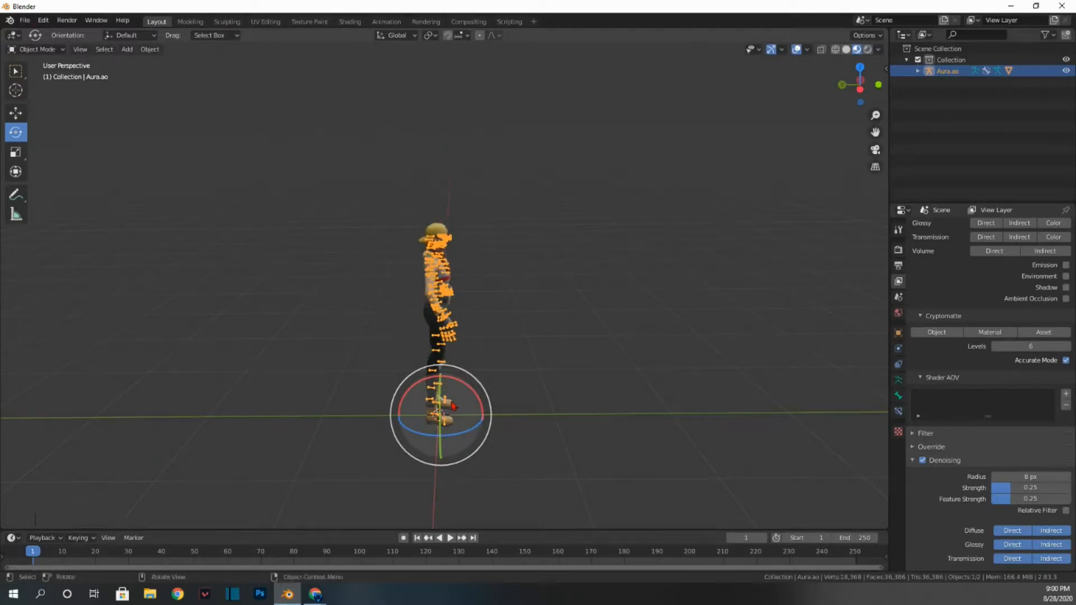
Try scaling the character taller along the Z axis and undo the resize.
click(23, 154)
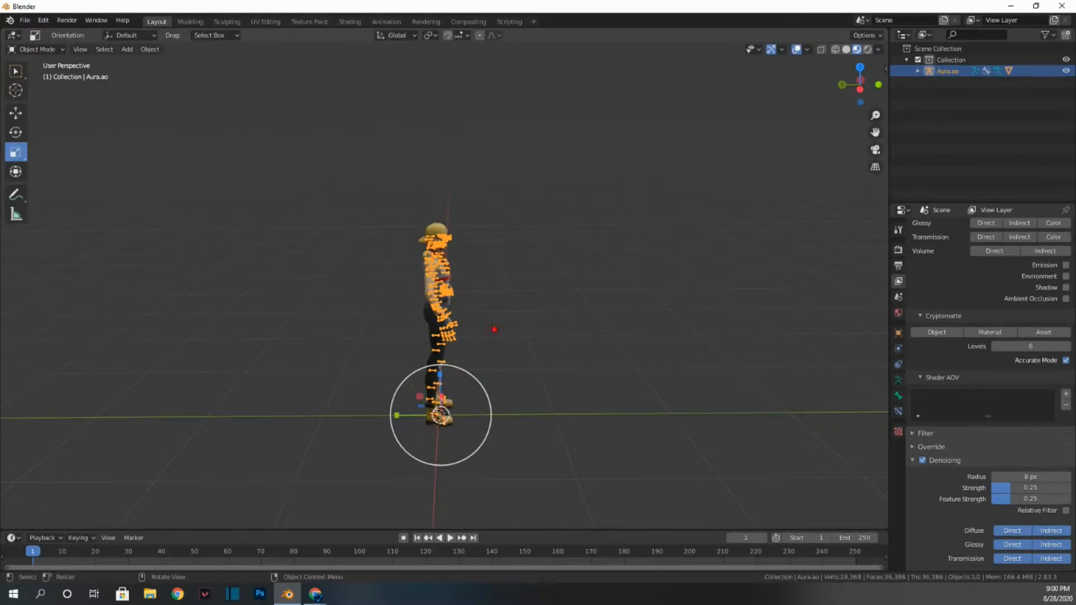
drag(441, 381, 464, 362)
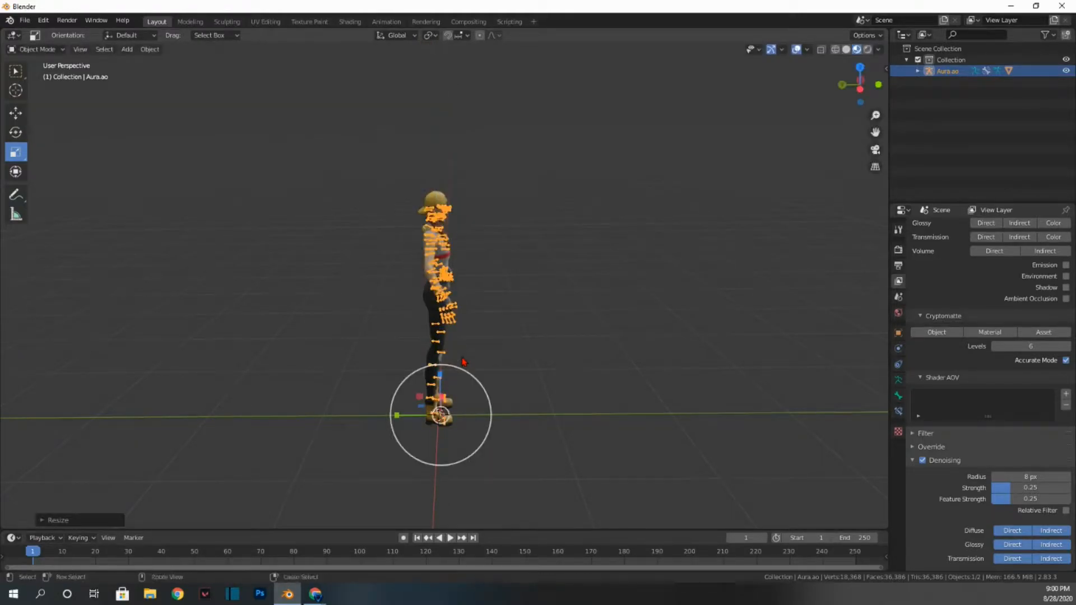
key(ctrl+z)
Try the combined Transform tool by tilting the character backwards, undoing the tilt and shifting it along the Y axis.
click(13, 174)
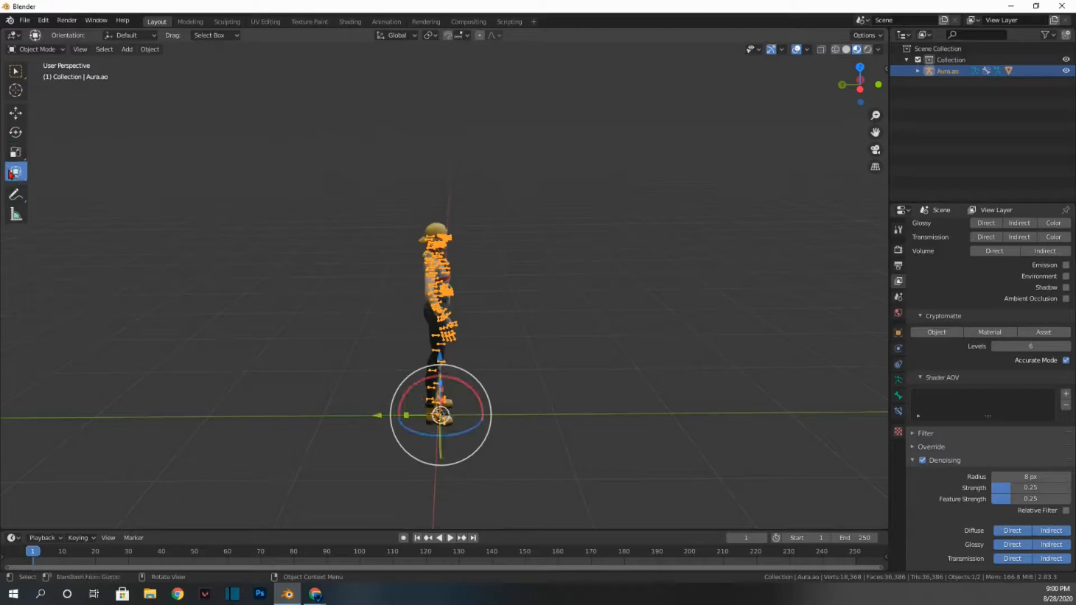
mouse_move(465, 383)
mouse_down()
mouse_move(476, 394)
mouse_move(451, 377)
mouse_up()
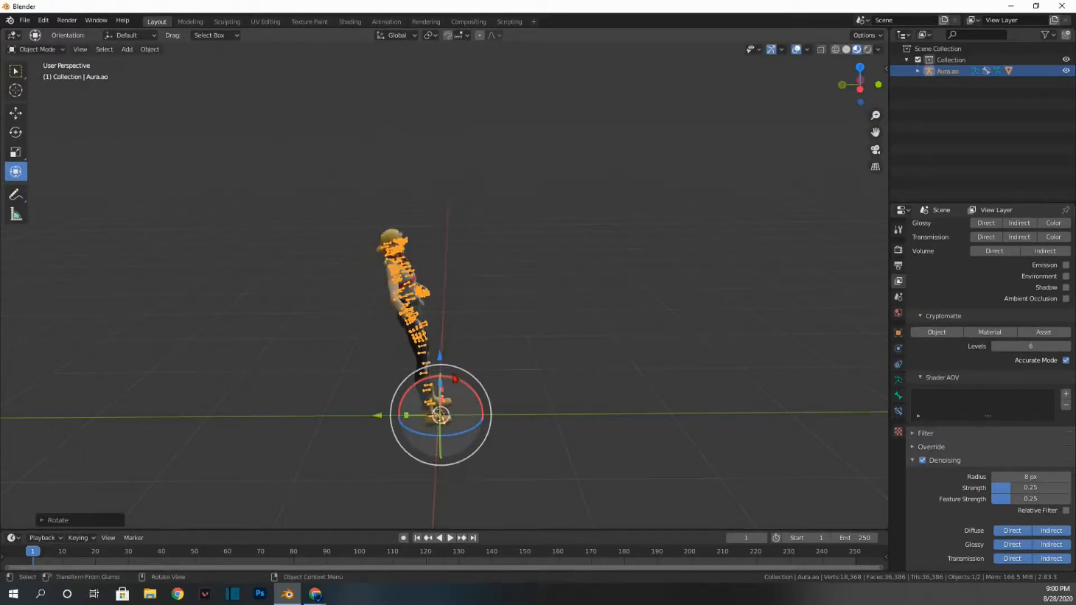
key(ctrl+z)
drag(440, 415, 378, 419)
Reselect the Aura.ao armature and switch it to Pose Mode.
drag(858, 89, 138, 115)
click(642, 404)
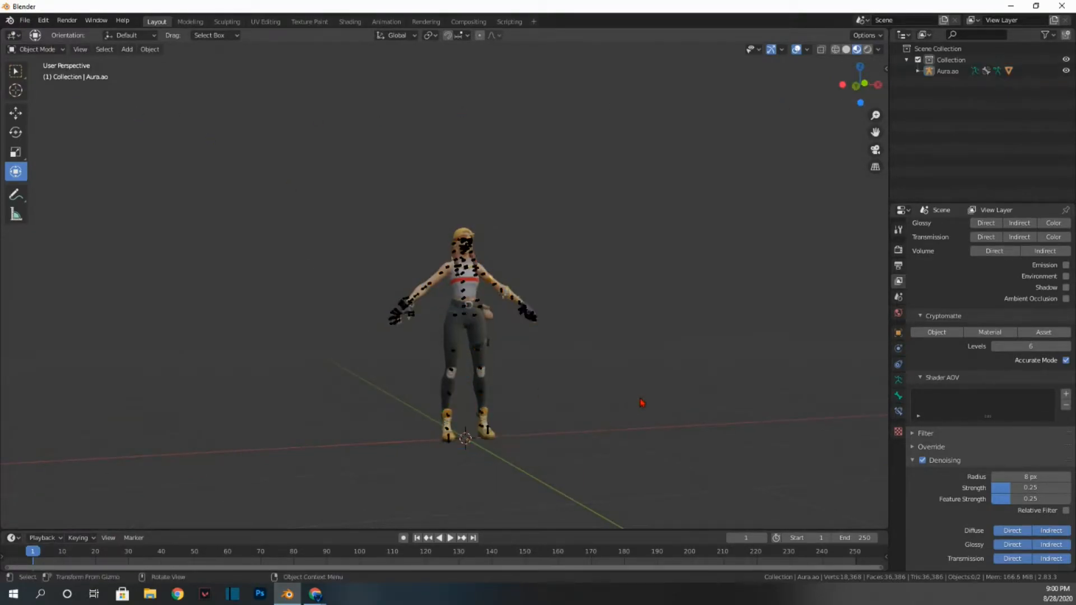
click(464, 253)
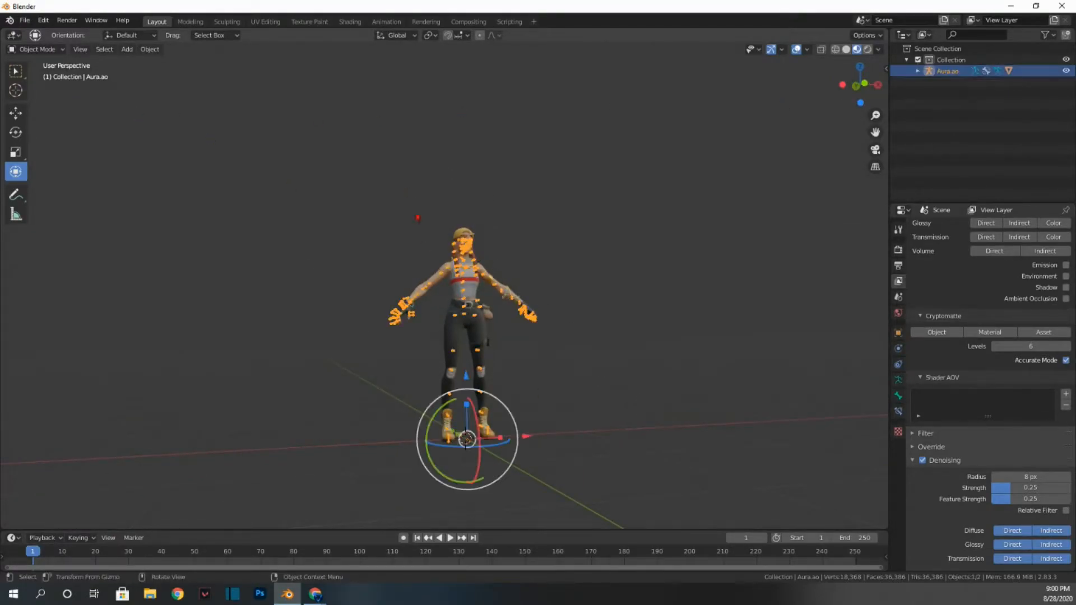
scroll(595, 310, up, 6)
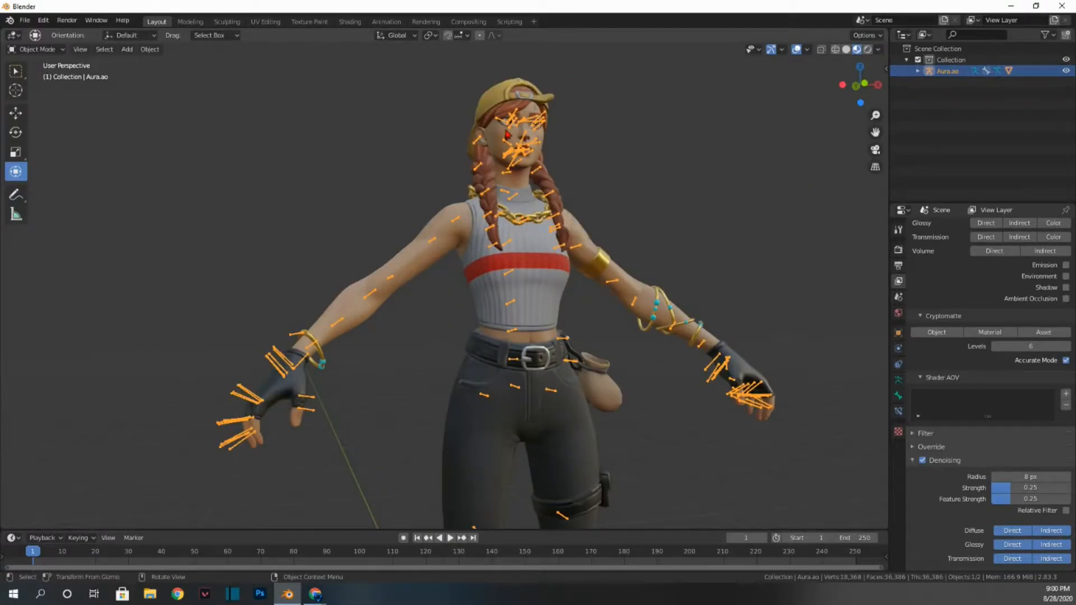
click(54, 50)
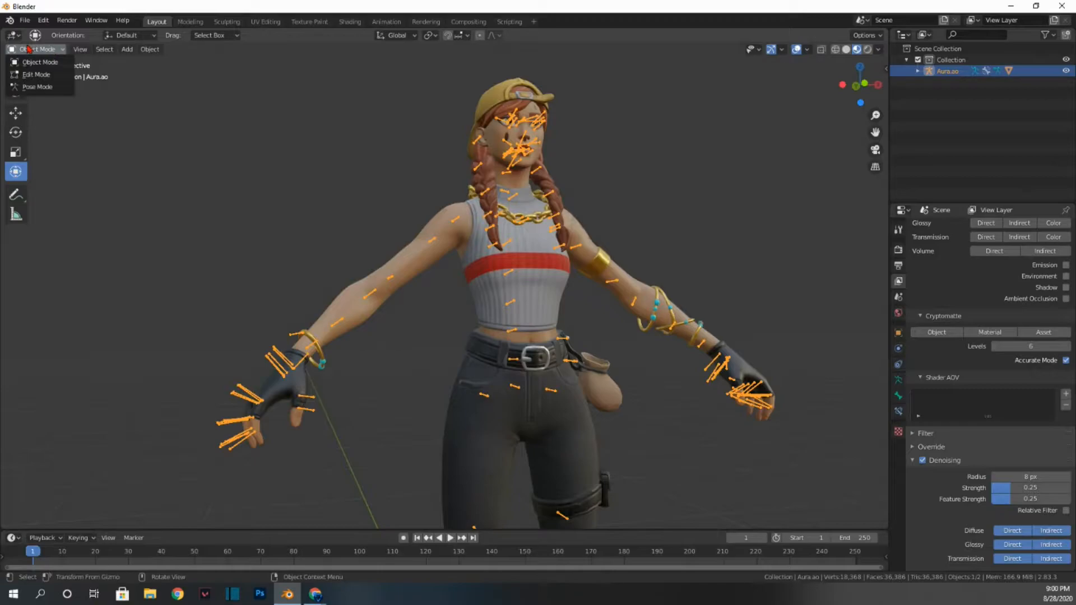
click(38, 87)
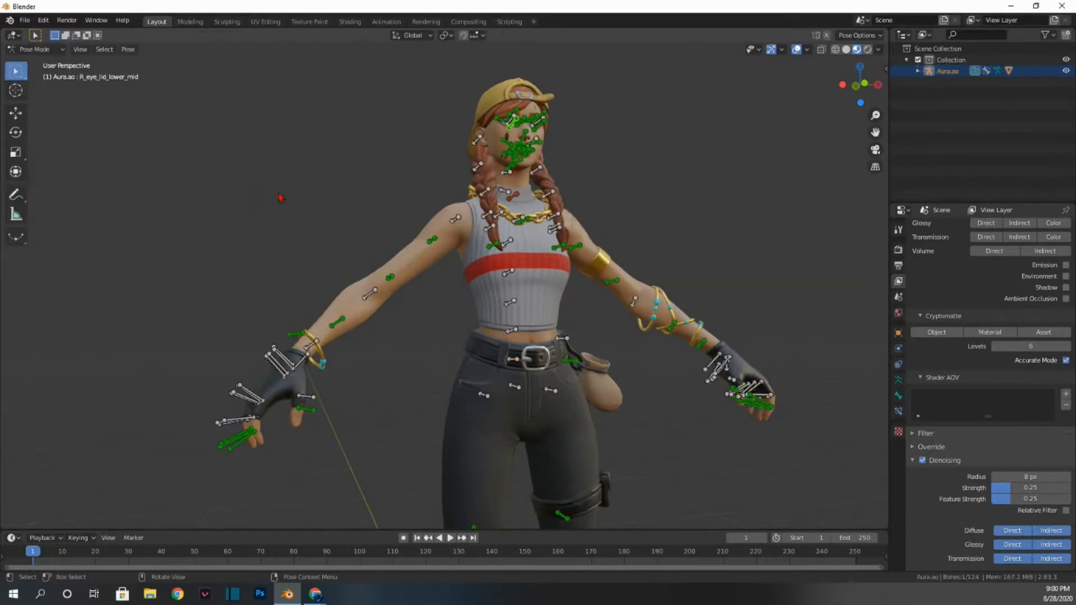
Select the upperarm_r bone at the character's right shoulder.
drag(864, 87, 947, 89)
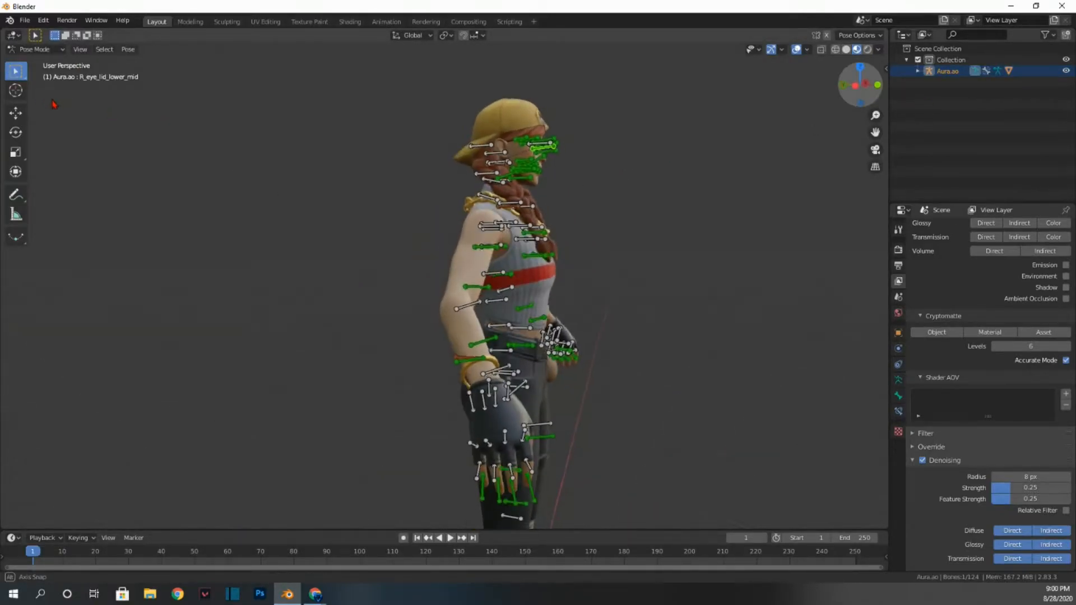
scroll(498, 303, up, 2)
scroll(542, 218, up, 3)
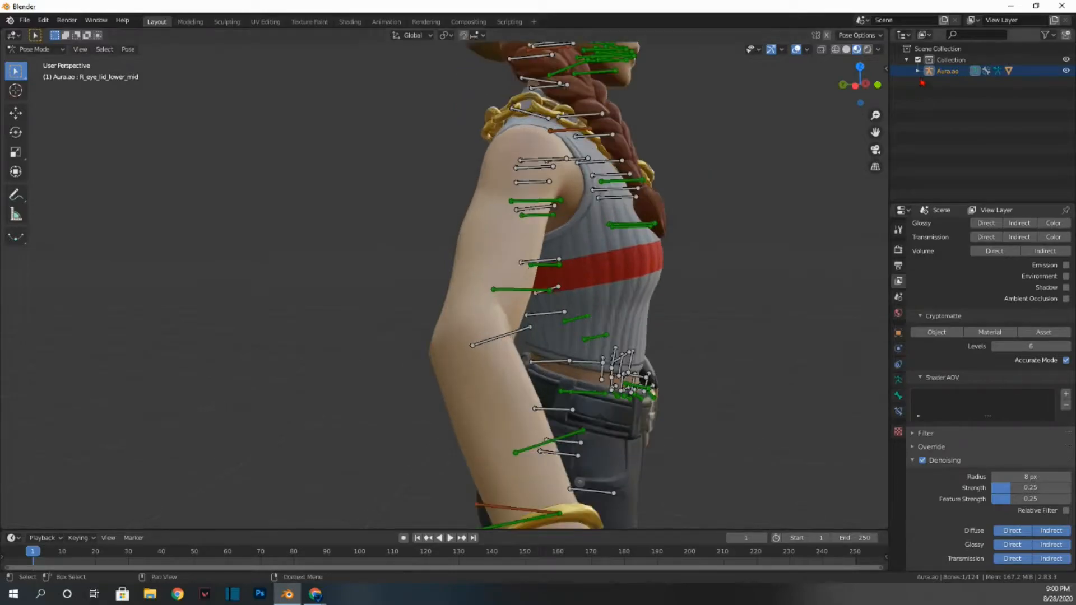
drag(858, 85, 777, 103)
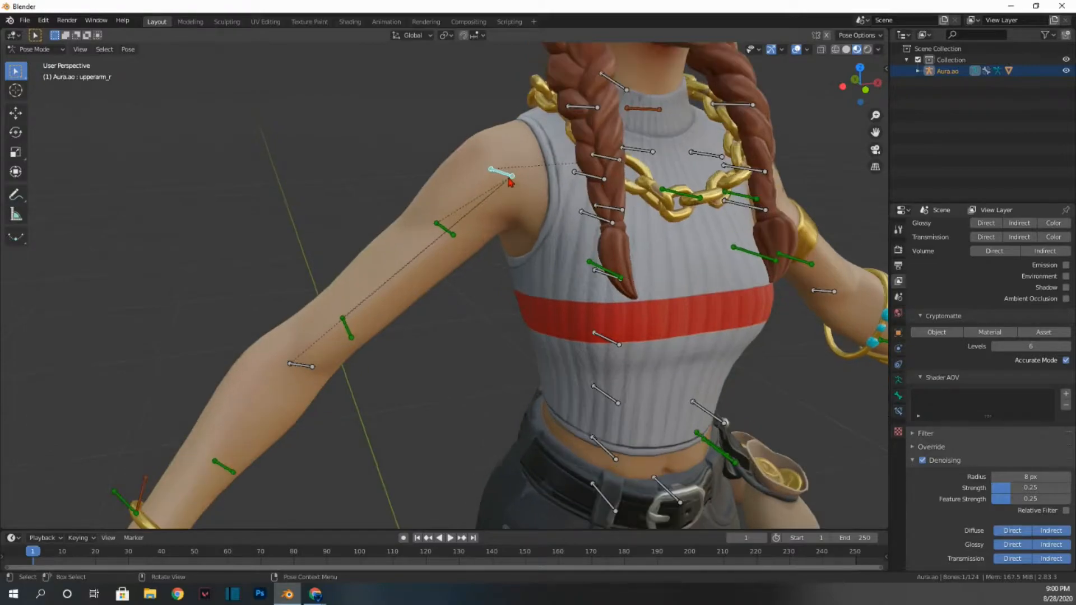
middle_drag(220, 418, 249, 419)
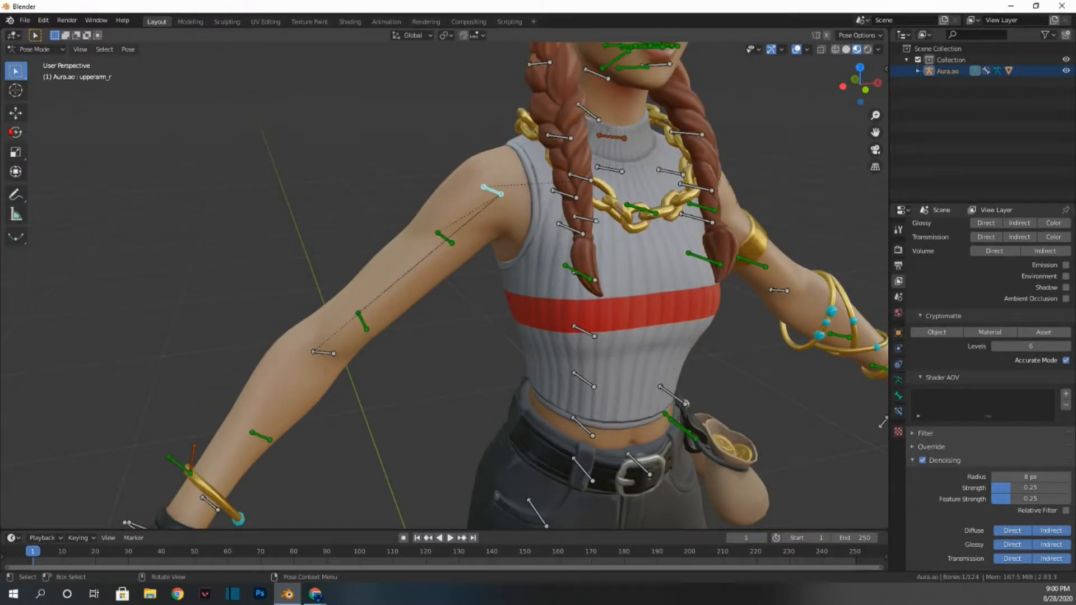
Try shifting the upperarm_r bone, and rotate it to lower the right arm closer to the body.
click(15, 115)
drag(489, 192, 483, 187)
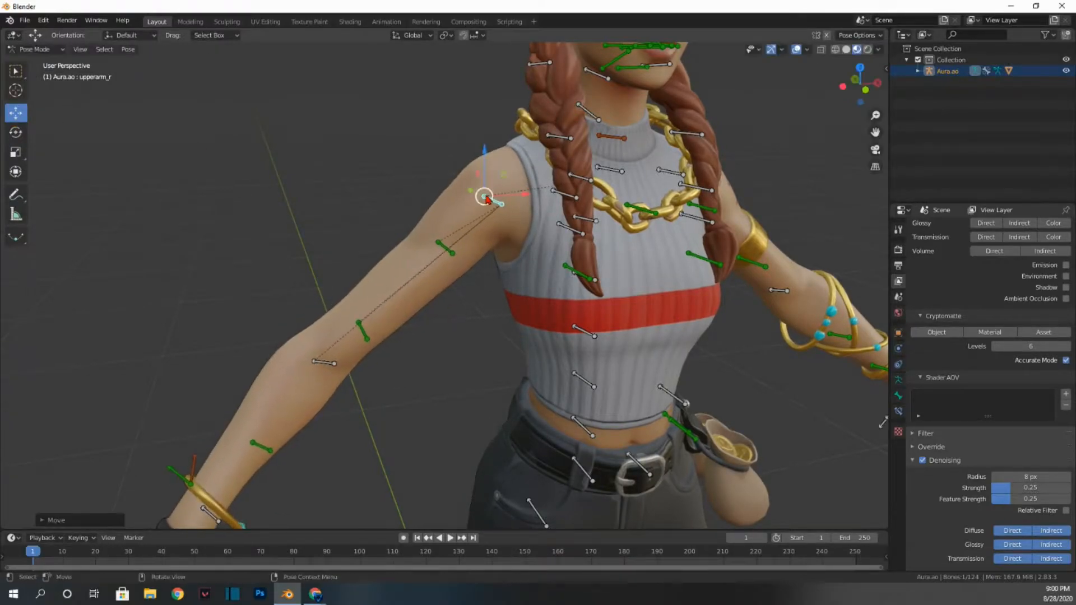
click(18, 136)
drag(480, 151, 457, 152)
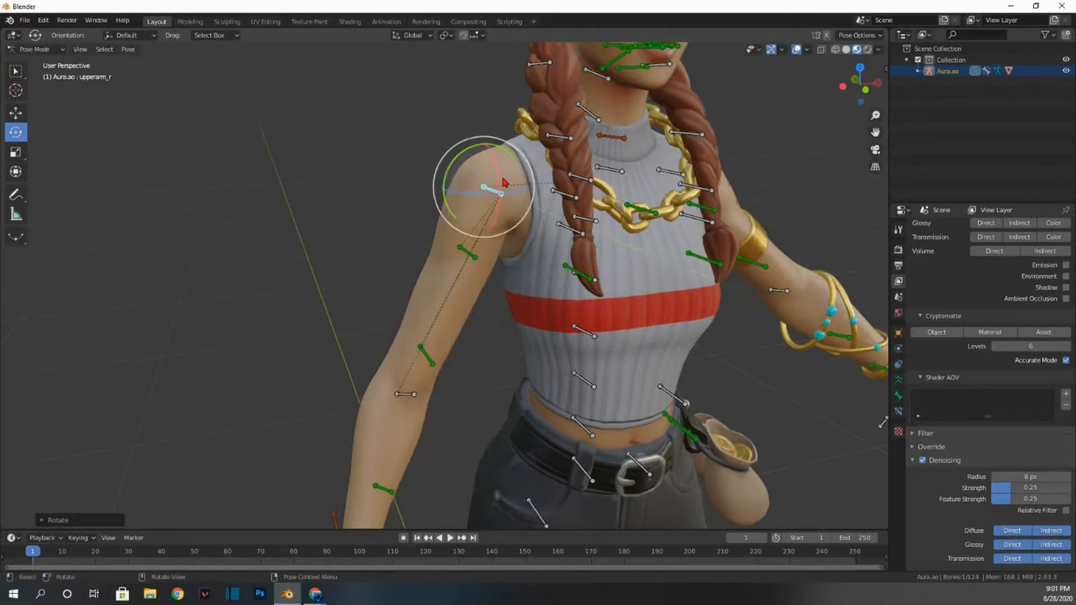
Select the lowerarm_r bone at the right elbow and rotate the forearm.
shift+middle_drag(575, 417, 597, 302)
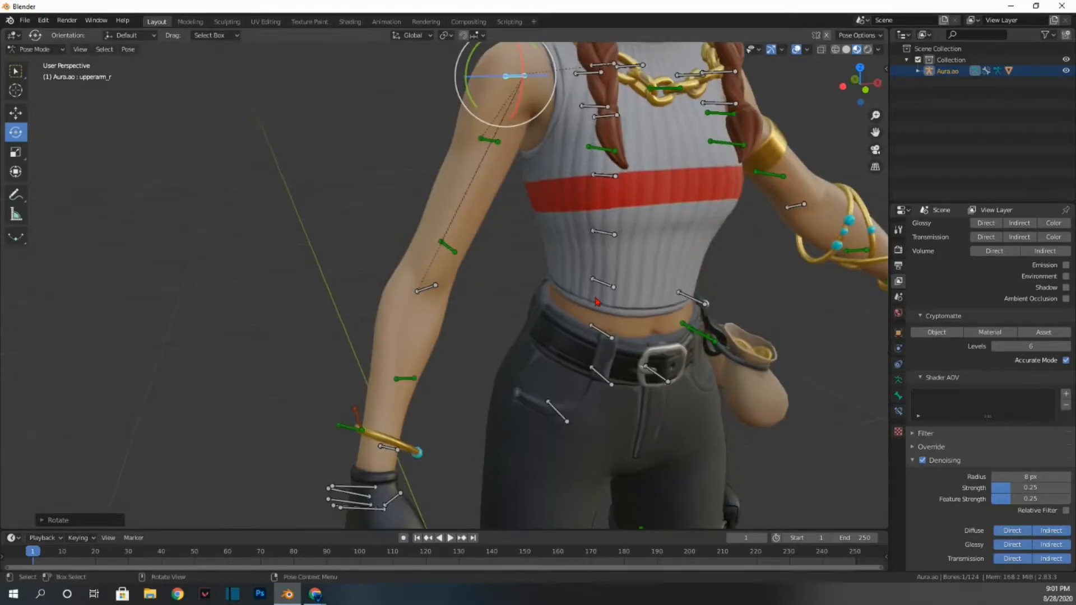
click(440, 291)
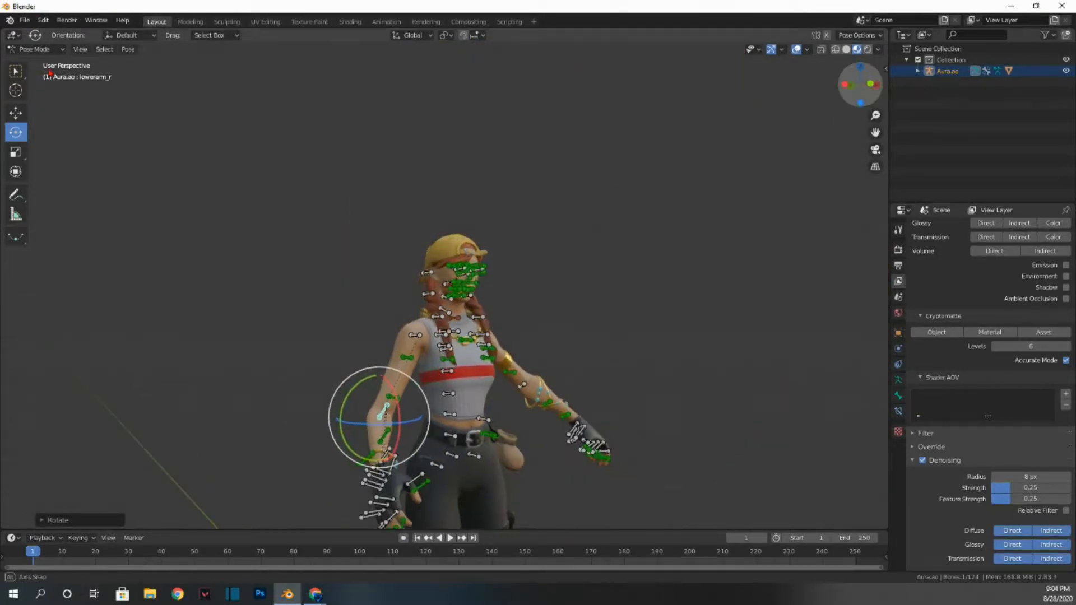
Frame the character's face from the front and select the L_lip_corner bone at the corner of the mouth.
drag(50, 73, 696, 218)
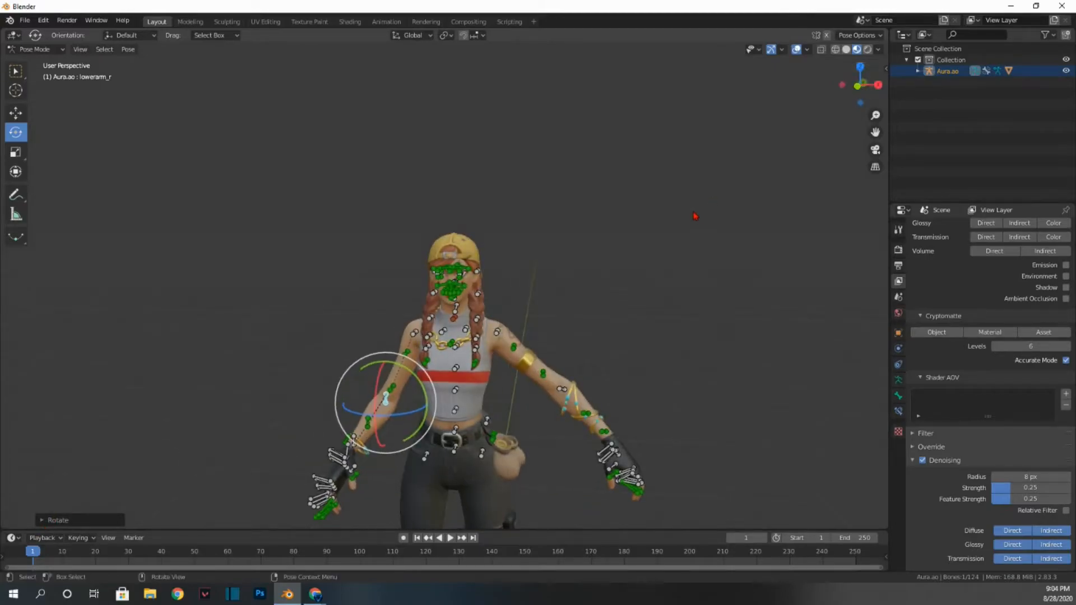
scroll(776, 168, up, 2)
scroll(793, 218, up, 2)
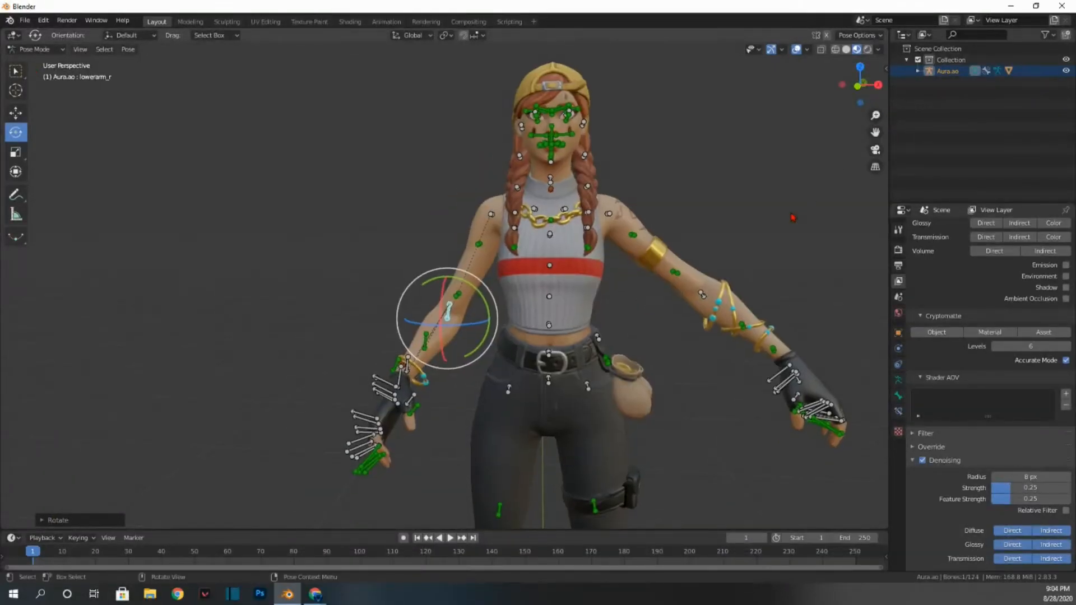
scroll(793, 217, up, 1)
drag(876, 133, 851, 180)
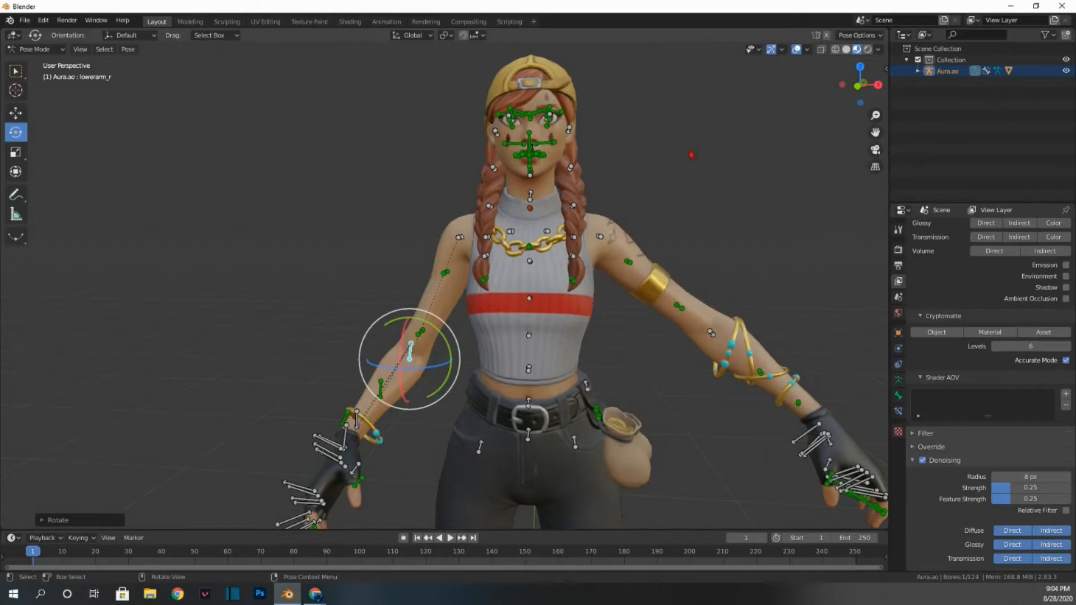
middle_drag(702, 151, 785, 154)
drag(875, 133, 997, 79)
scroll(616, 269, up, 4)
scroll(560, 337, down, 3)
drag(507, 372, 512, 323)
middle_drag(513, 322, 572, 320)
drag(439, 298, 429, 290)
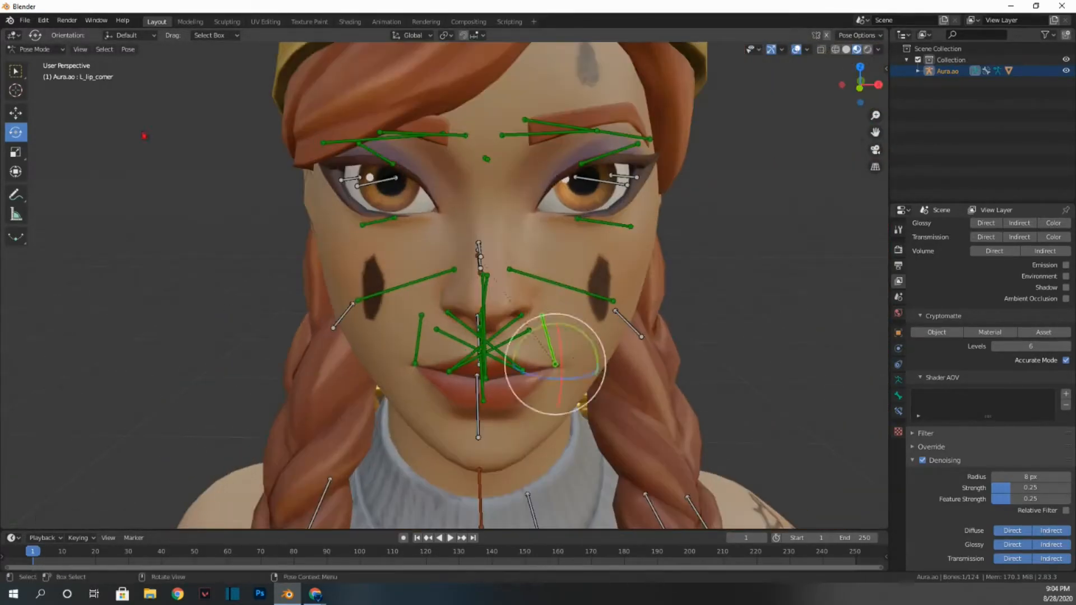
Append the SK_Pickaxe_15.ao candy-cane pickaxe to the scene and rotate it.
click(576, 178)
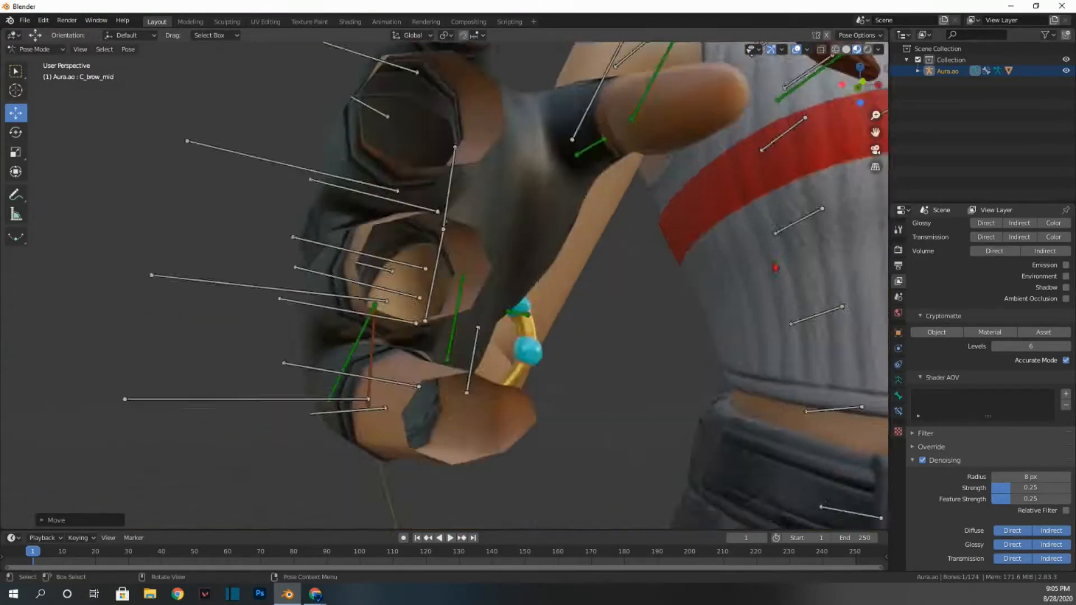
click(24, 20)
click(64, 146)
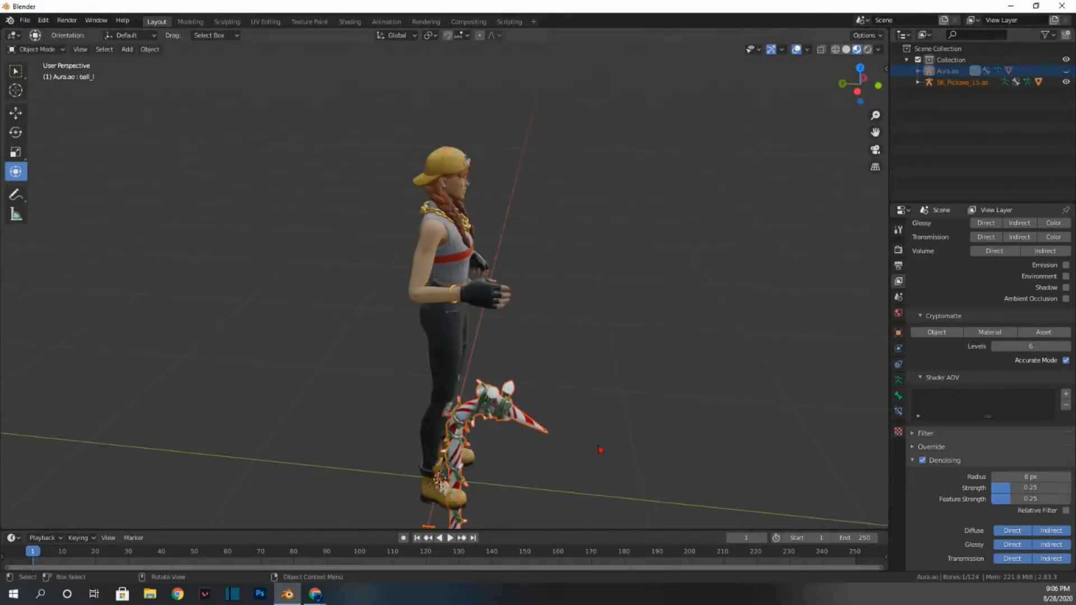
key(r)
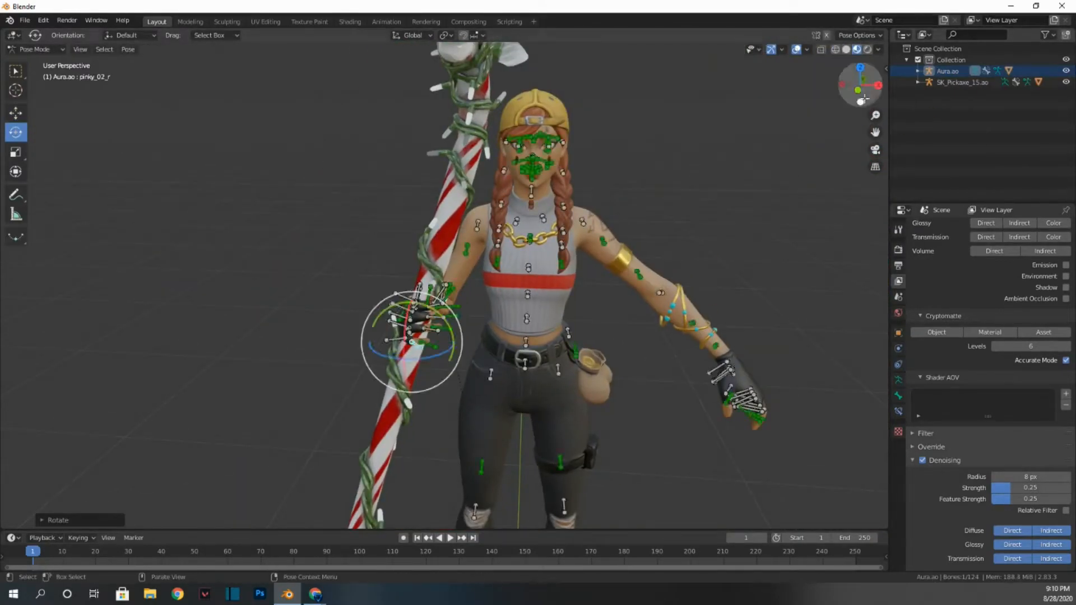
Switch from Pose Mode to Object Mode and hide the Aura.ao armature, keeping the whole character in front view.
key(ctrl+Tab)
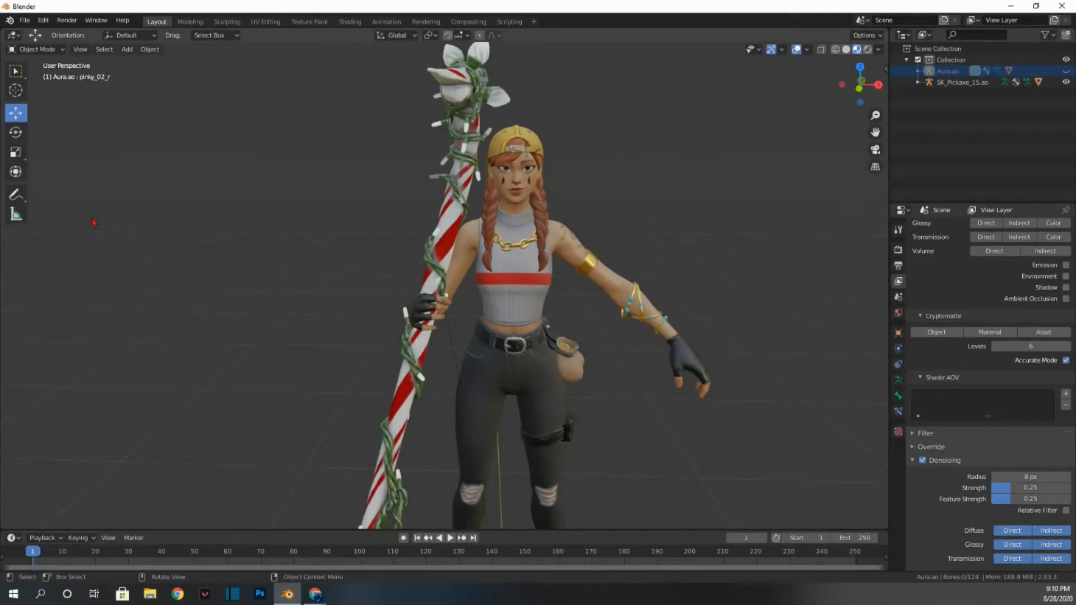
drag(866, 86, 730, 173)
scroll(828, 126, up, 1)
drag(857, 88, 887, 81)
scroll(814, 131, up, 1)
scroll(744, 216, down, 4)
scroll(655, 220, down, 1)
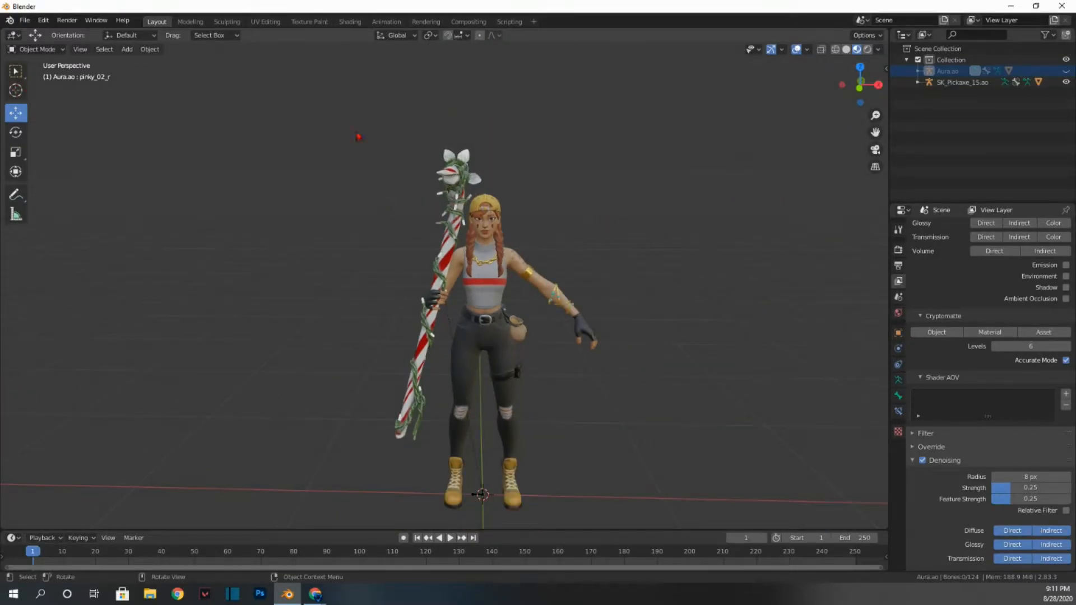
Preview the posed character in rendered viewport shading, and check the Rendering workspace before returning to the Layout workspace.
click(150, 49)
click(867, 50)
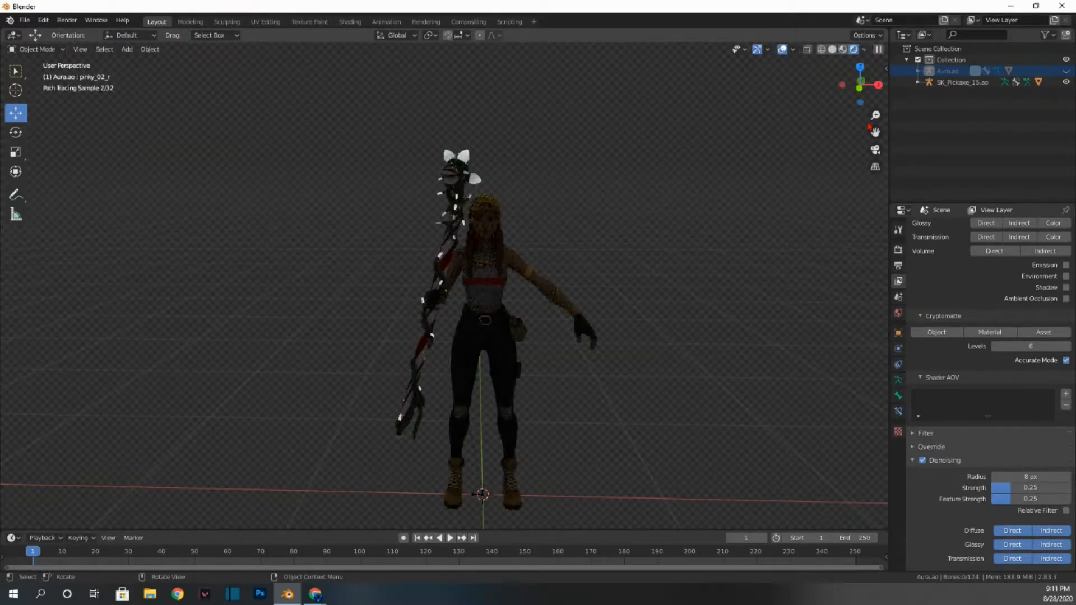
mouse_move(859, 87)
mouse_down()
mouse_move(781, 88)
mouse_move(849, 93)
mouse_up()
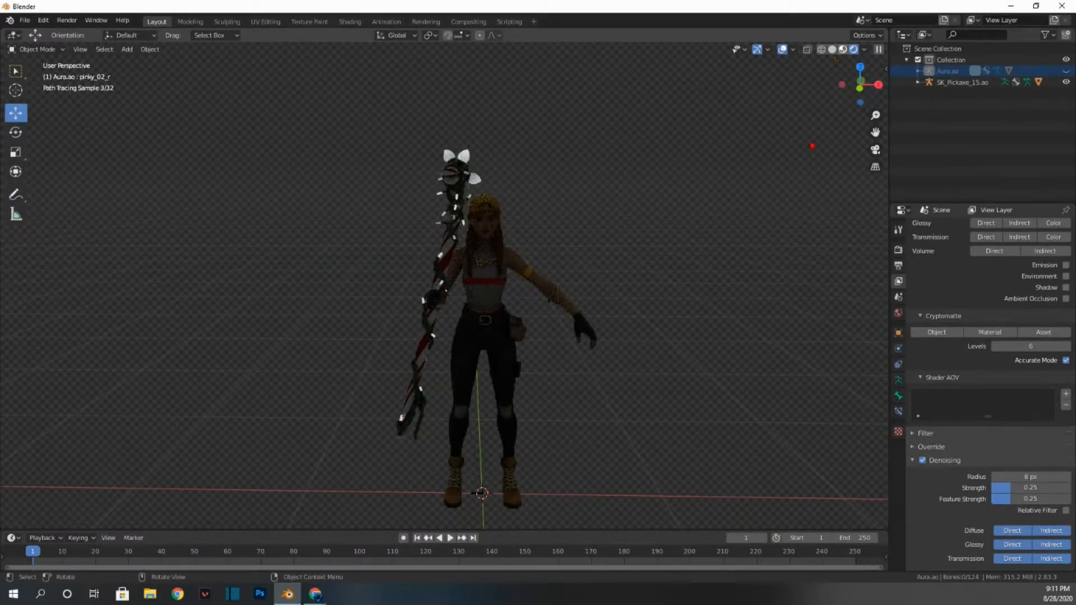
click(843, 49)
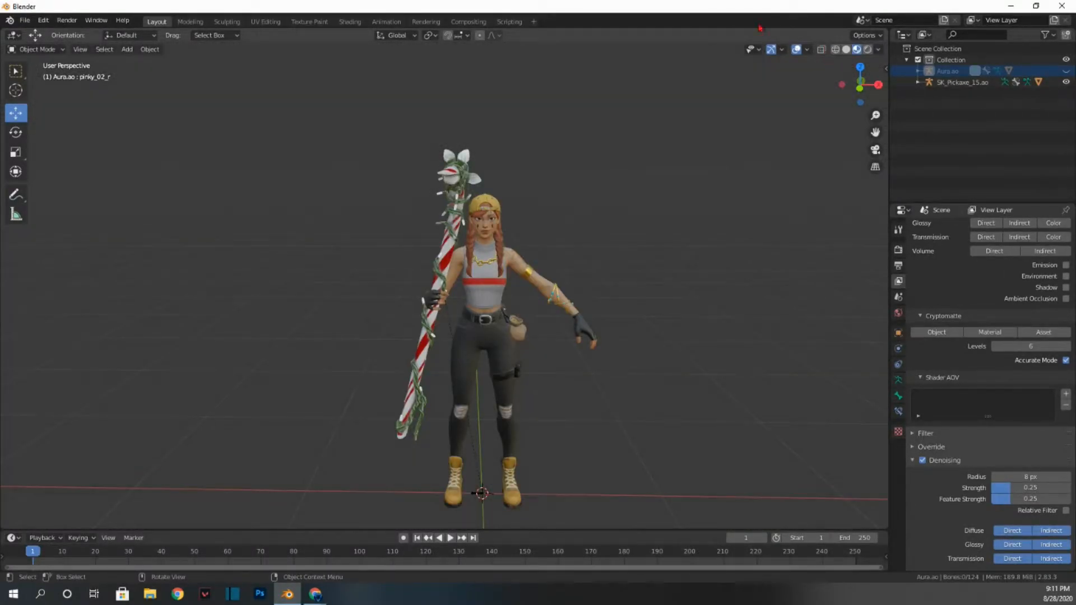
click(426, 22)
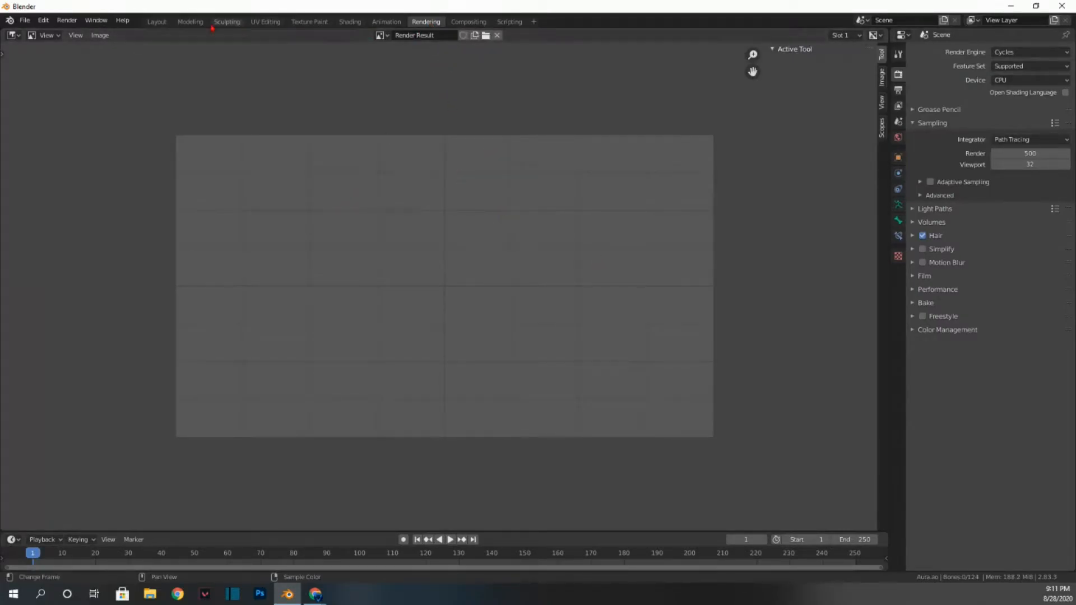
click(160, 24)
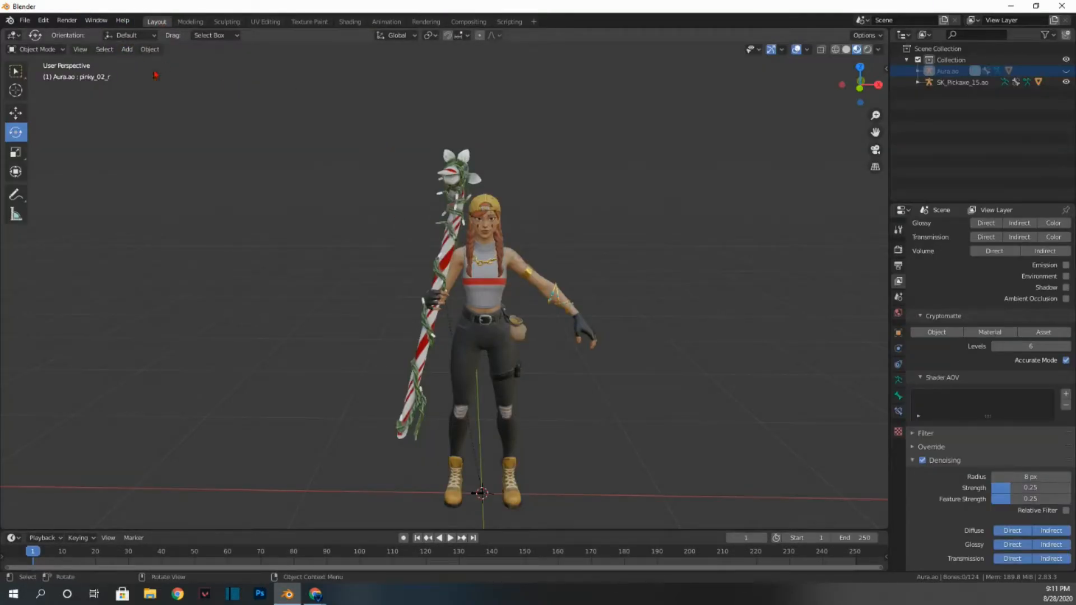
Add a camera to the scene and rotate it to face the character.
scroll(140, 63, down, 1)
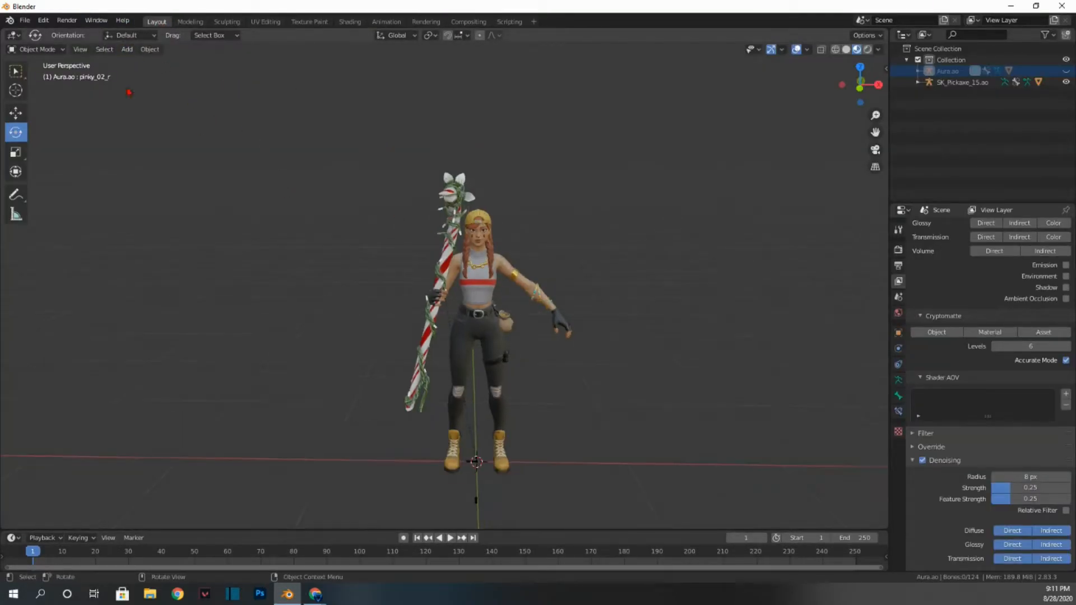
click(128, 49)
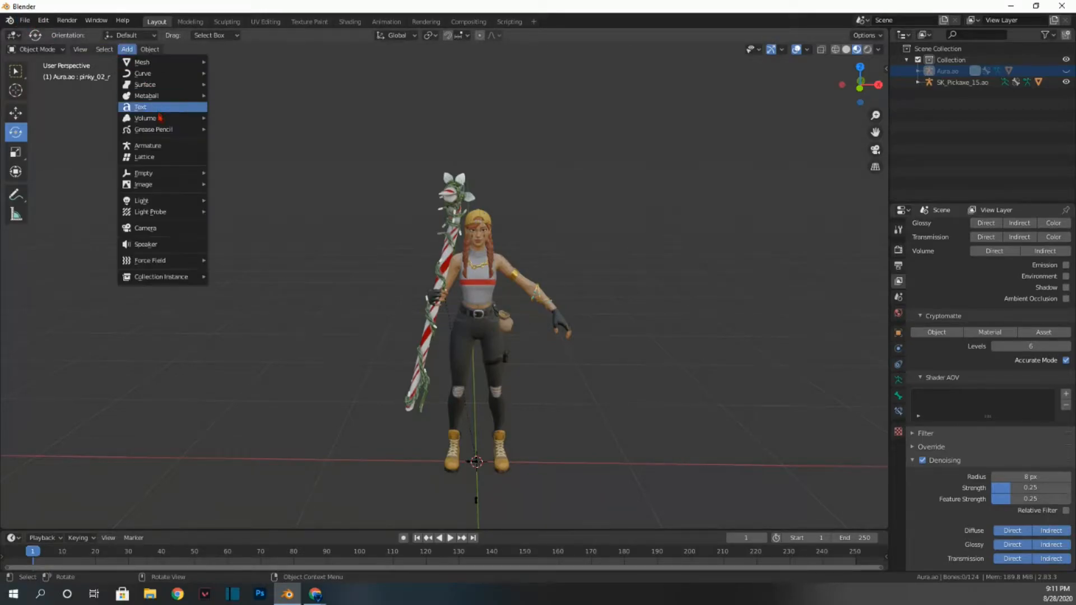
click(151, 228)
scroll(485, 335, down, 1)
drag(477, 429, 488, 433)
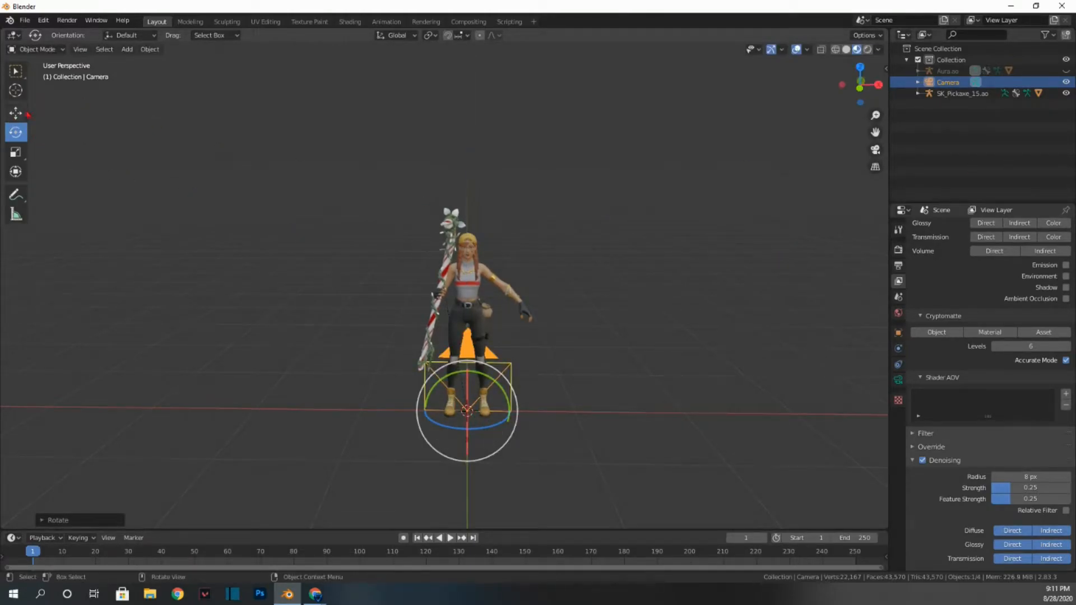
Move the camera out in front of the character and raise it to upper-body height, checking the camera view.
click(17, 113)
drag(872, 93, 919, 97)
drag(404, 398, 686, 430)
drag(730, 390, 720, 171)
click(876, 150)
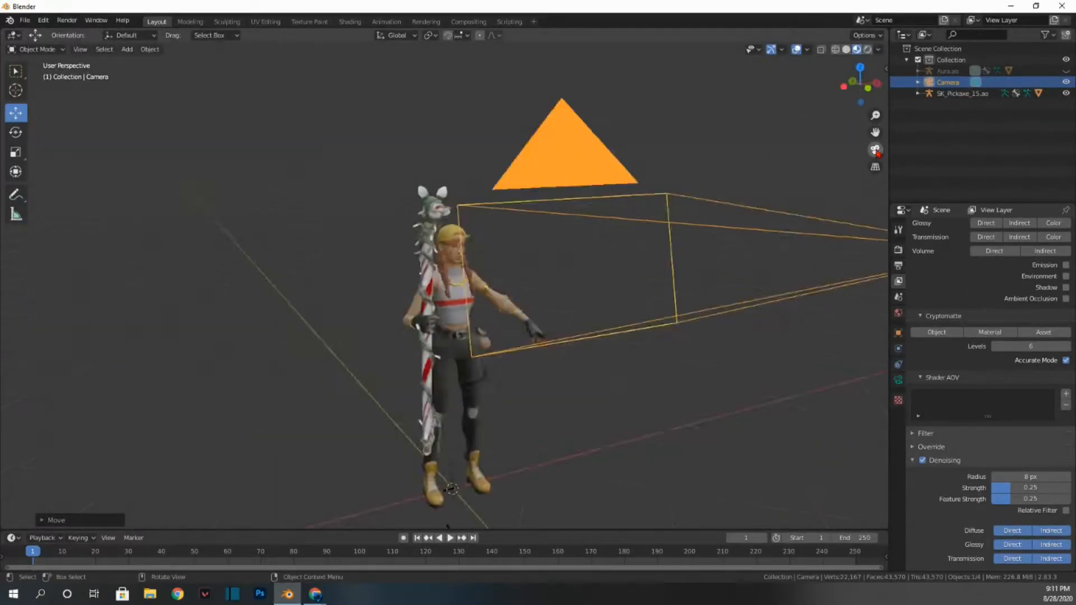
click(876, 150)
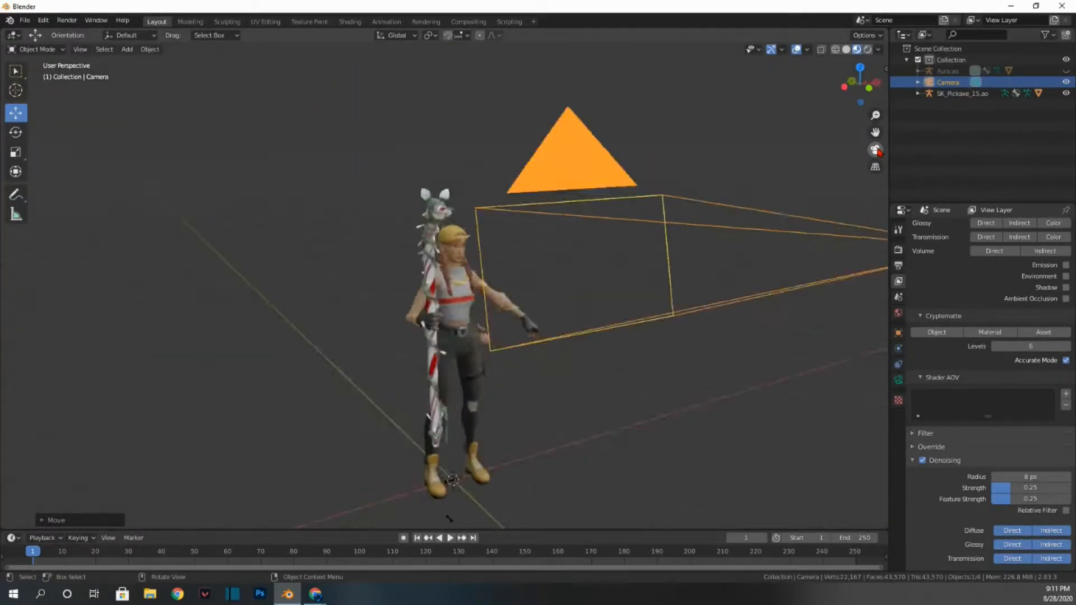
click(876, 150)
click(876, 151)
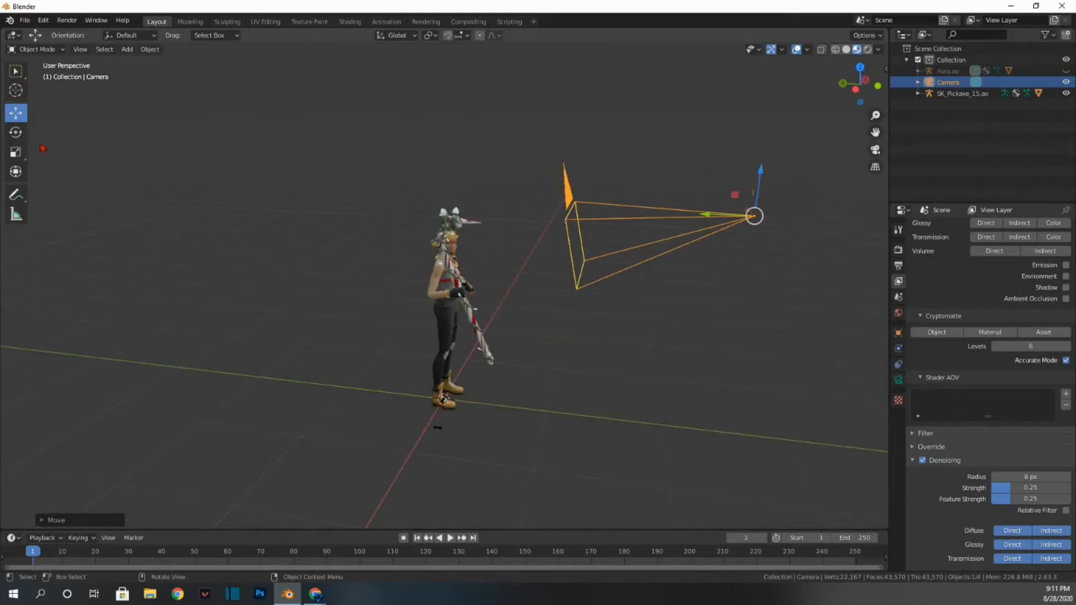
Tilt the camera upward, lower it, and shift it closer to the character.
click(16, 134)
drag(745, 182, 751, 257)
click(16, 115)
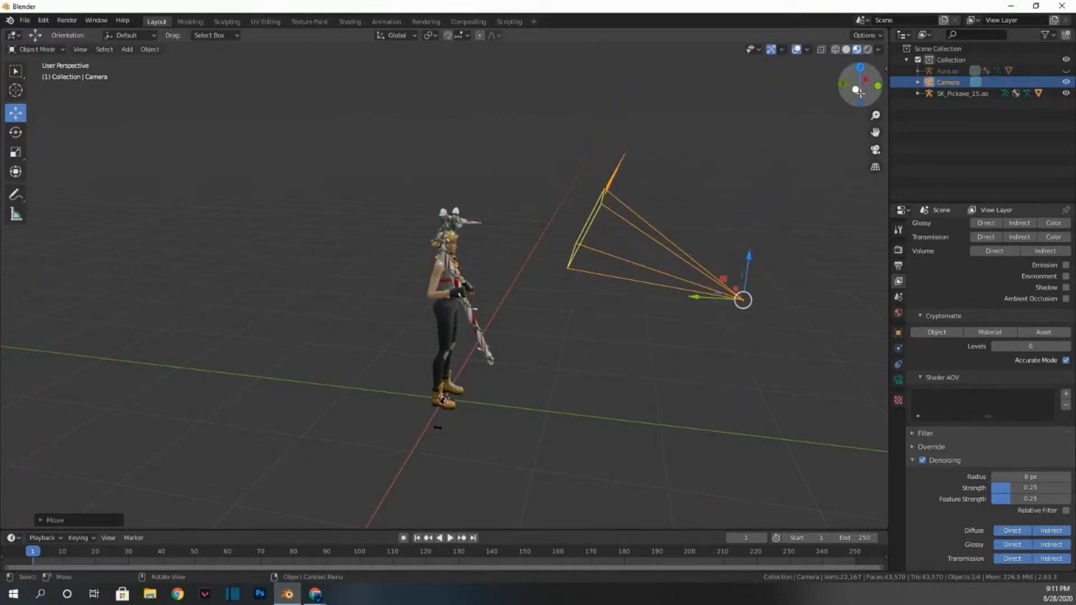
drag(857, 88, 885, 98)
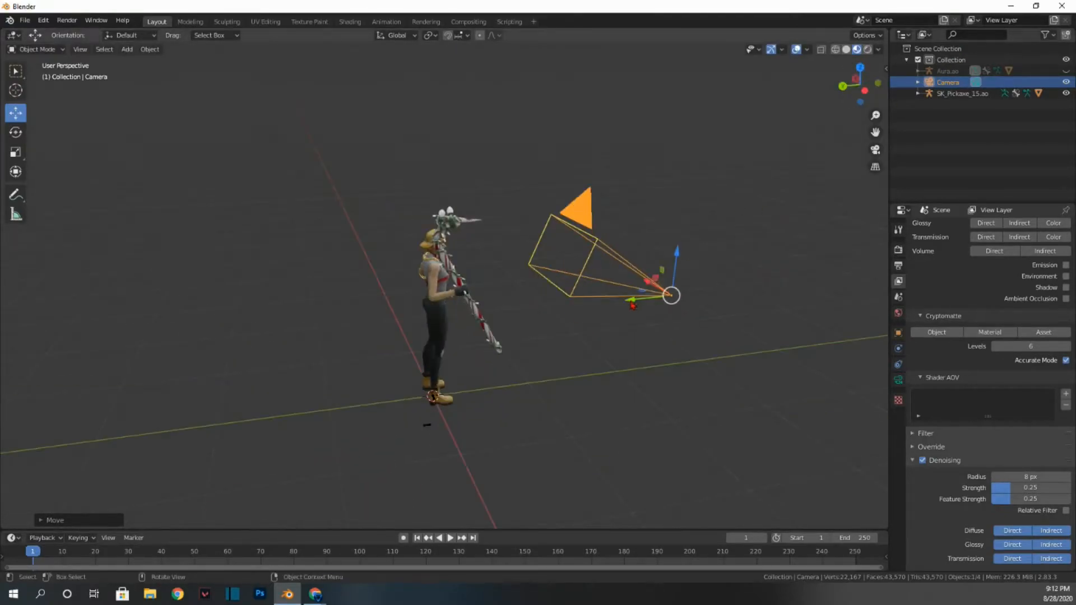
drag(639, 303, 576, 309)
drag(607, 263, 607, 289)
drag(585, 334, 658, 257)
Refine the camera's rotation and position until the camera view frames the character's head, torso and pickaxe head.
key(KP_0)
key(KP_0)
click(16, 132)
click(16, 113)
key(KP_0)
key(KP_0)
click(16, 132)
click(16, 113)
click(875, 150)
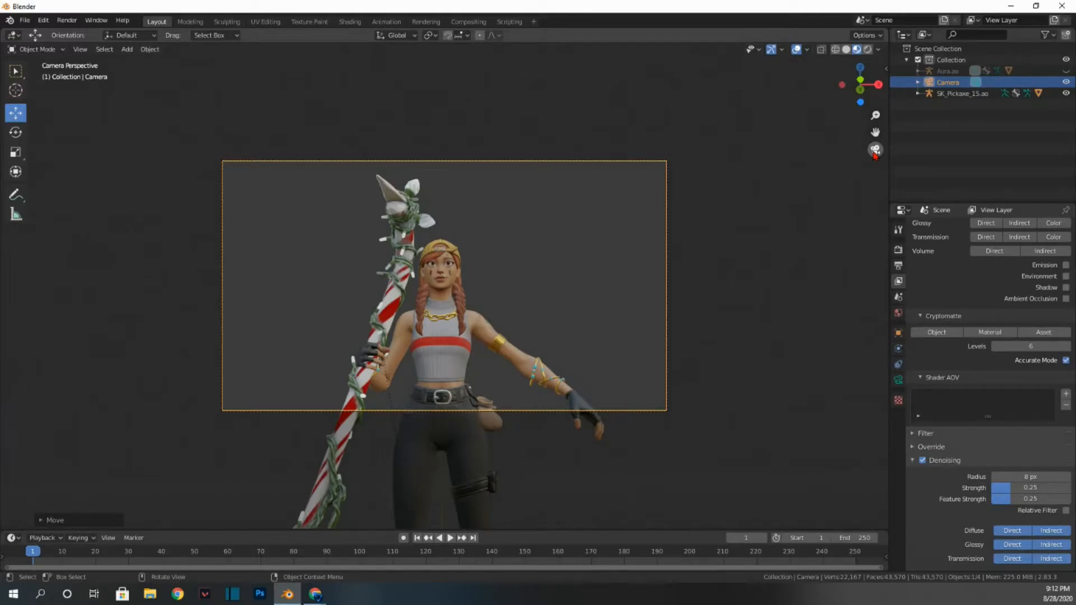
click(875, 151)
Unhide the Aura.ao armature, select it, and switch it to Pose Mode.
scroll(754, 262, up, 6)
click(1066, 71)
middle_drag(814, 105, 388, 169)
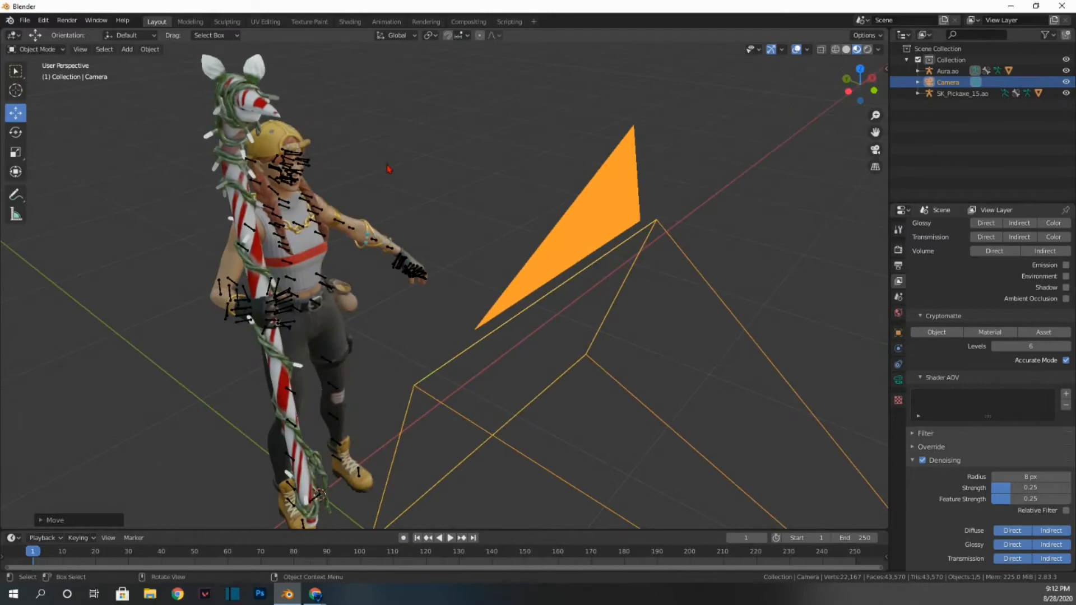
click(303, 164)
click(38, 50)
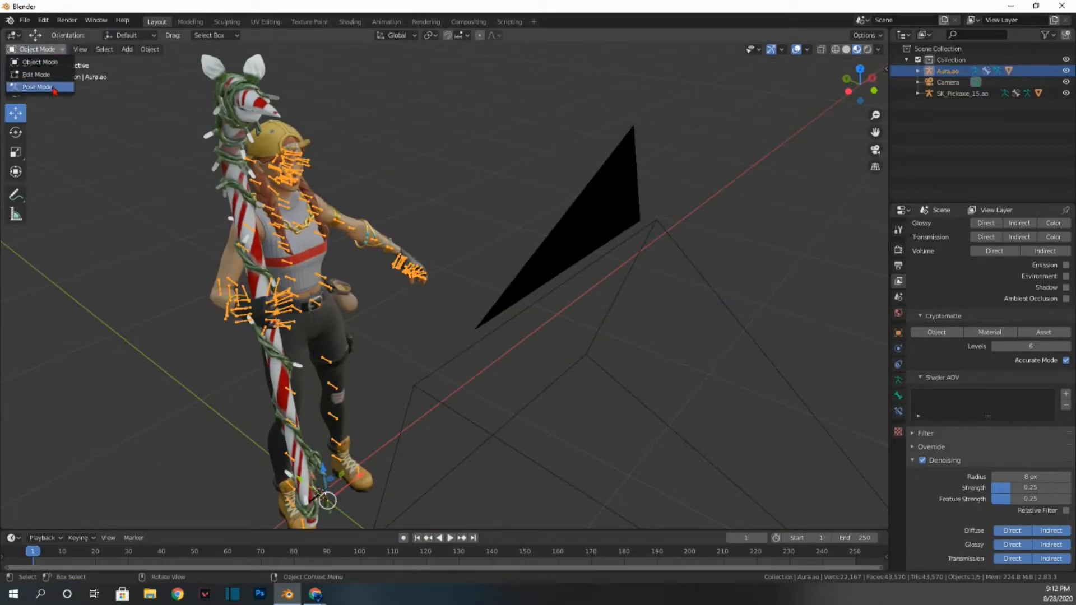
click(52, 87)
drag(869, 84, 666, 131)
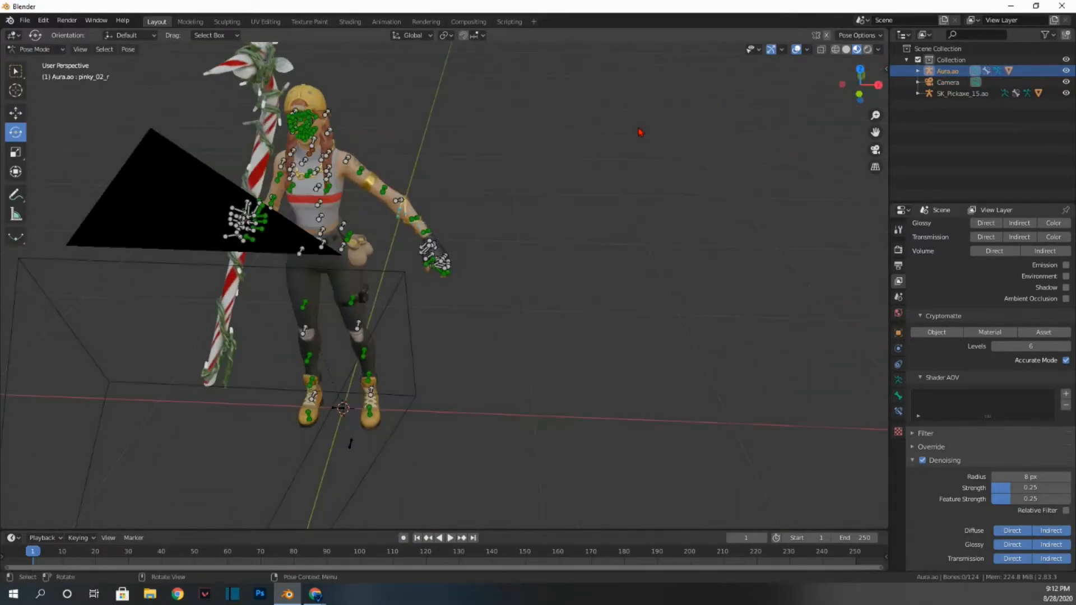
Select the bone of the character's left eye and rotate it slightly.
scroll(640, 133, up, 5)
shift+middle_drag(79, 163, 368, 465)
scroll(776, 169, up, 2)
scroll(863, 149, up, 2)
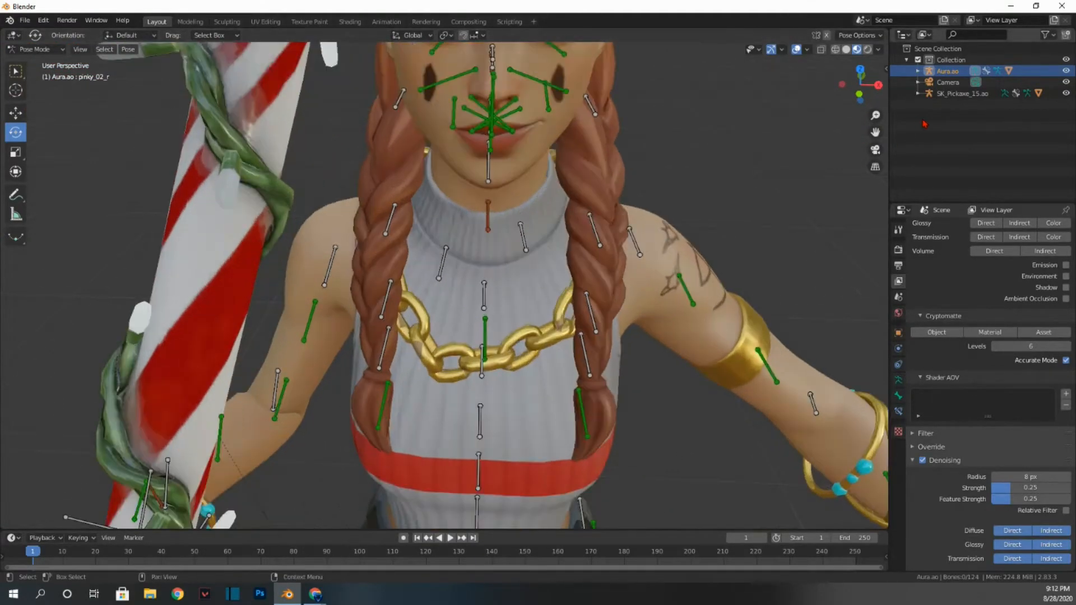
drag(875, 137, 866, 263)
scroll(765, 155, up, 5)
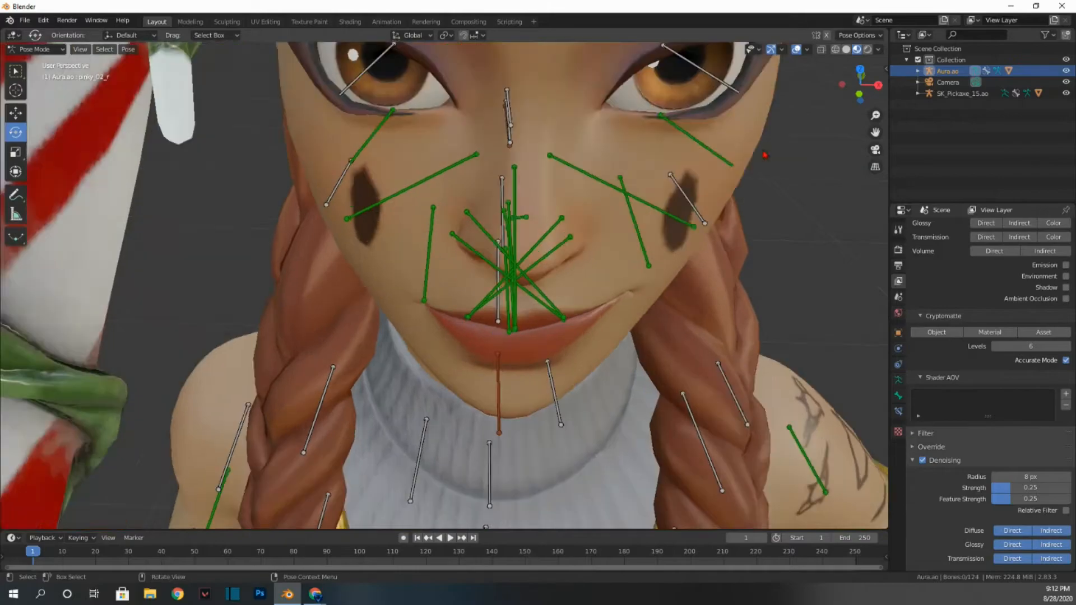
middle_drag(744, 115, 709, 104)
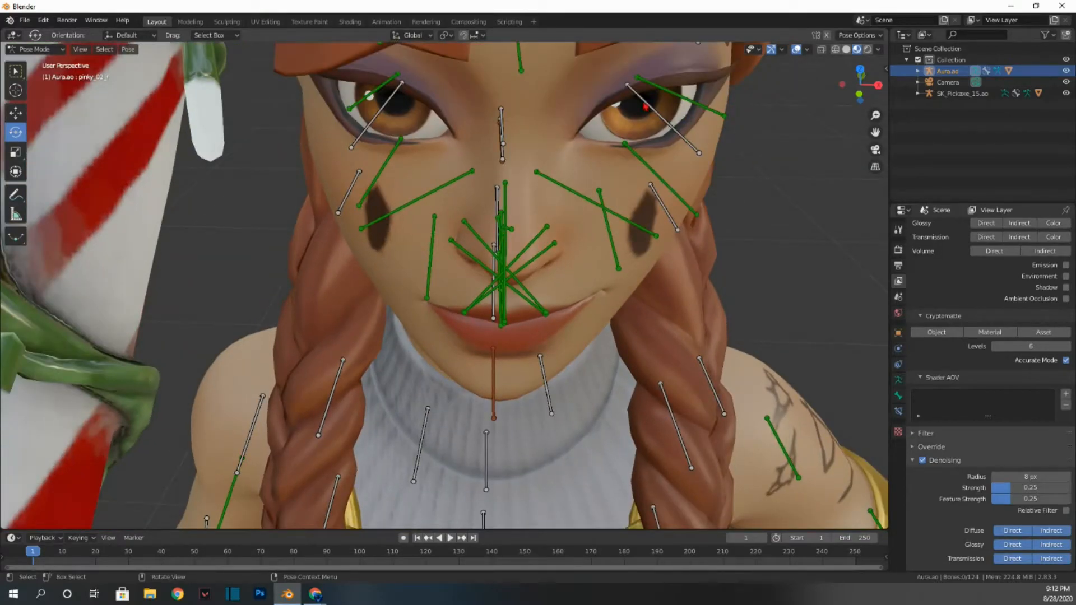
click(653, 110)
drag(858, 96, 826, 100)
drag(538, 85, 544, 93)
Select the R_eye bone and rotate it slightly to adjust the right eye's gaze.
click(397, 120)
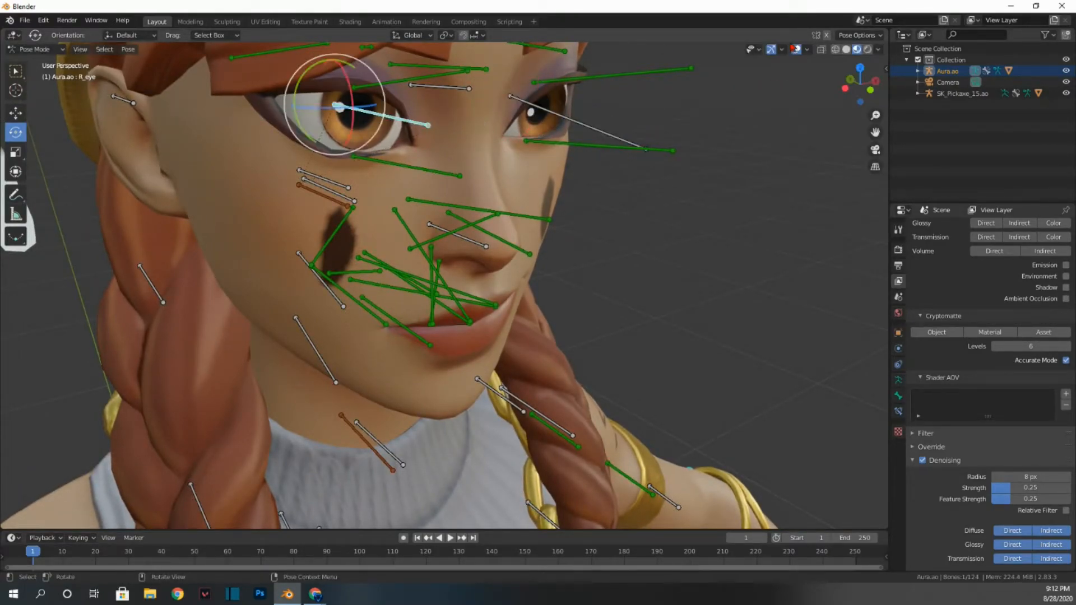
drag(871, 89, 905, 89)
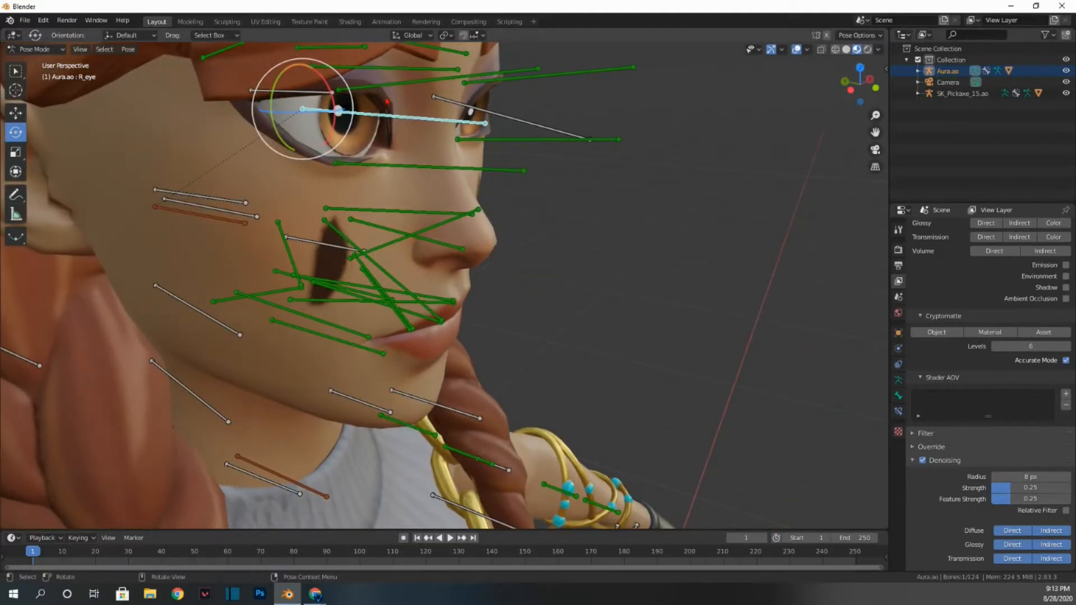
drag(332, 92, 329, 95)
Hide the Aura.ao armature in Object Mode and preview the camera shot in rendered viewport shading.
click(875, 150)
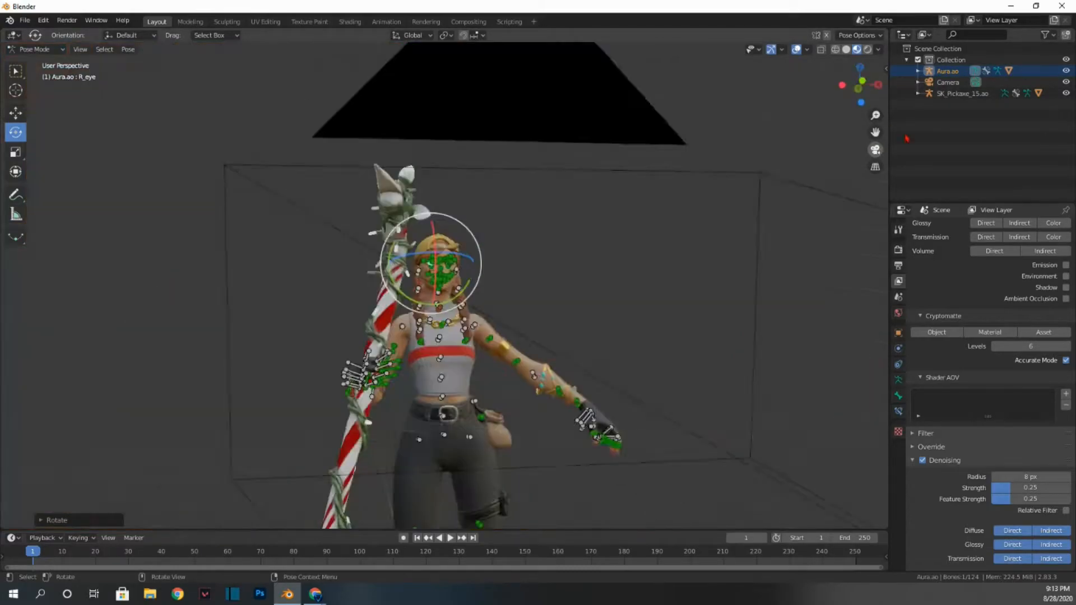
click(1067, 72)
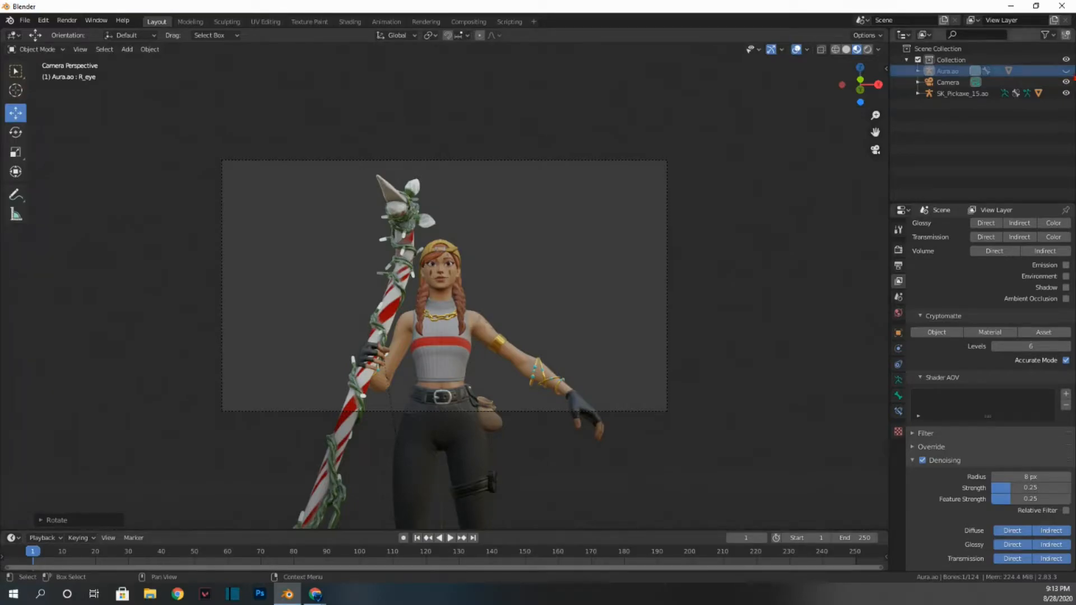
click(867, 50)
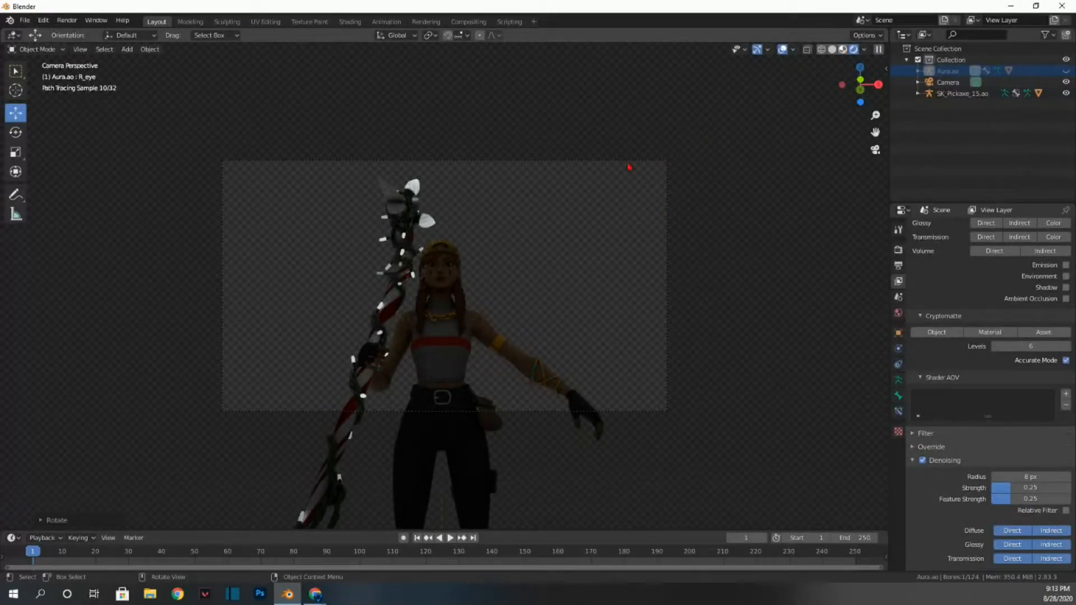
click(843, 49)
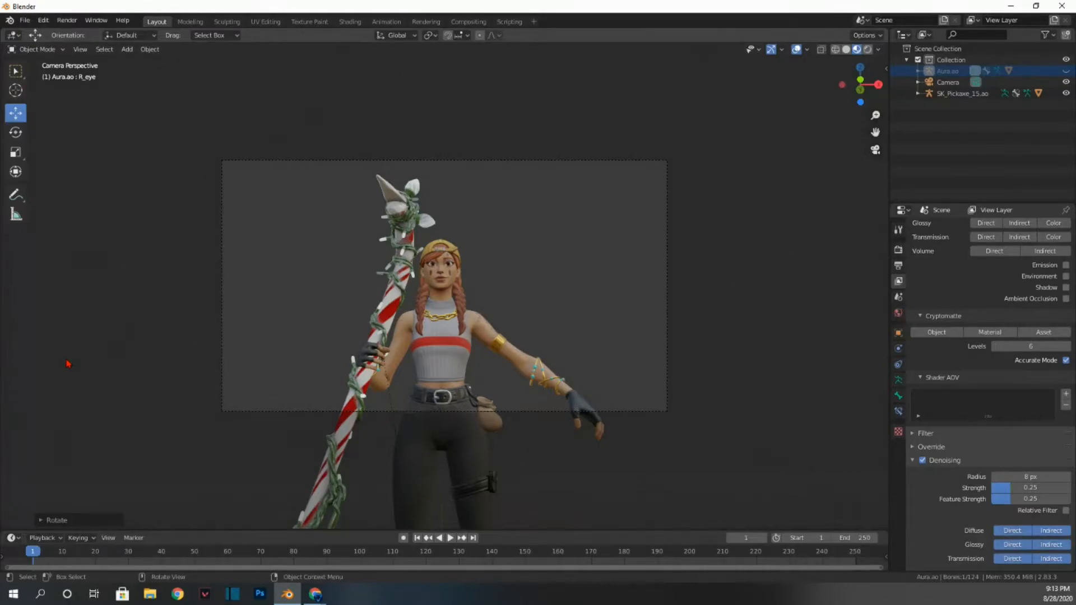
Switch to the Chrome browser and look through the HDRI Haven home page for its free HDRIs.
click(315, 594)
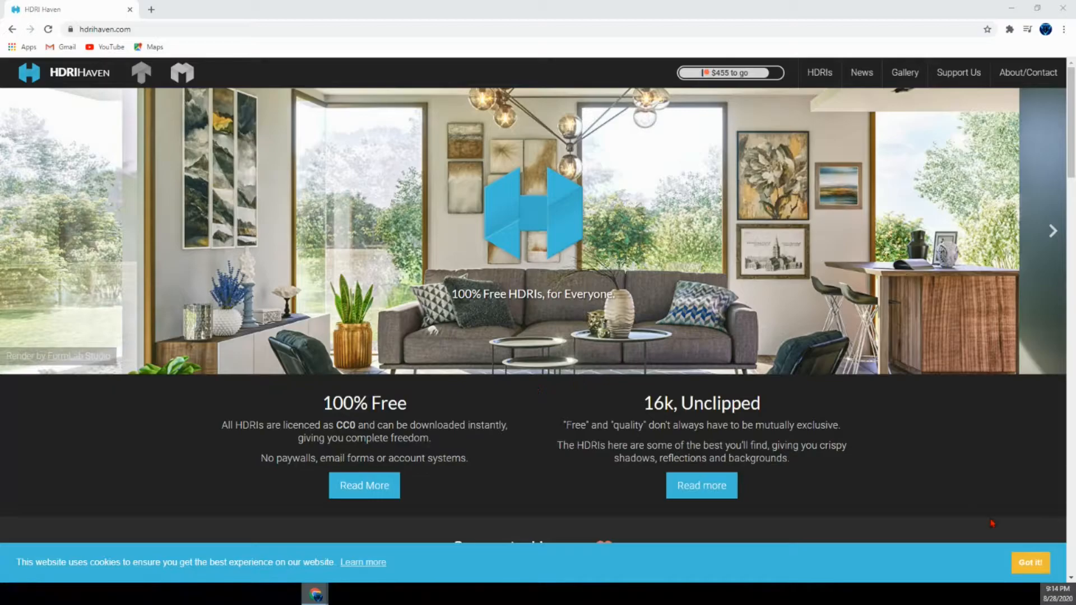
scroll(614, 320, down, 7)
scroll(612, 324, down, 10)
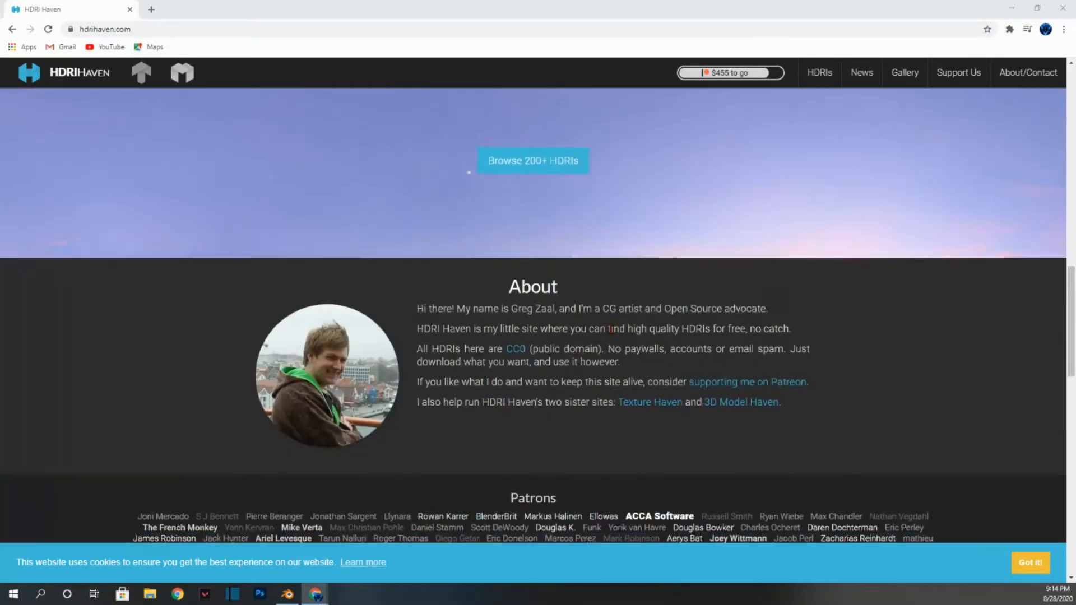
scroll(612, 329, up, 5)
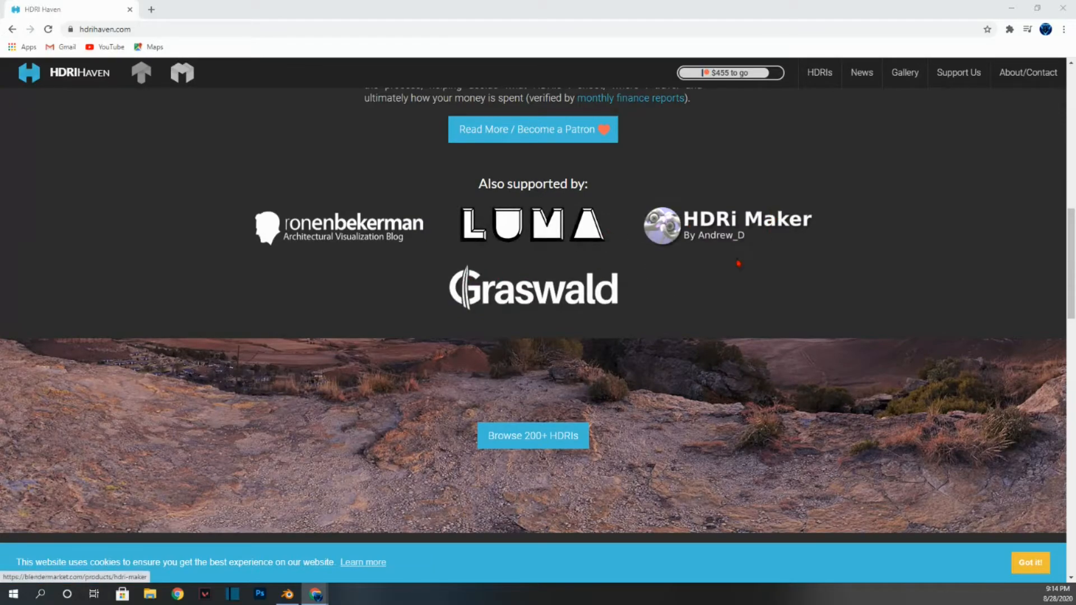
scroll(739, 263, up, 12)
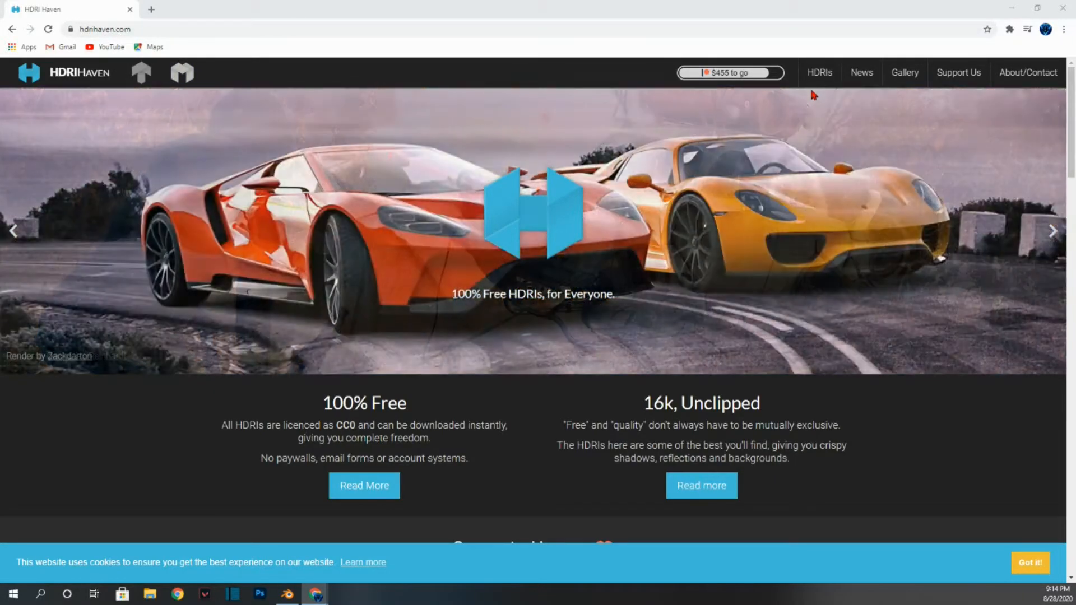
Open HDRI Haven's full HDRI collection and search it for "storm".
click(819, 72)
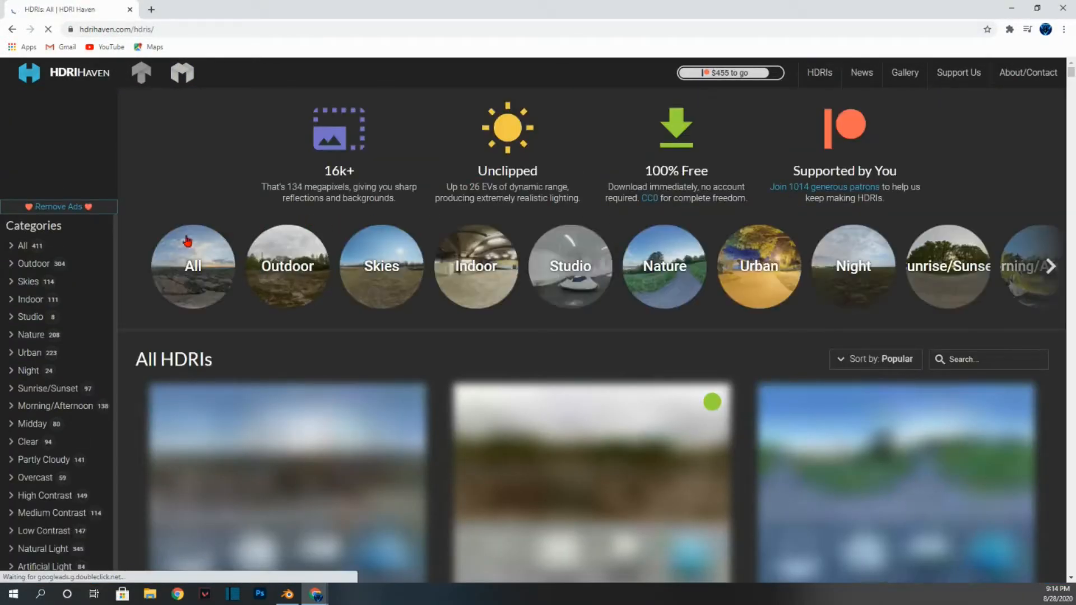
scroll(359, 353, down, 4)
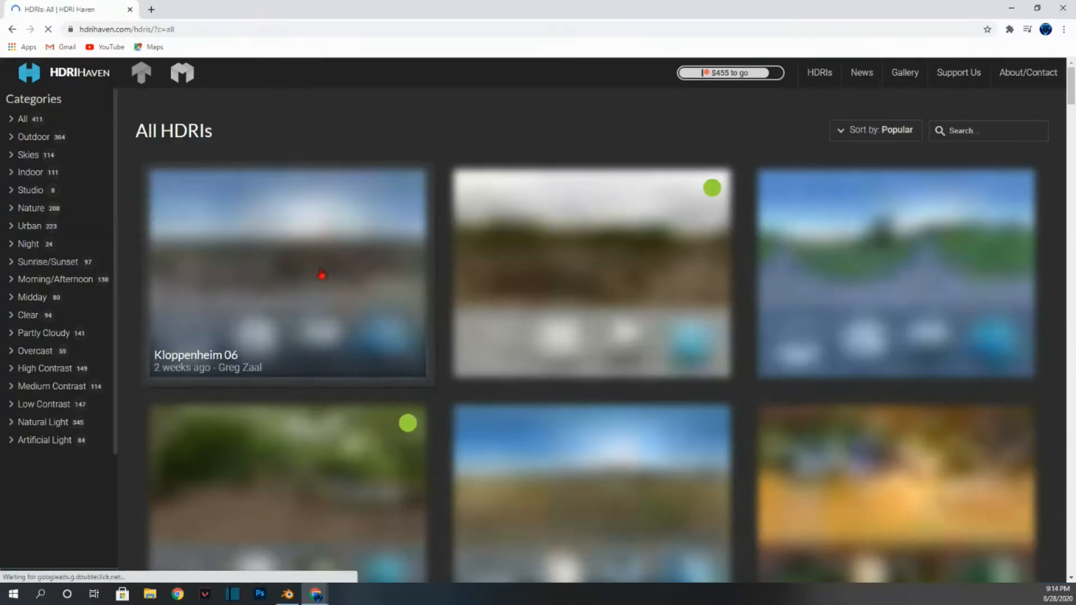
click(991, 129)
text(stor)
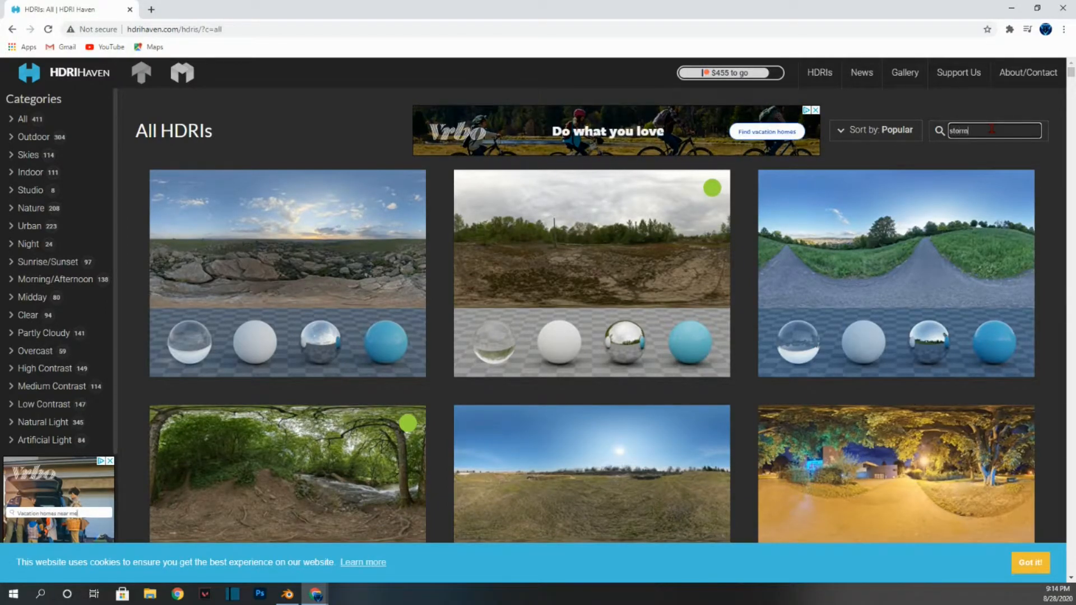
text(m)
key(Return)
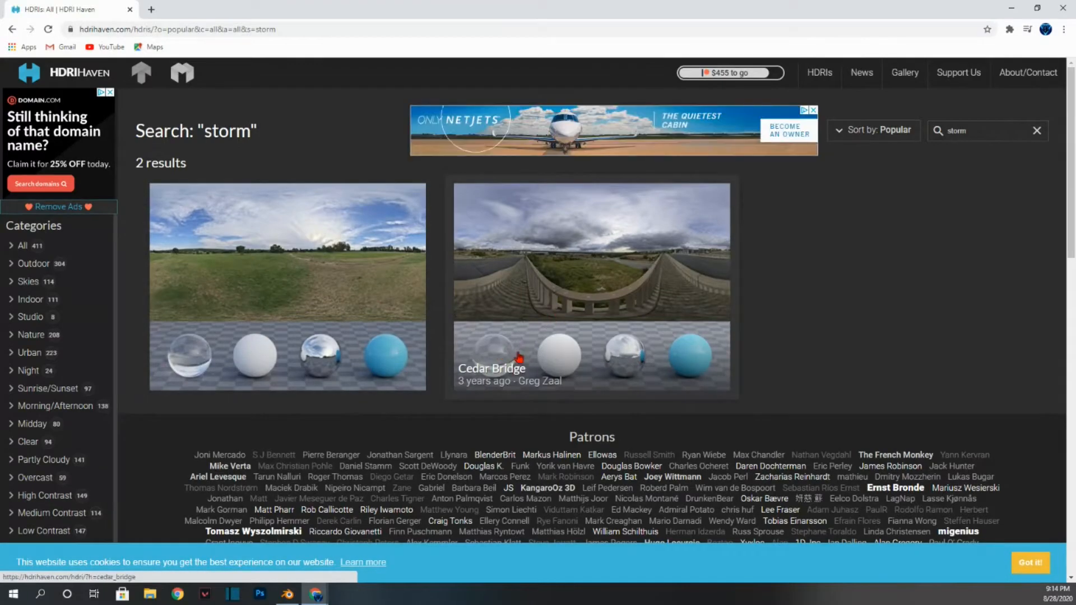
Open the Approaching Storm HDRI page and look over its download resolutions.
click(294, 316)
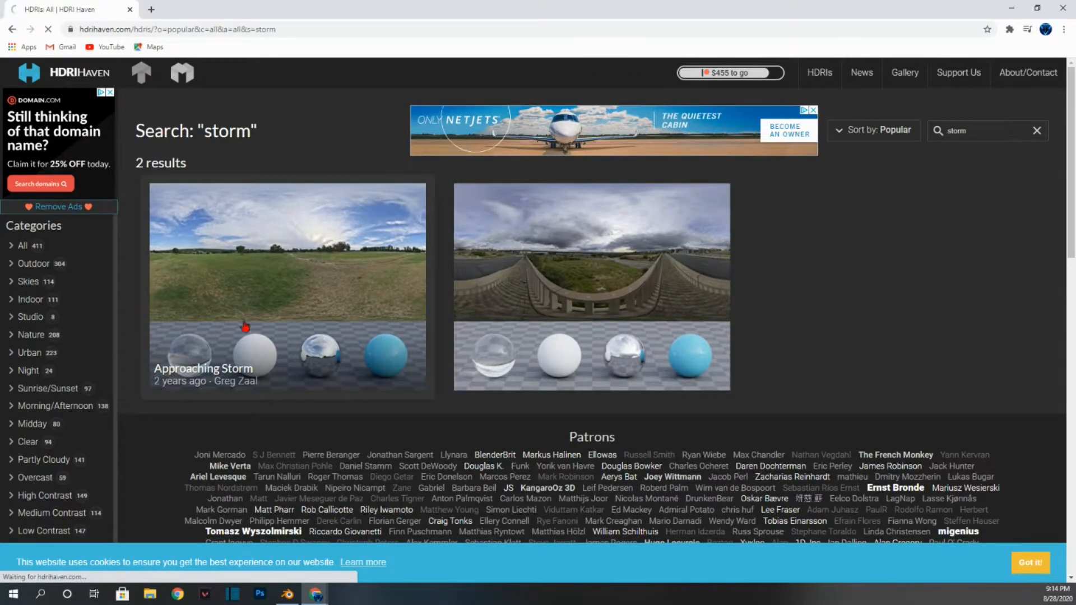
scroll(494, 336, down, 8)
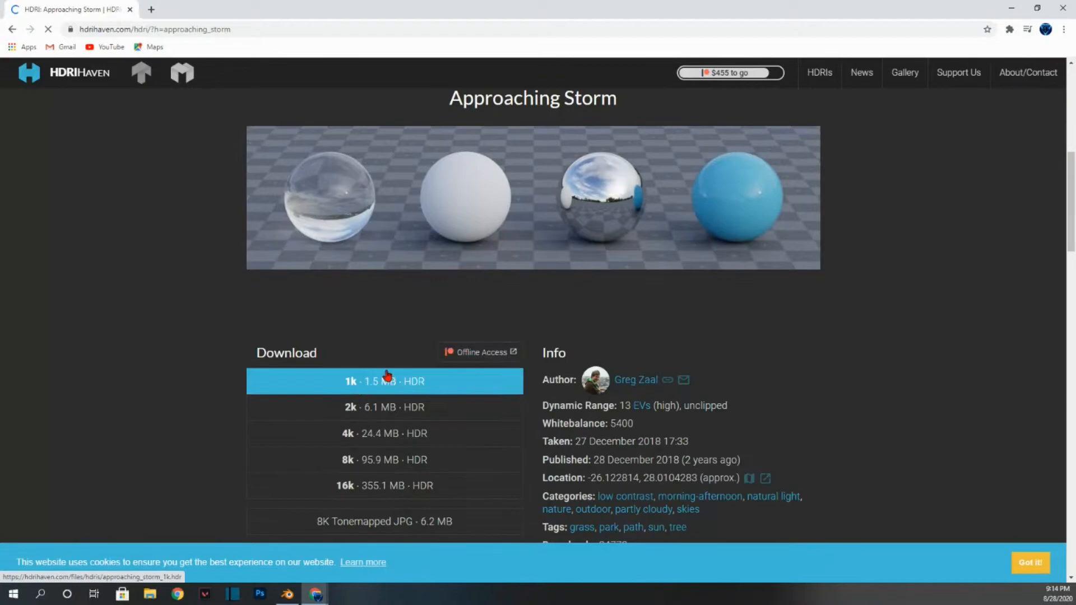
scroll(366, 386, down, 2)
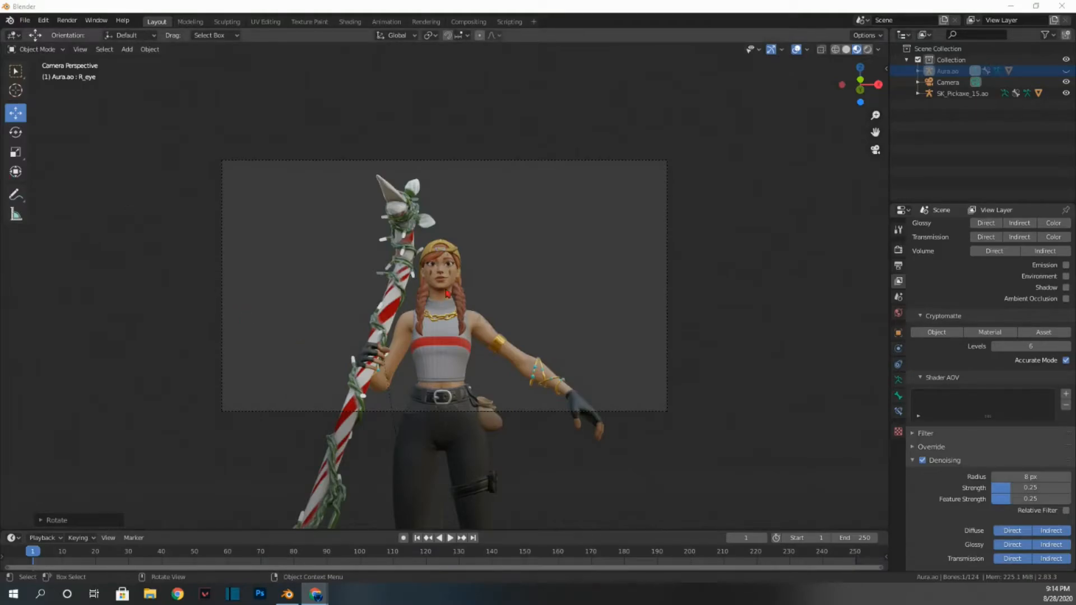
Switch back to Blender and bring up the World shader nodes in the Shading workspace.
click(352, 23)
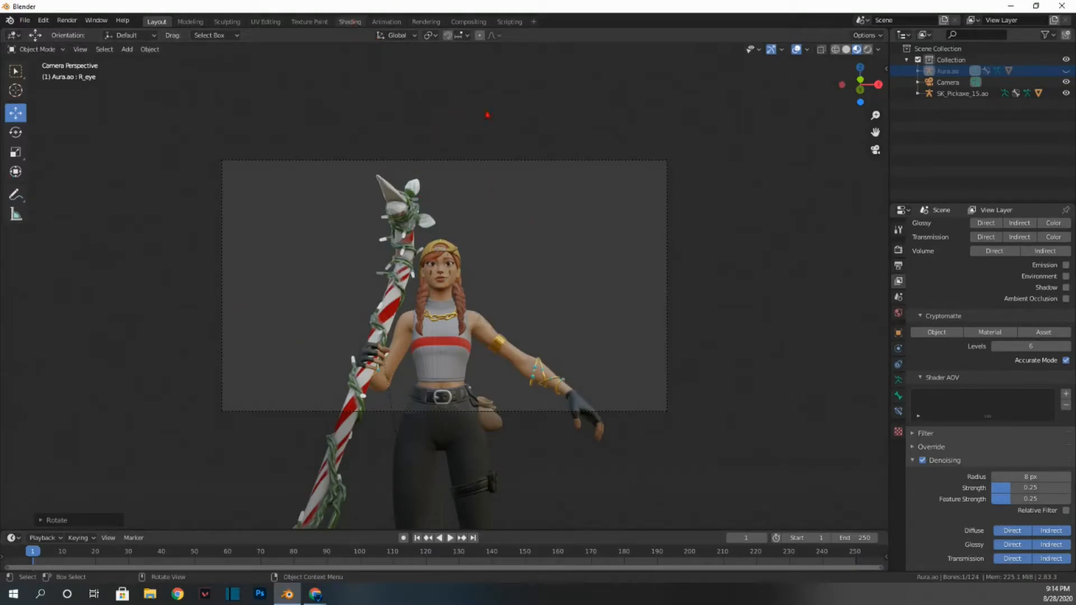
scroll(547, 215, up, 4)
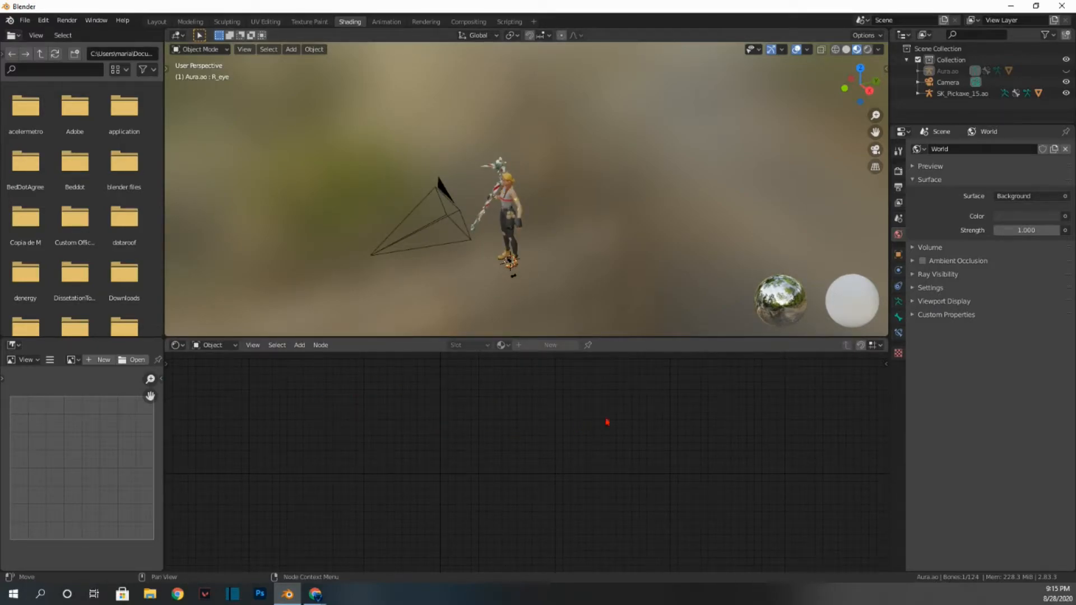
click(216, 346)
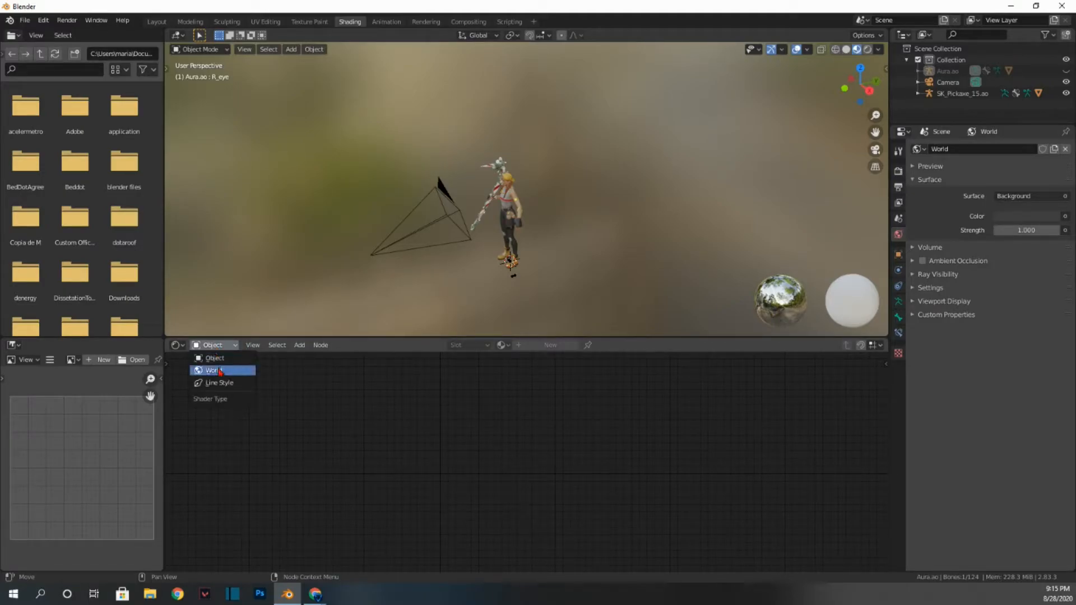
click(219, 371)
scroll(555, 382, up, 2)
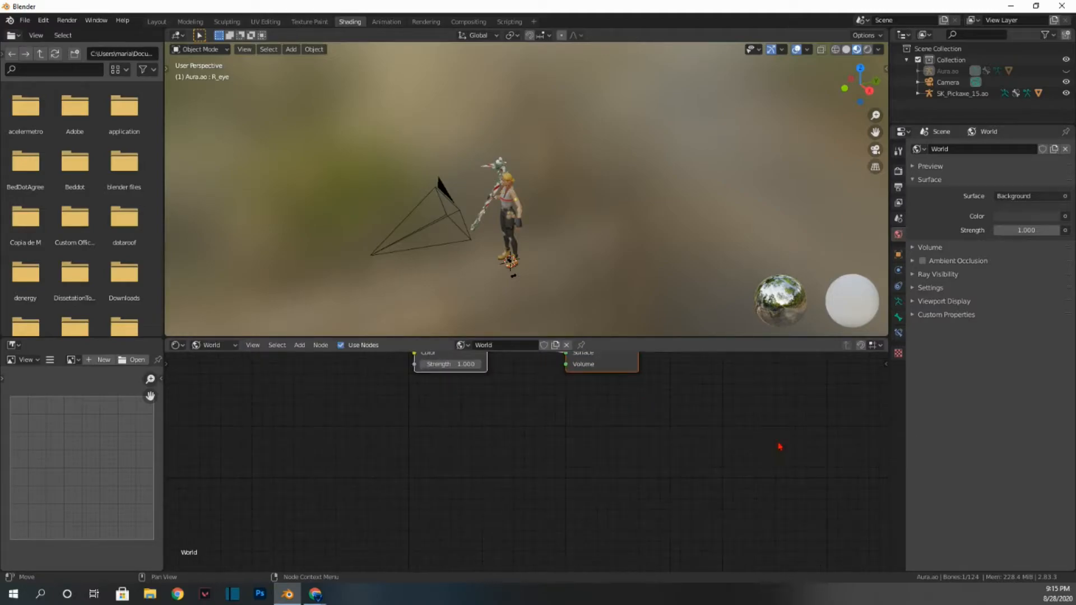
drag(888, 490, 888, 420)
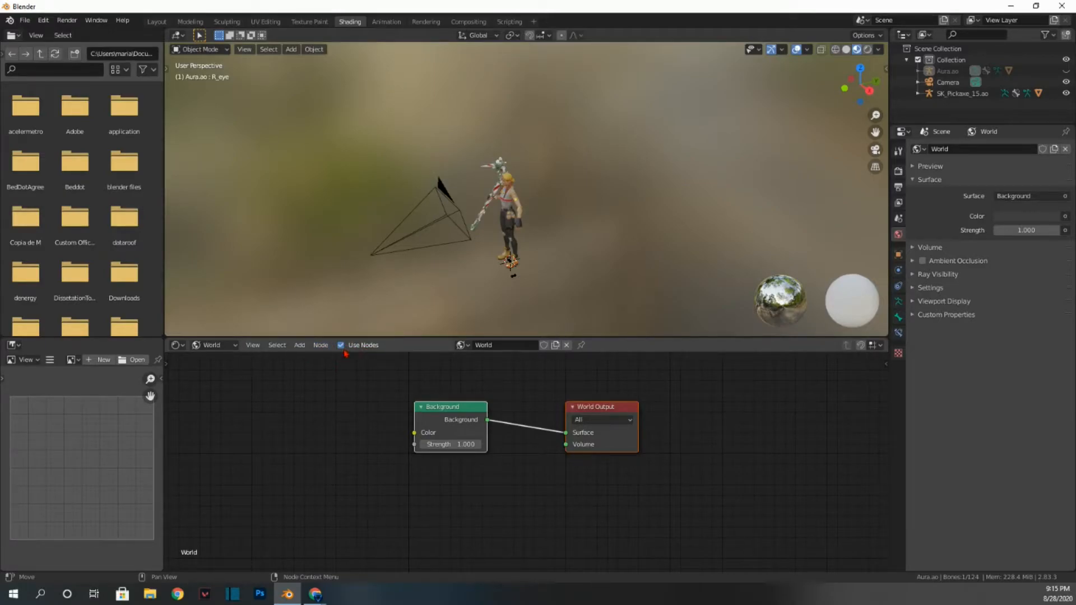
Add an Environment Texture node beside the Background node and connect its Color output to the Background's Color input.
click(300, 345)
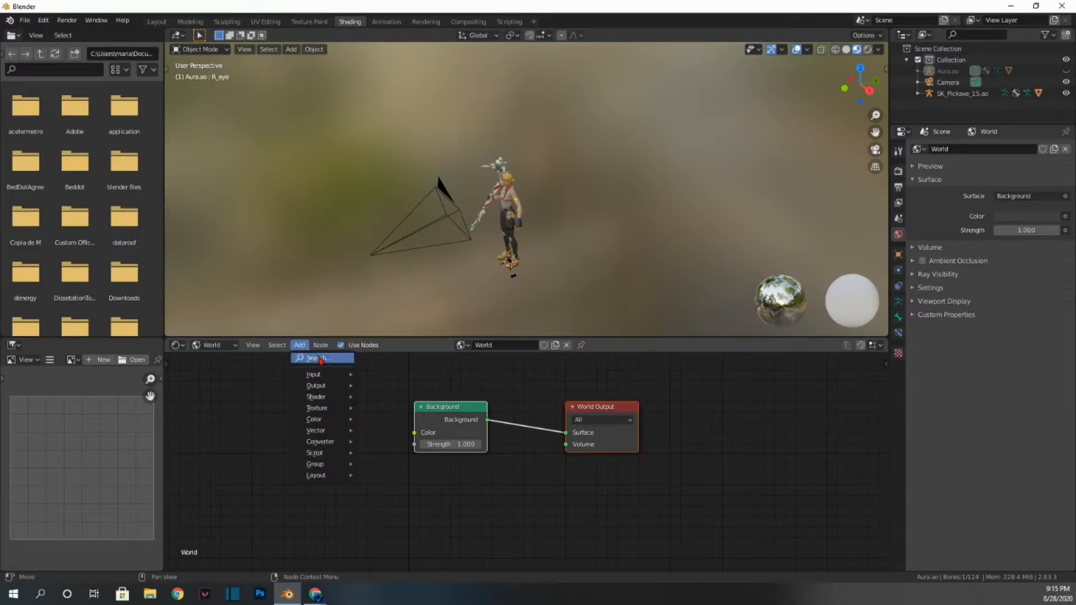
click(321, 360)
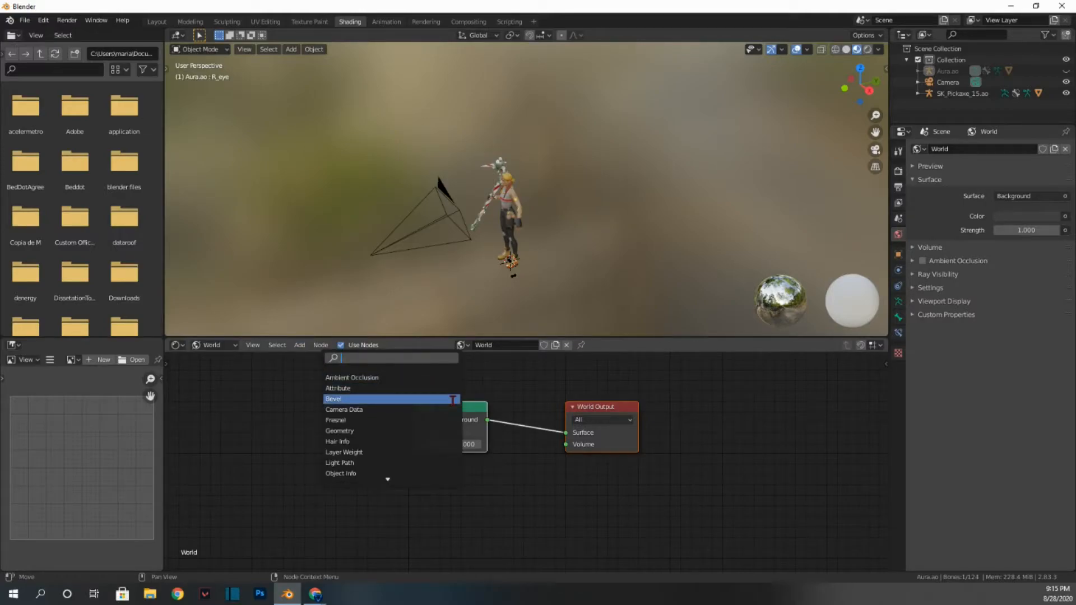
text(environ)
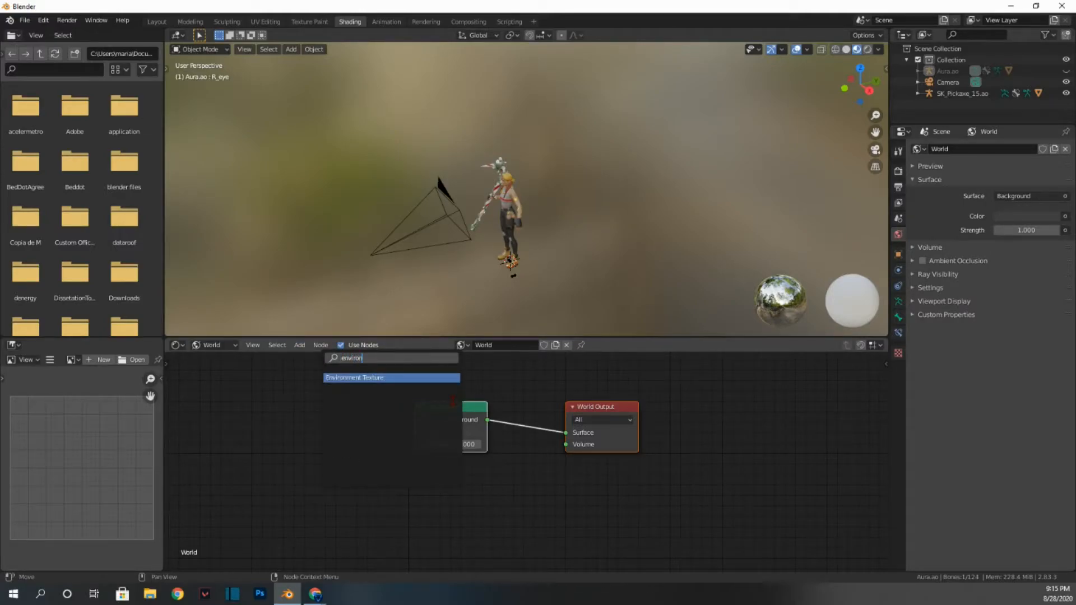
key(Return)
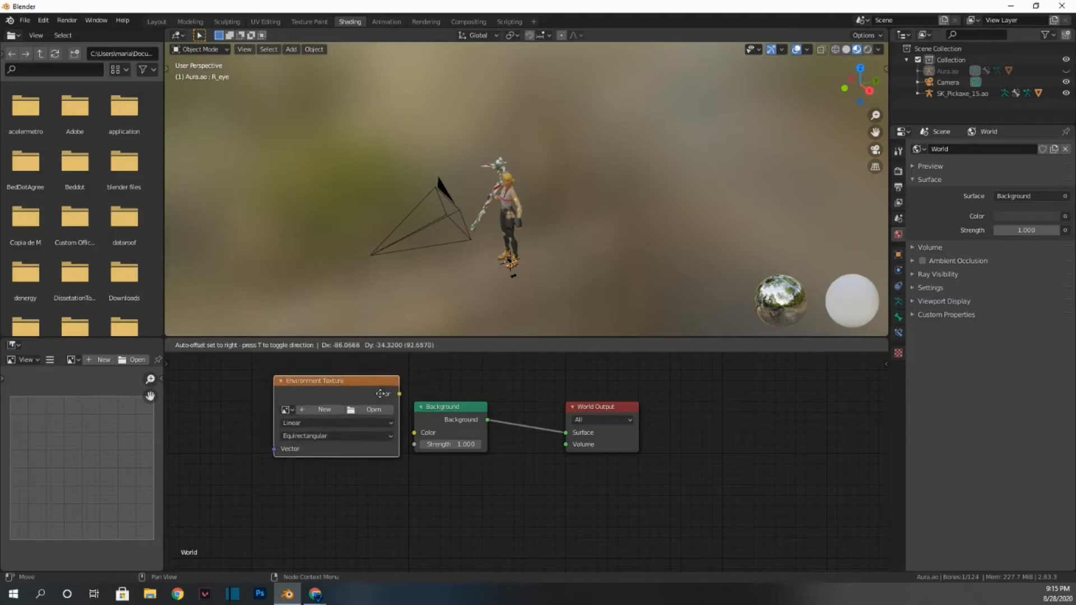
click(373, 397)
drag(393, 398, 416, 434)
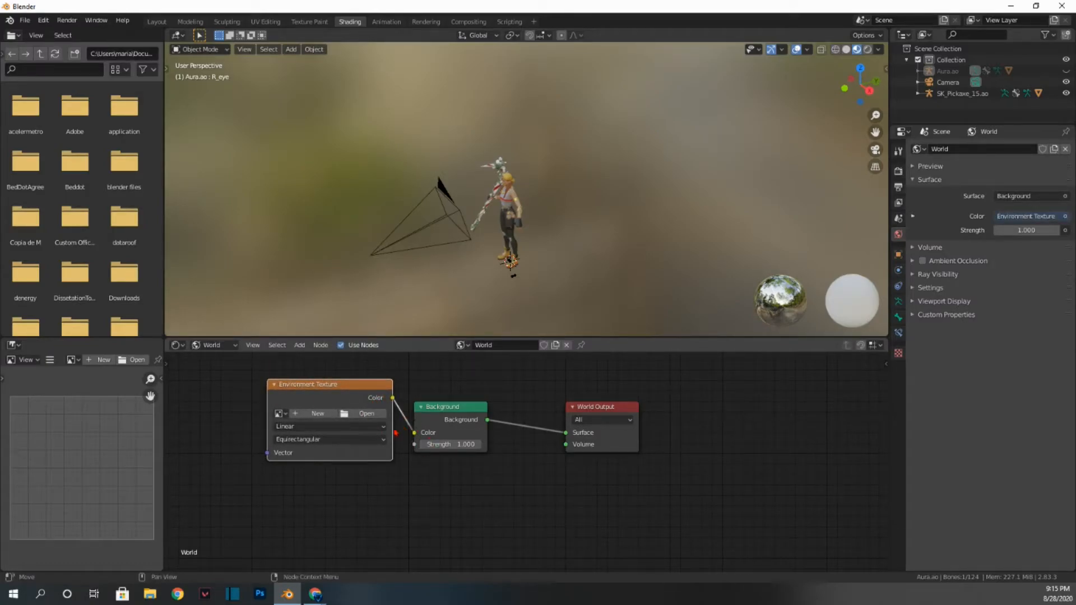
Load approaching_storm_1k.hdr from the Downloads folder into the Environment Texture node.
click(376, 416)
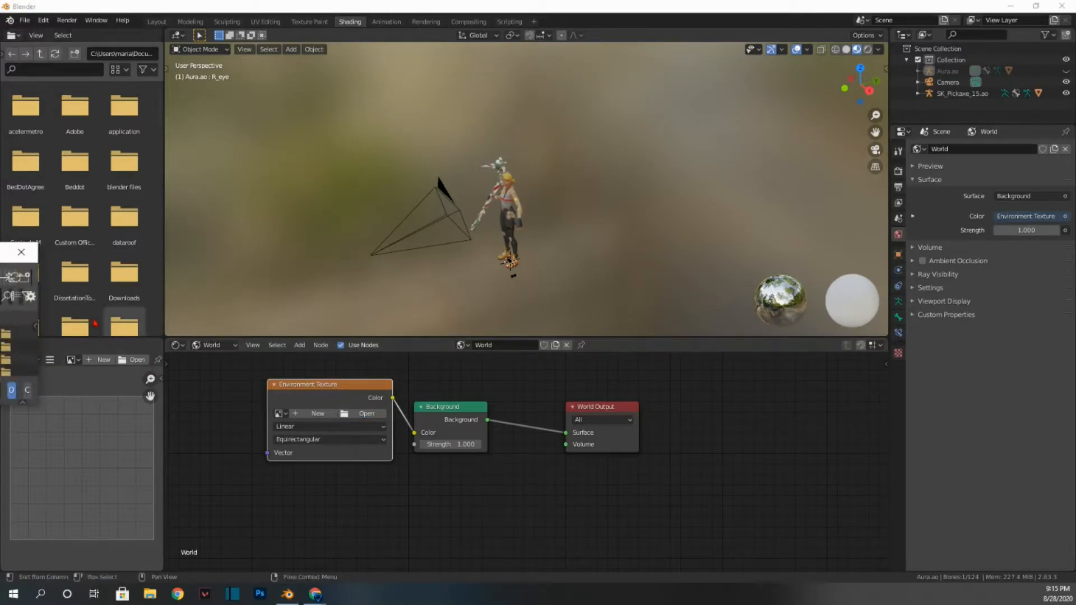
drag(366, 240, 414, 2)
click(42, 129)
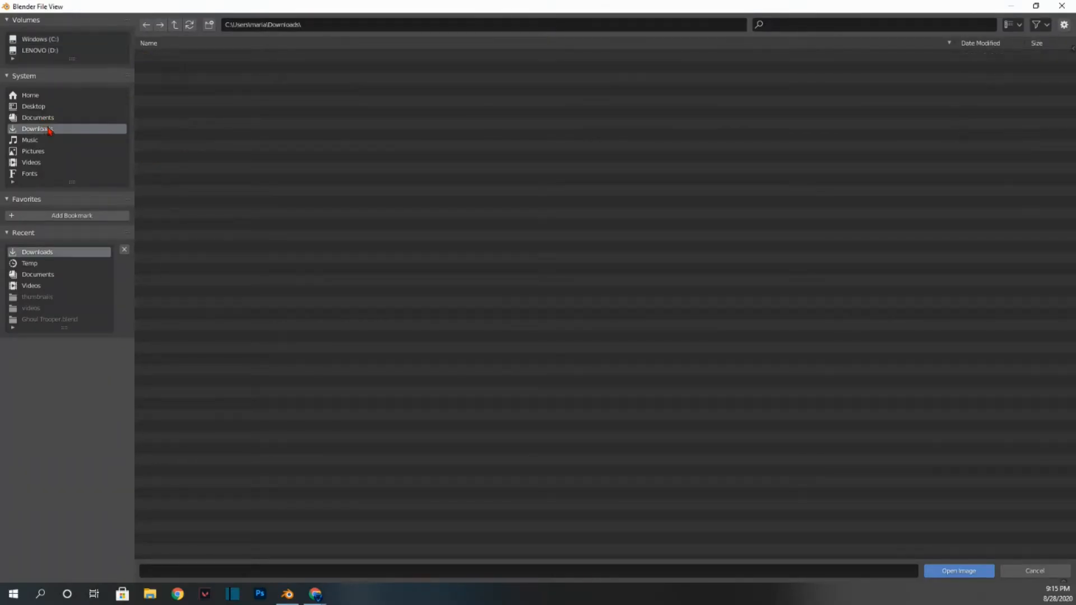
click(806, 23)
text(storm)
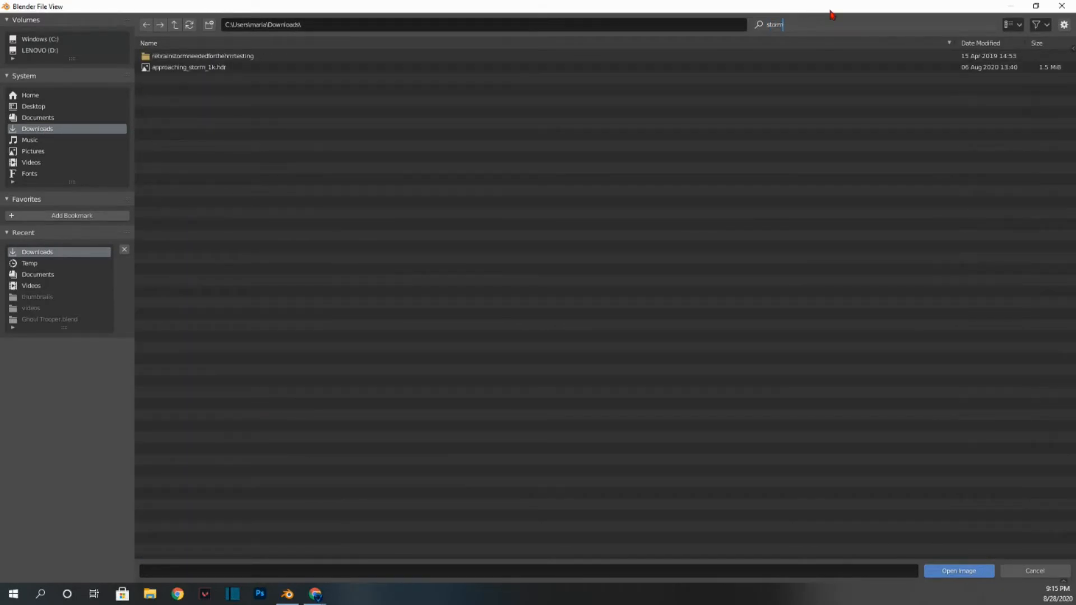
click(209, 67)
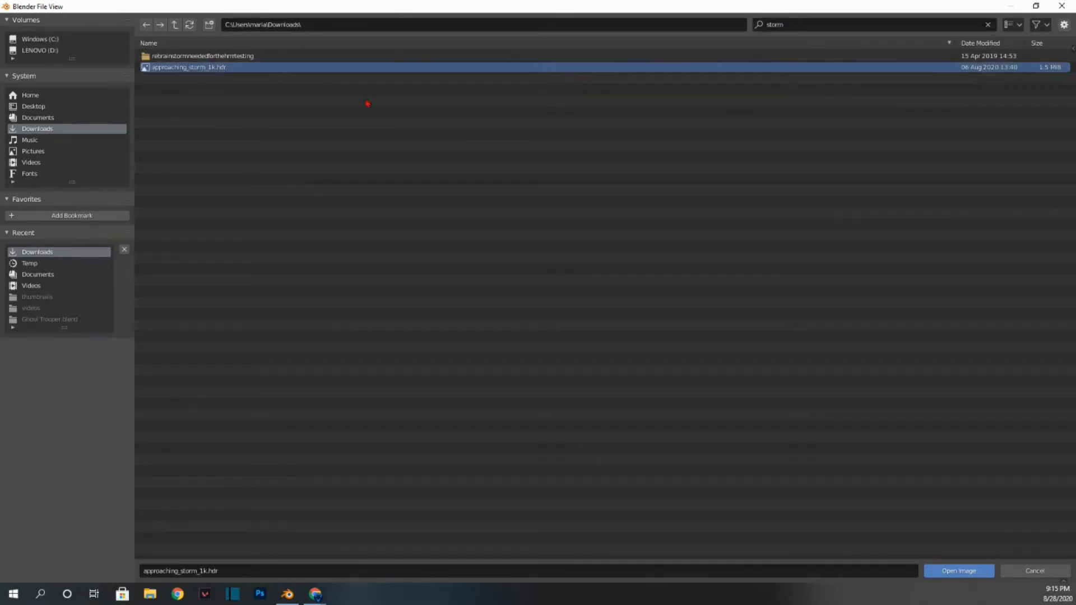
click(942, 571)
scroll(382, 429, down, 1)
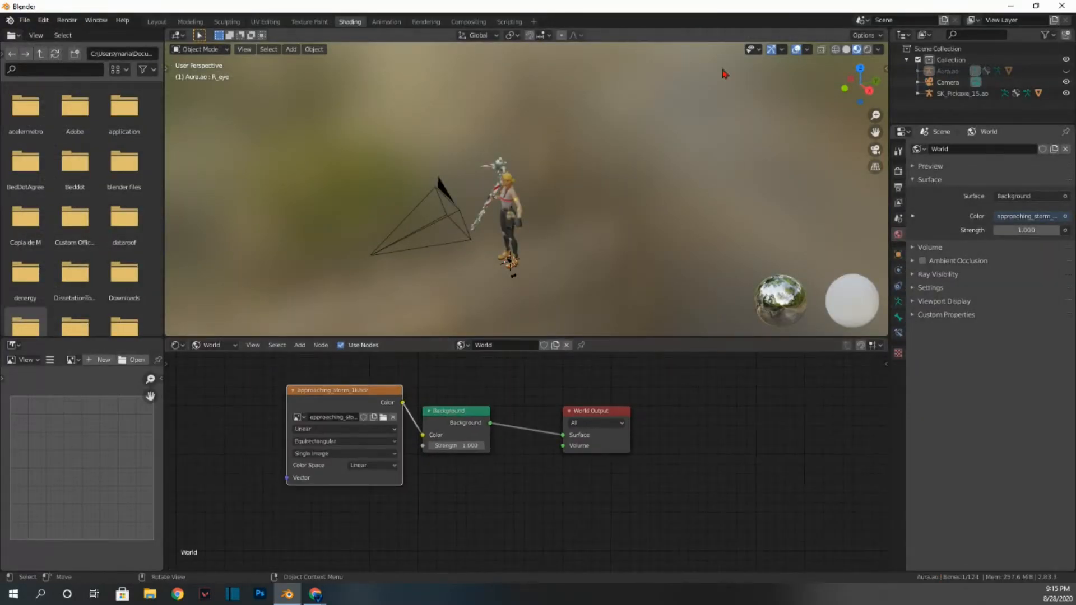
Preview the HDRI-lit camera shot in rendered shading in the Layout workspace, then leave camera view and return to Material Preview.
click(157, 22)
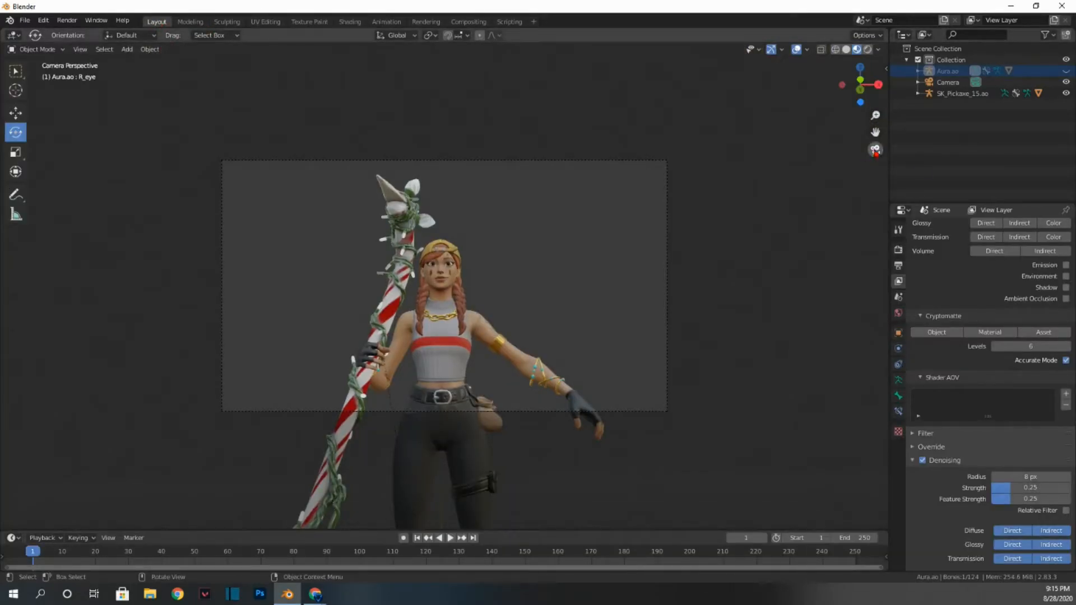
click(868, 50)
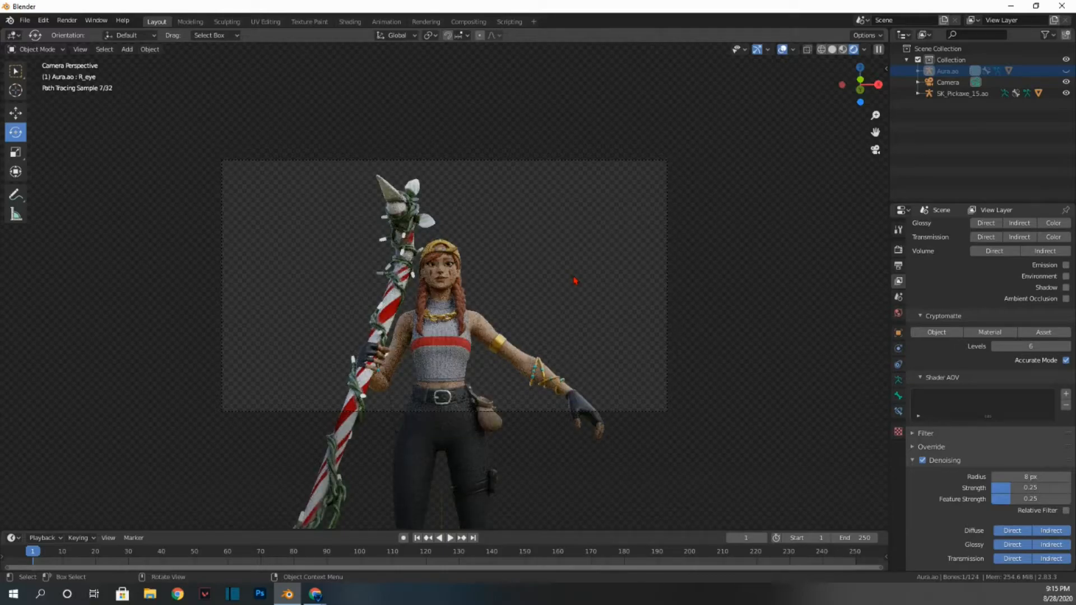
click(877, 152)
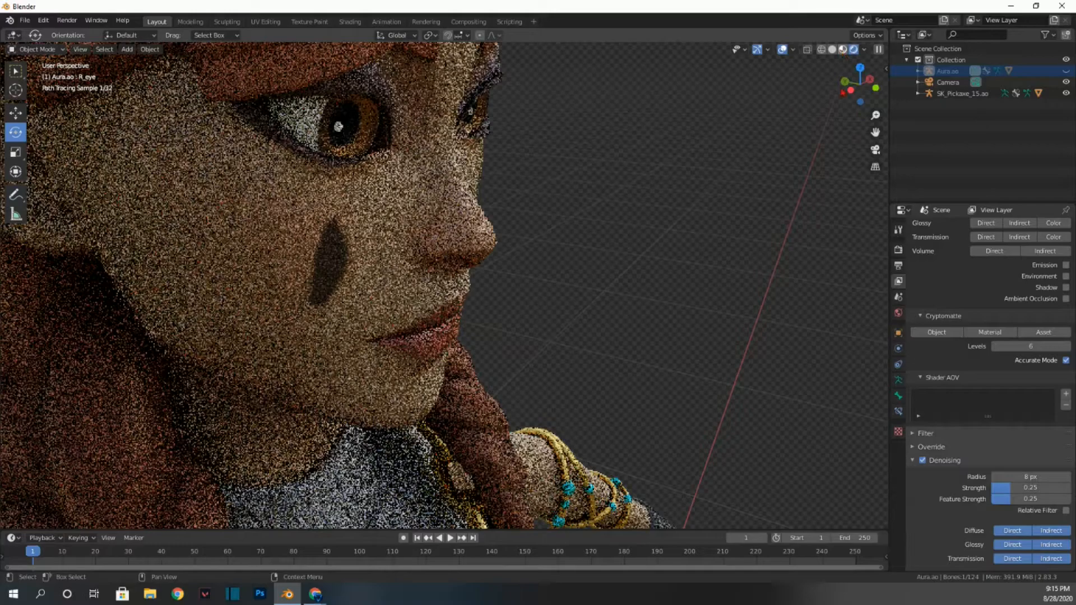
click(842, 50)
scroll(807, 219, down, 9)
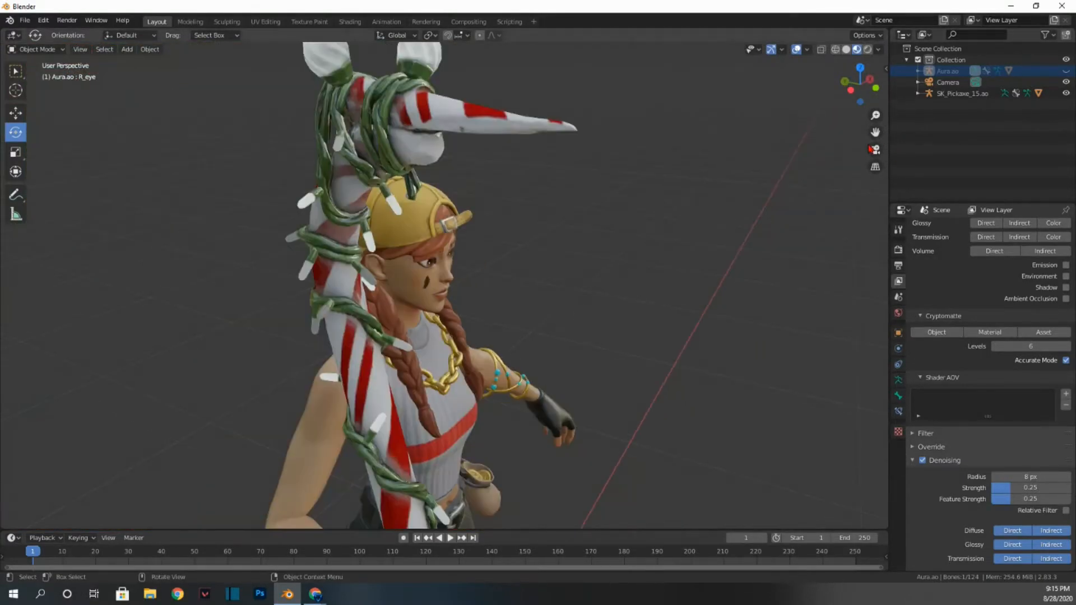
Add a text object at the character's feet.
drag(875, 132, 738, 52)
drag(876, 93, 781, 109)
scroll(742, 205, down, 5)
drag(875, 133, 632, 132)
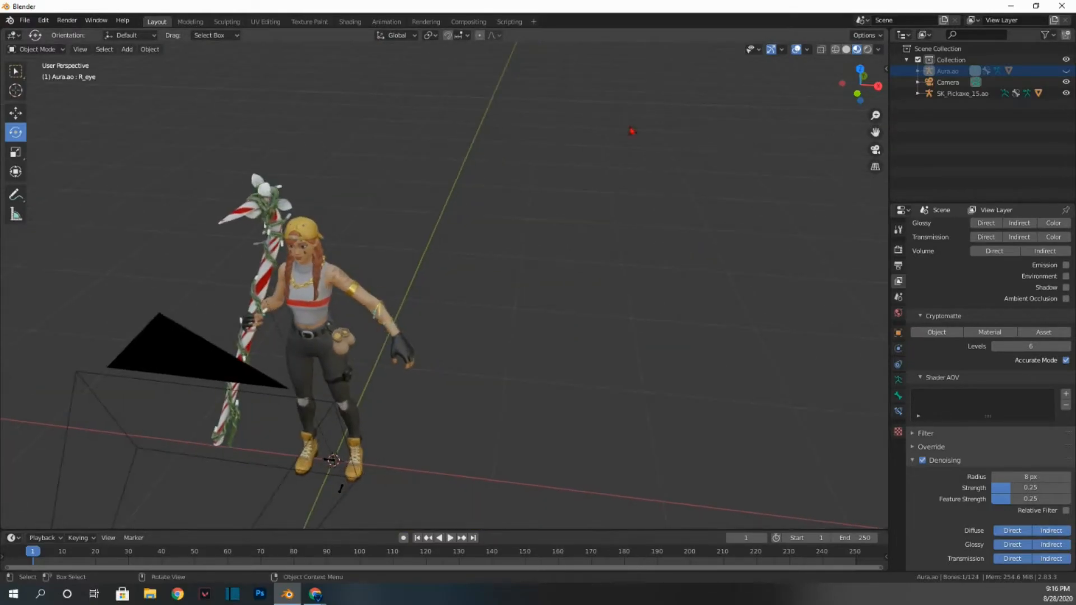
click(125, 49)
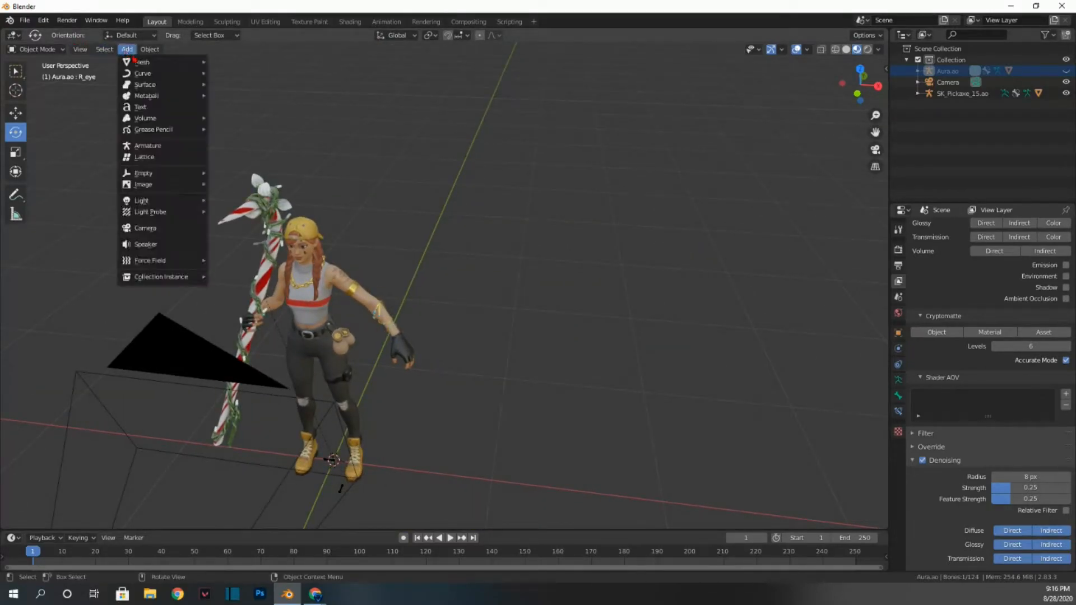
click(146, 107)
middle_drag(561, 396, 567, 392)
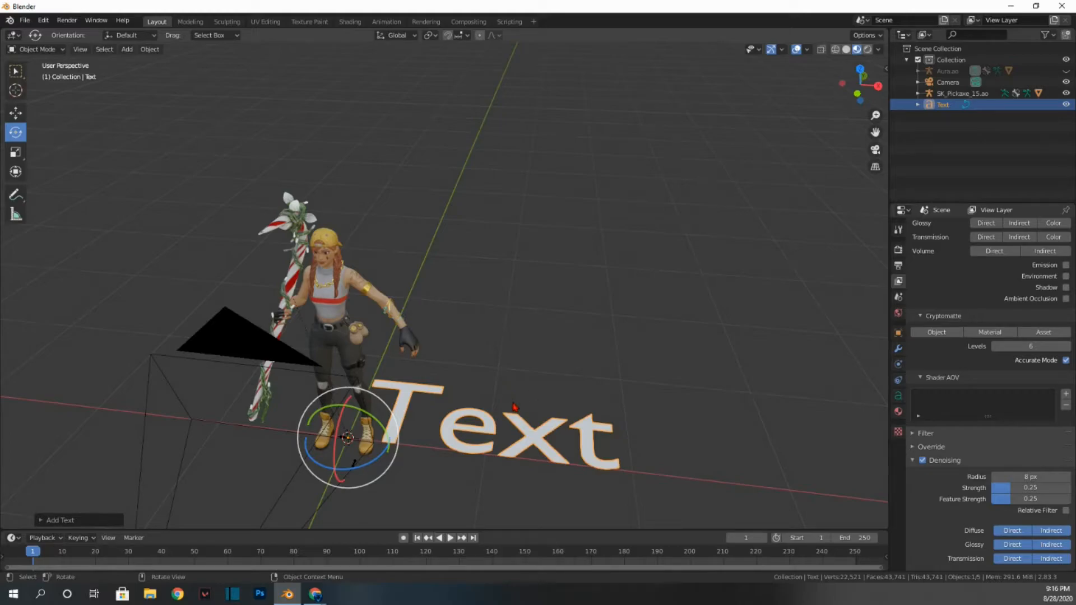
Replace the text object's default wording with "# OI" and return to Object Mode.
key(Tab)
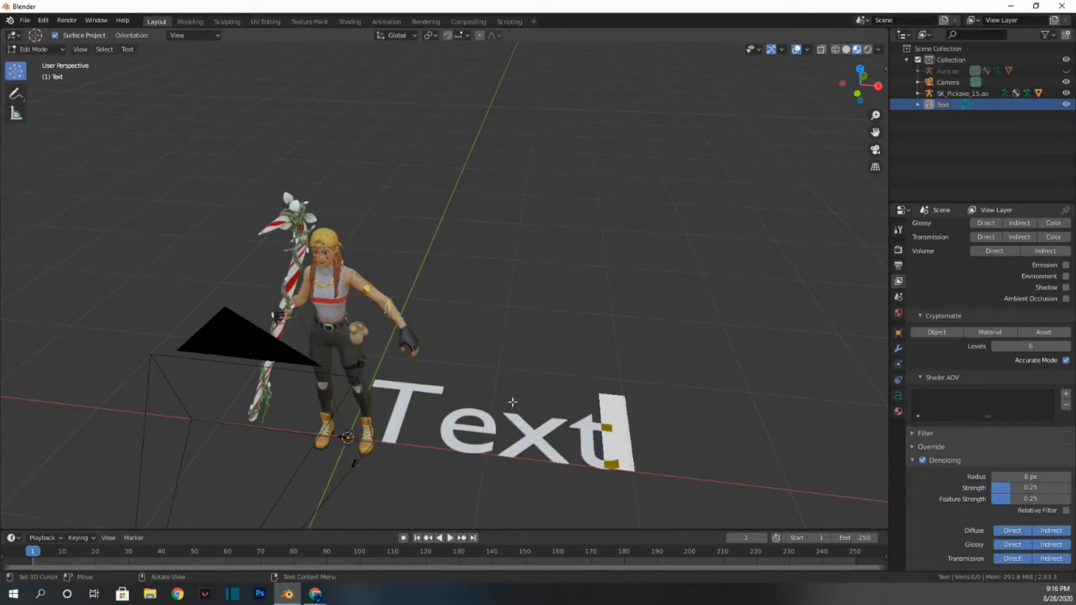
key(BackSpace)
key(BackSpace)
key(BackSpace)
key(BackSpace)
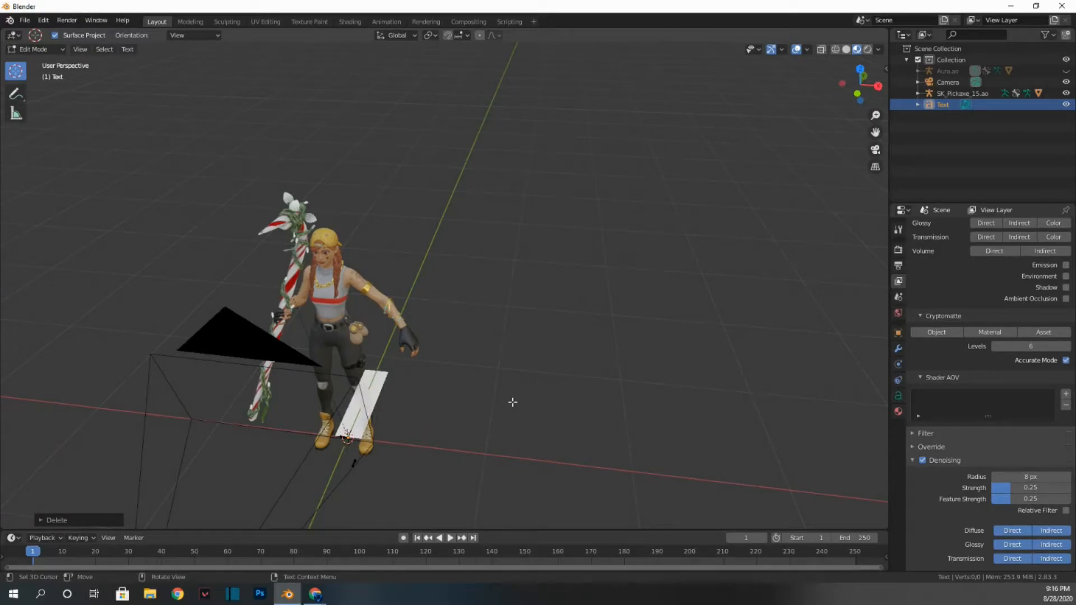
text(#)
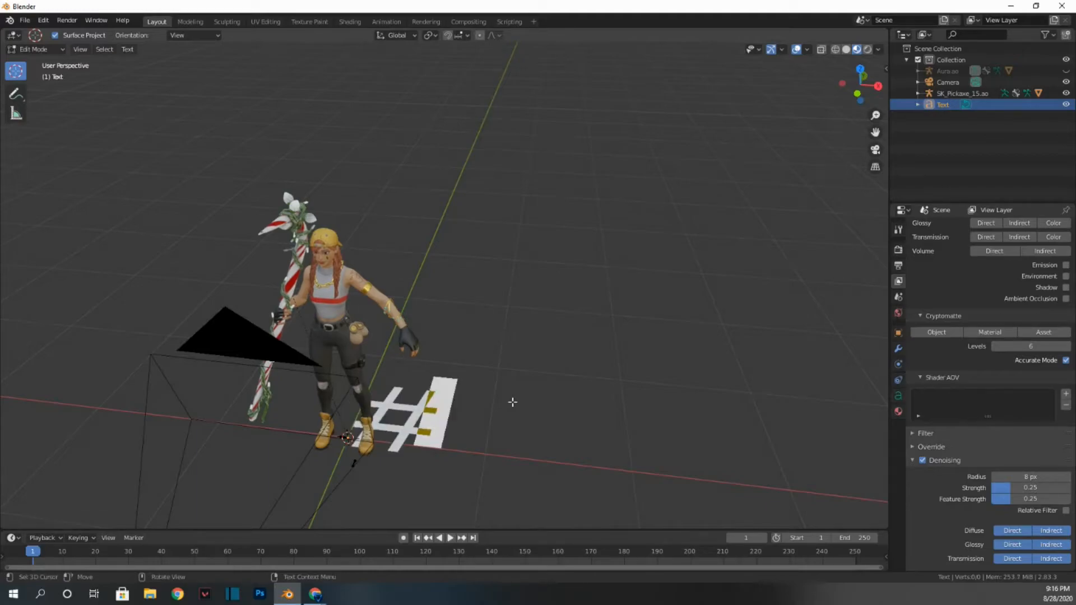
text(OI)
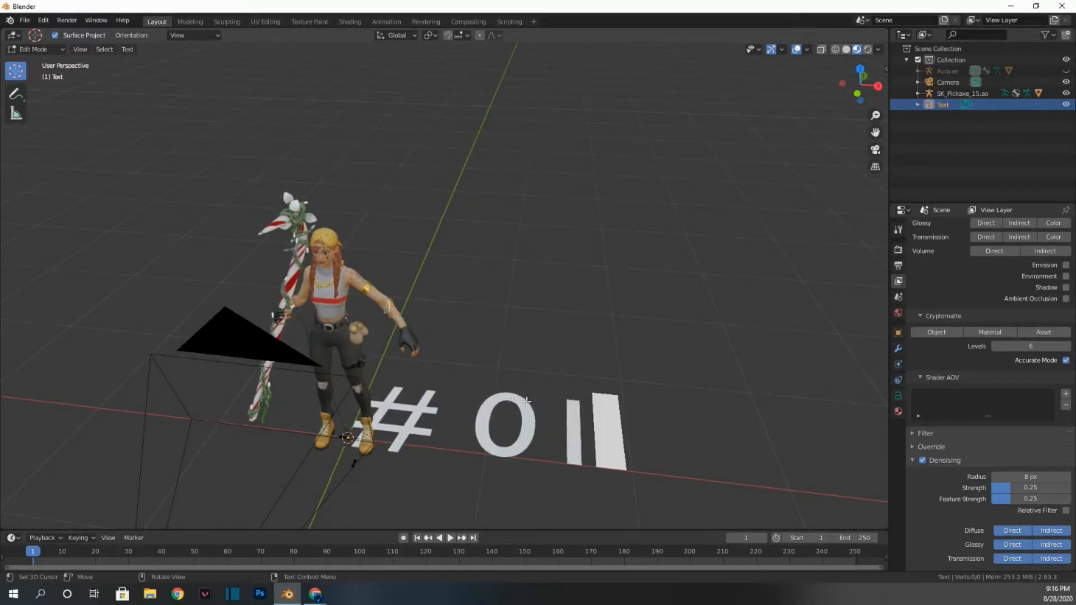
click(647, 341)
key(Tab)
Rotate the text object upright and move it along the Y axis to stand behind the character.
drag(860, 84, 753, 85)
drag(480, 392, 452, 381)
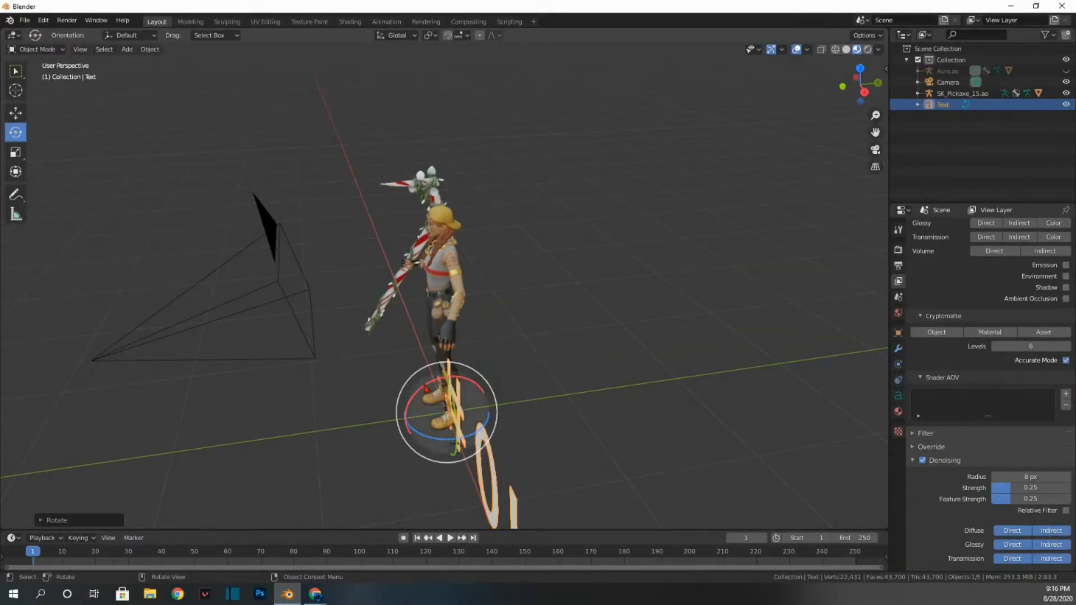
click(16, 114)
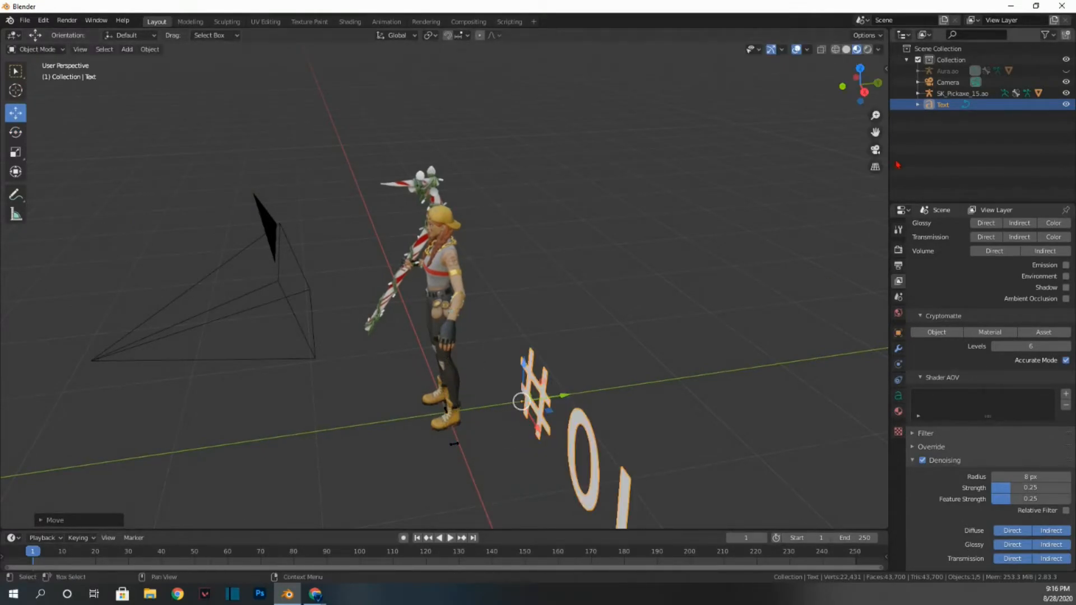
Open the font file browser for the text object's Regular font and look through the Windows Fonts folder.
drag(865, 91, 674, 377)
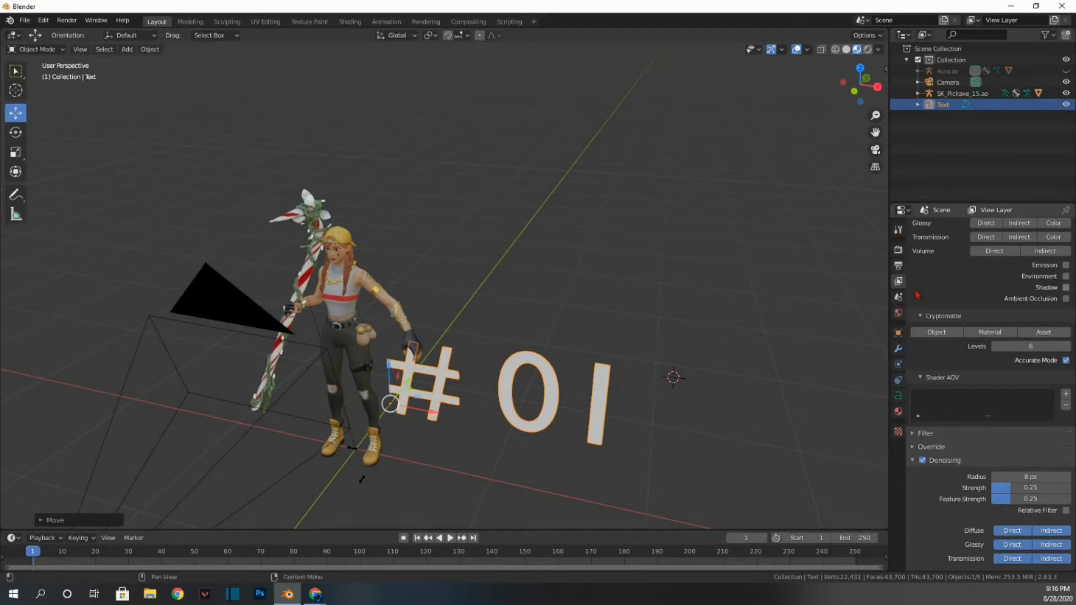
click(899, 397)
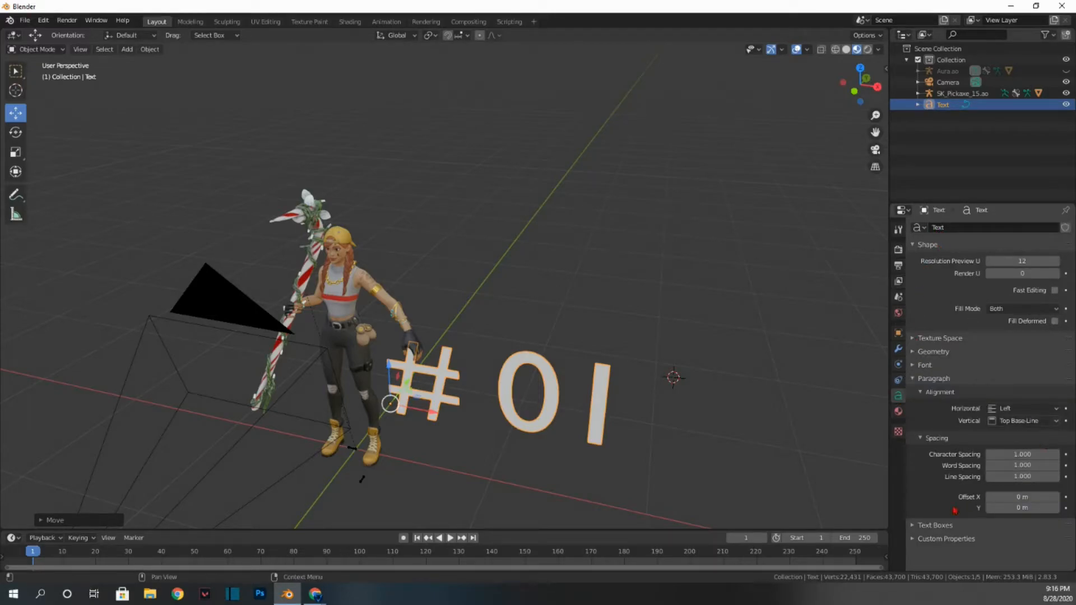
click(913, 367)
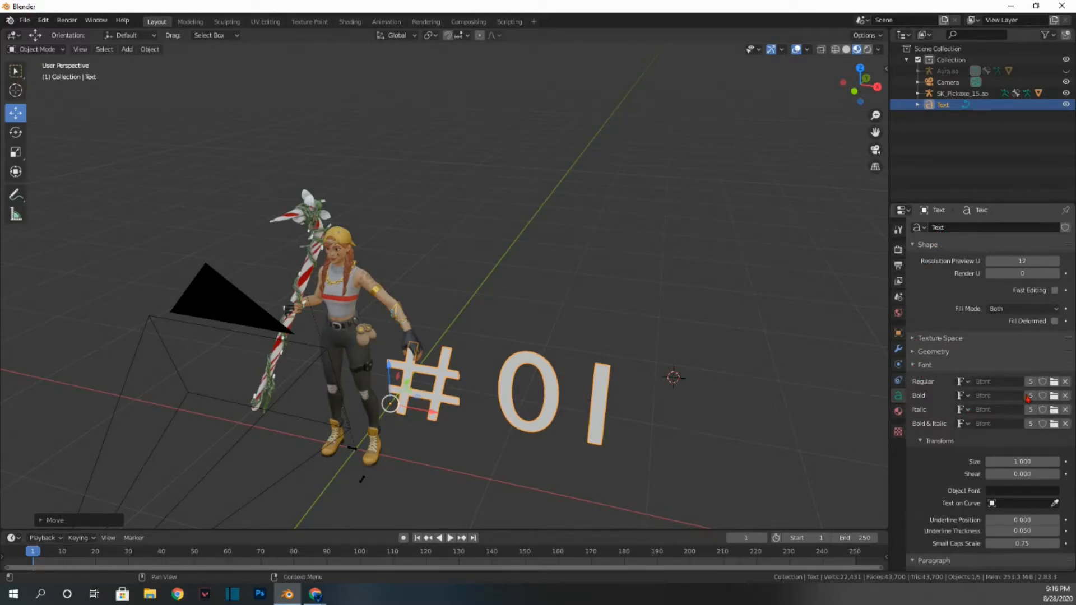
click(1053, 382)
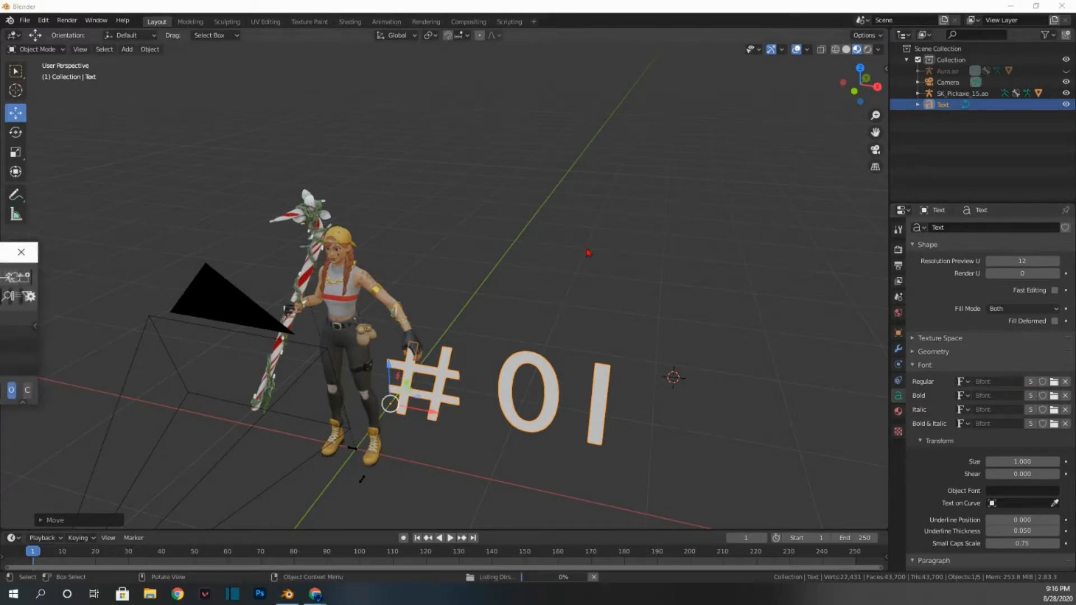
drag(505, 176, 557, 4)
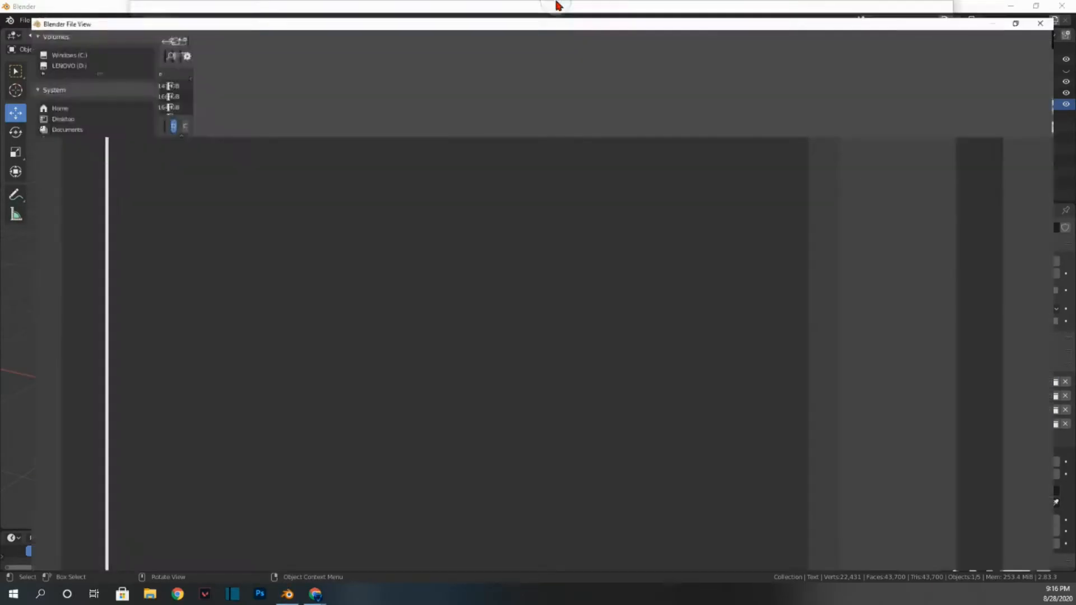
scroll(344, 307, down, 20)
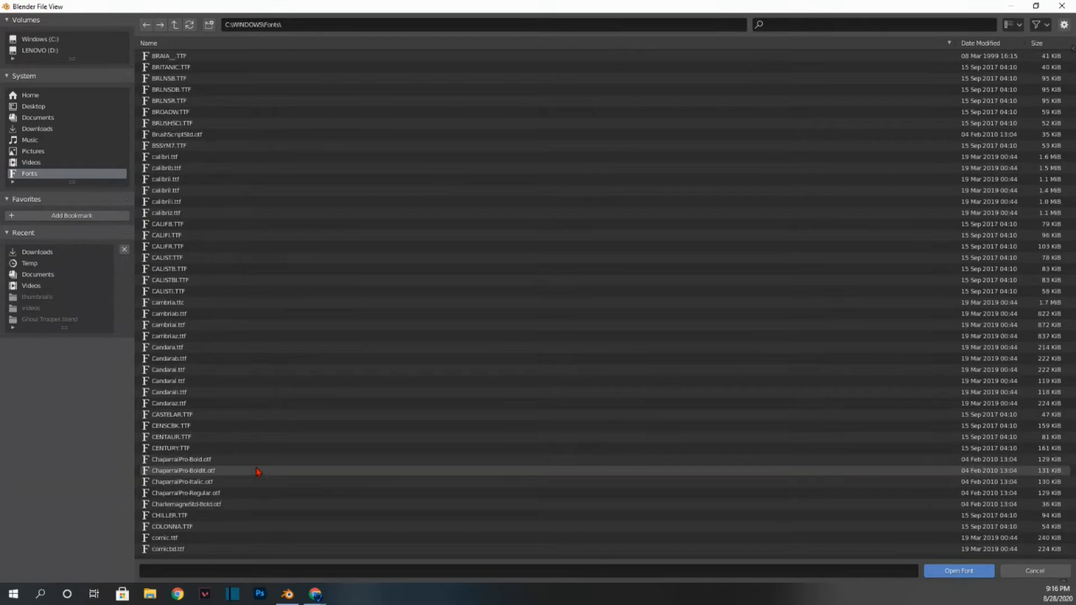
scroll(222, 303, up, 15)
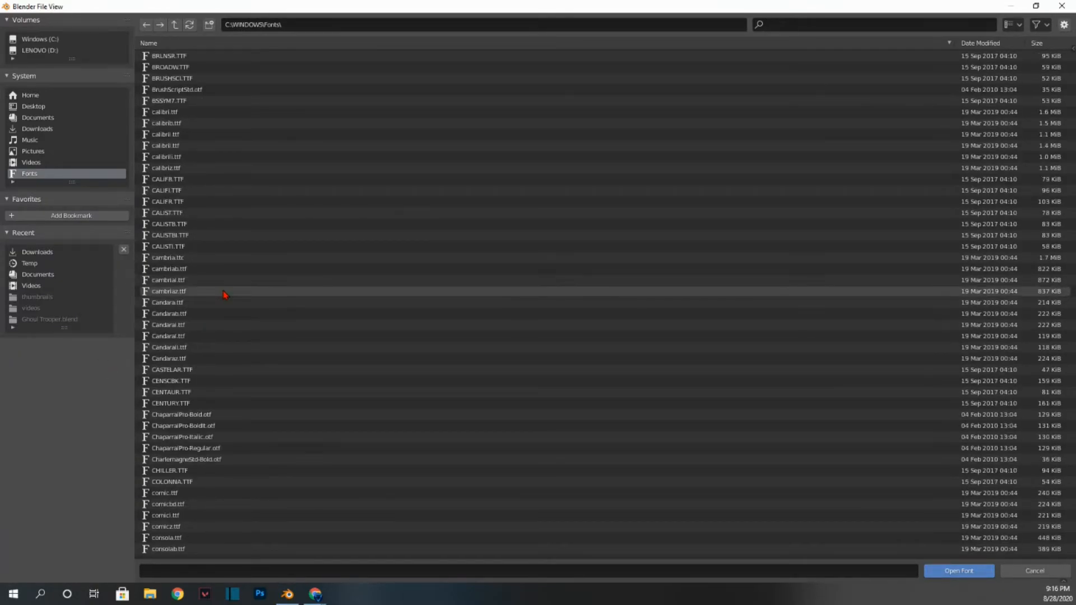
scroll(222, 303, up, 8)
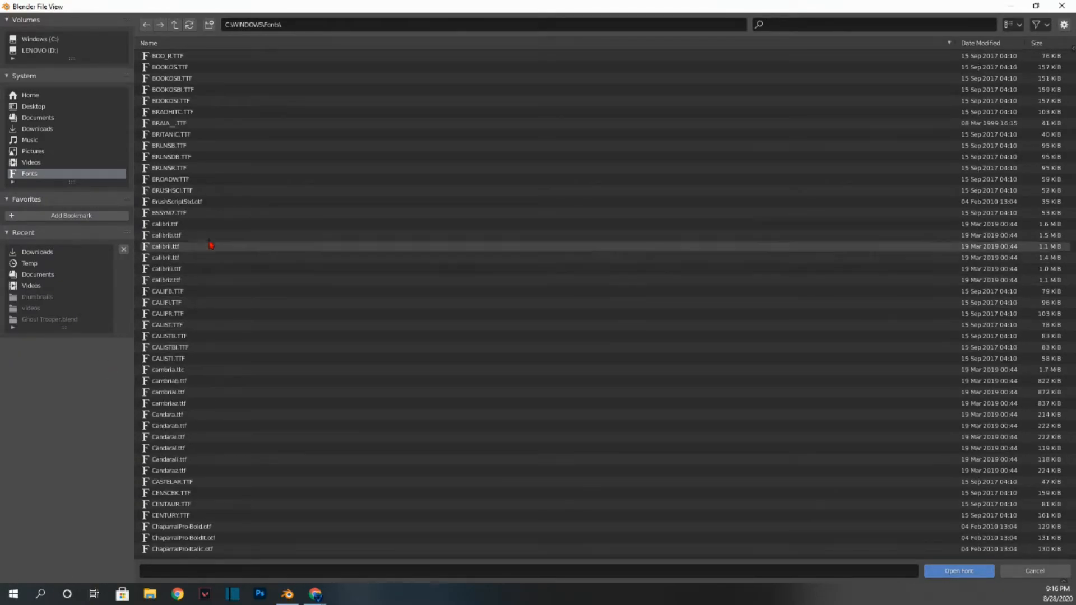
scroll(216, 210, up, 11)
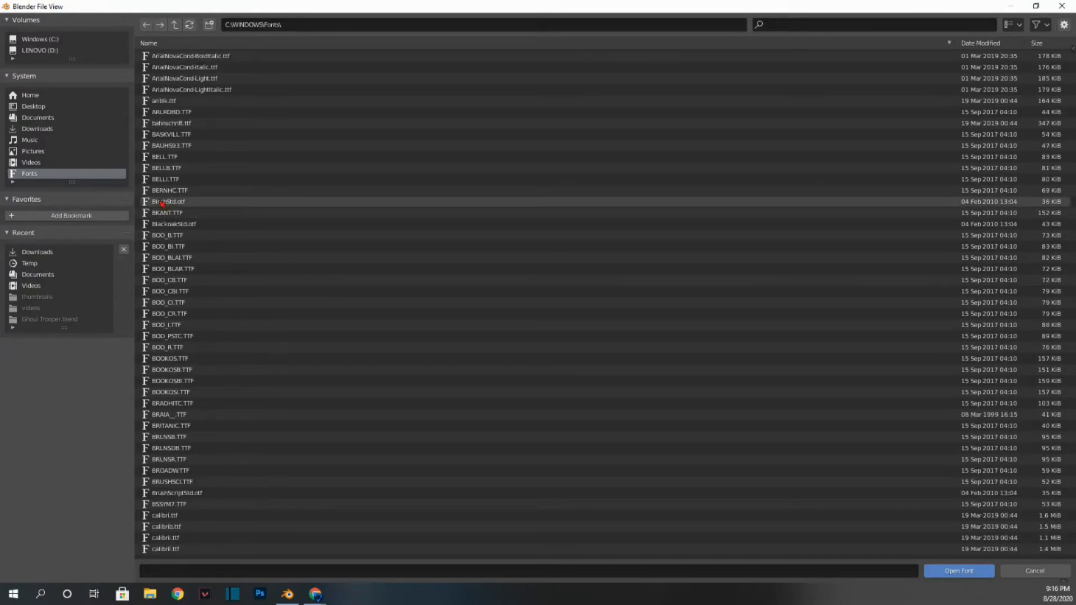
Search the Downloads folder for "bur" and load BurbankBigCondensed-Bold.otf as the text's Regular font.
click(73, 130)
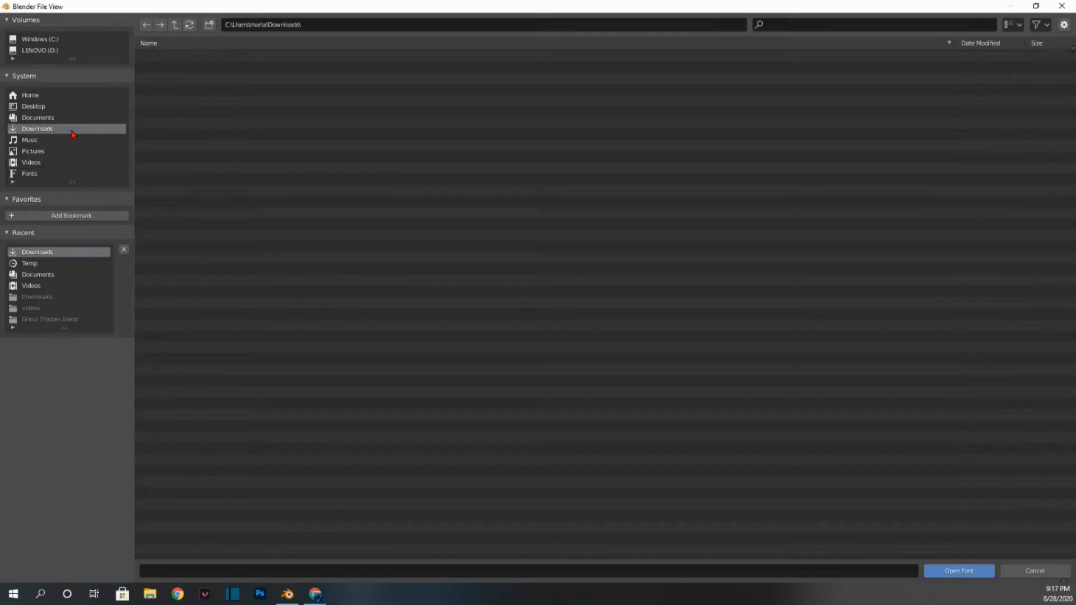
click(777, 24)
text(bur)
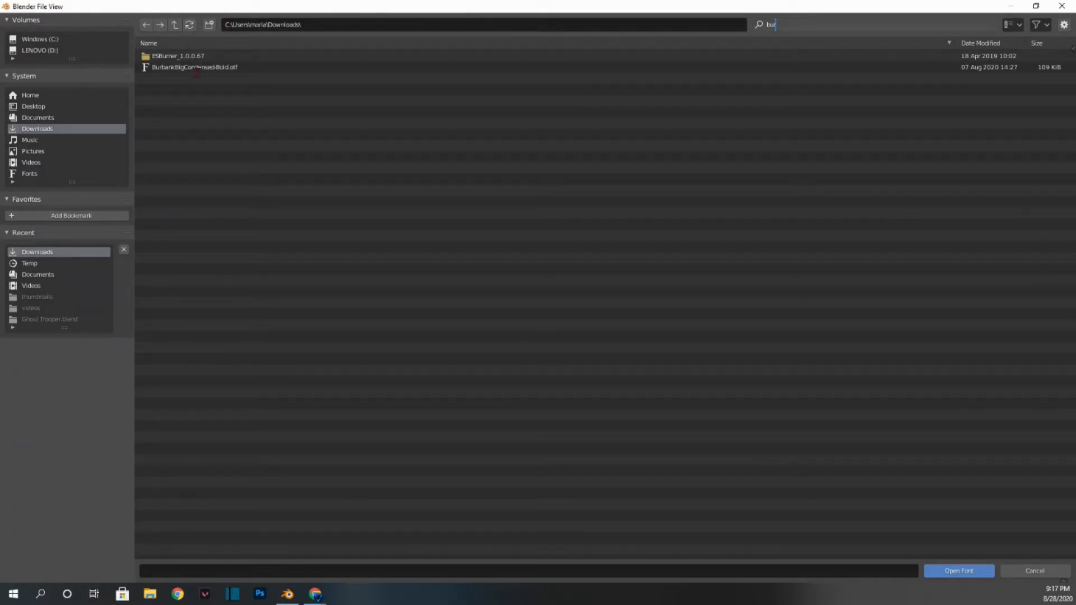
click(204, 72)
click(203, 70)
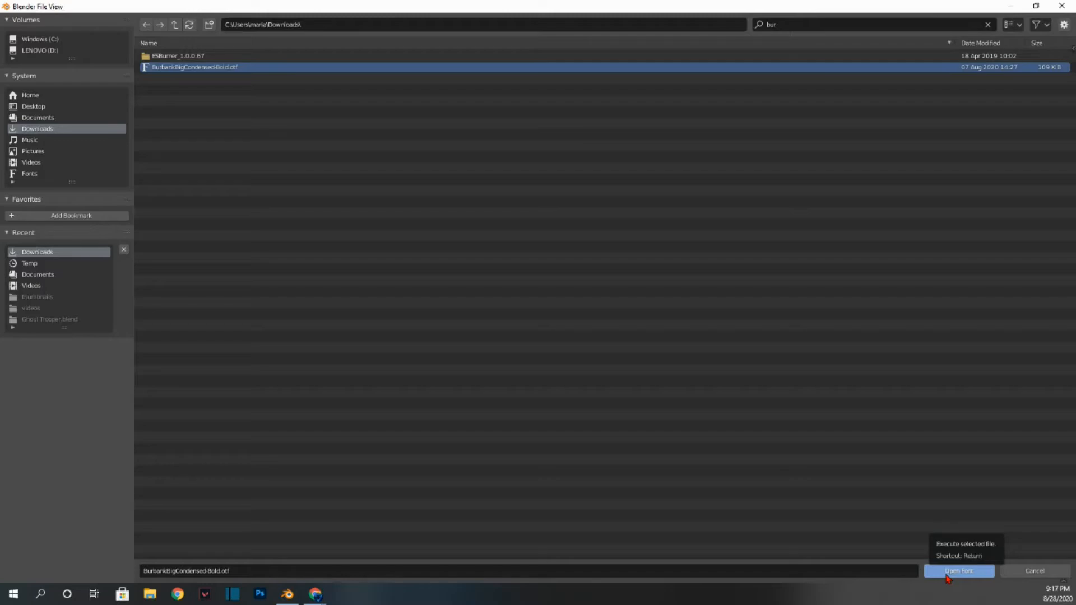
click(959, 570)
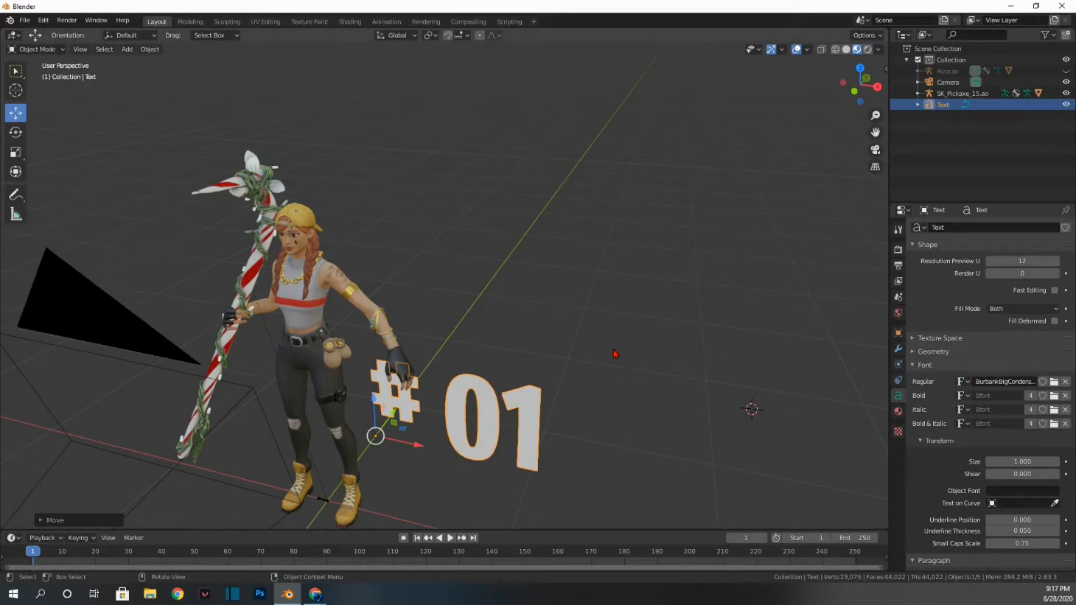
Scale up the text, move it behind the character's upper body, and check it through the camera.
key(s)
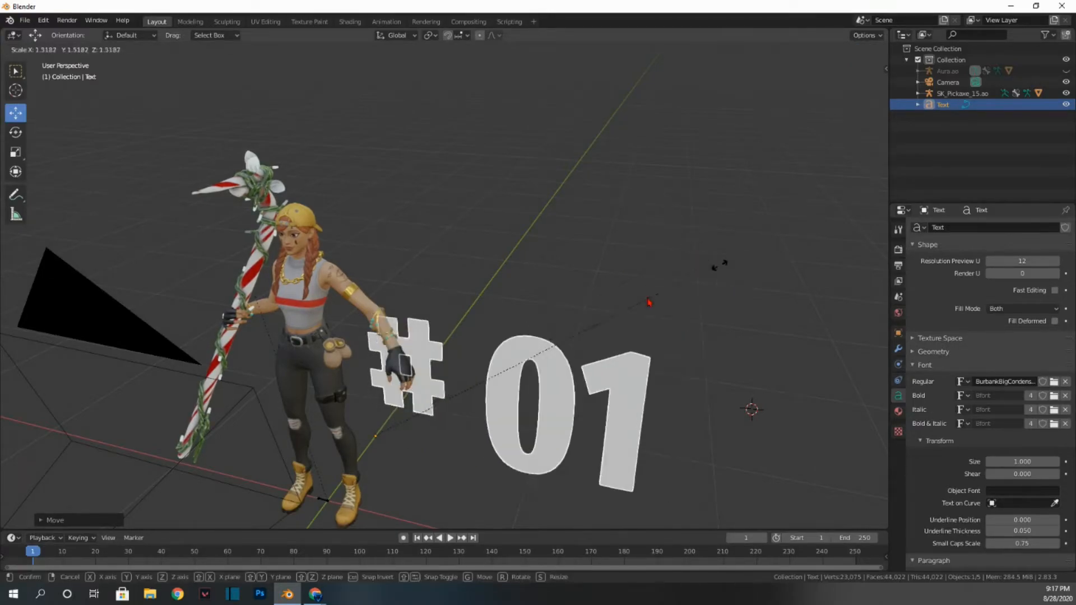
click(856, 206)
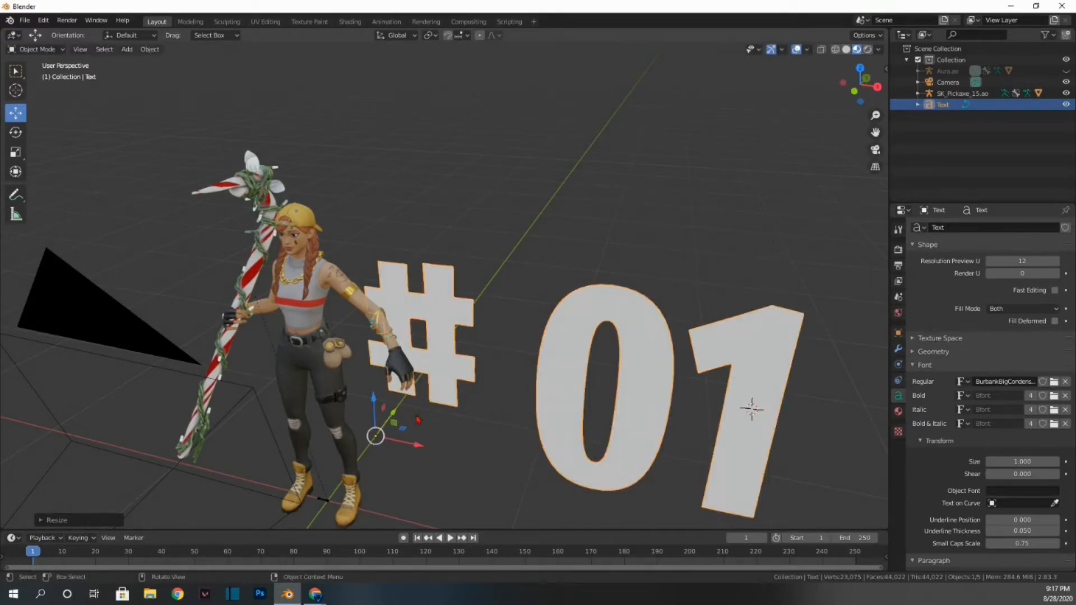
drag(415, 451, 205, 317)
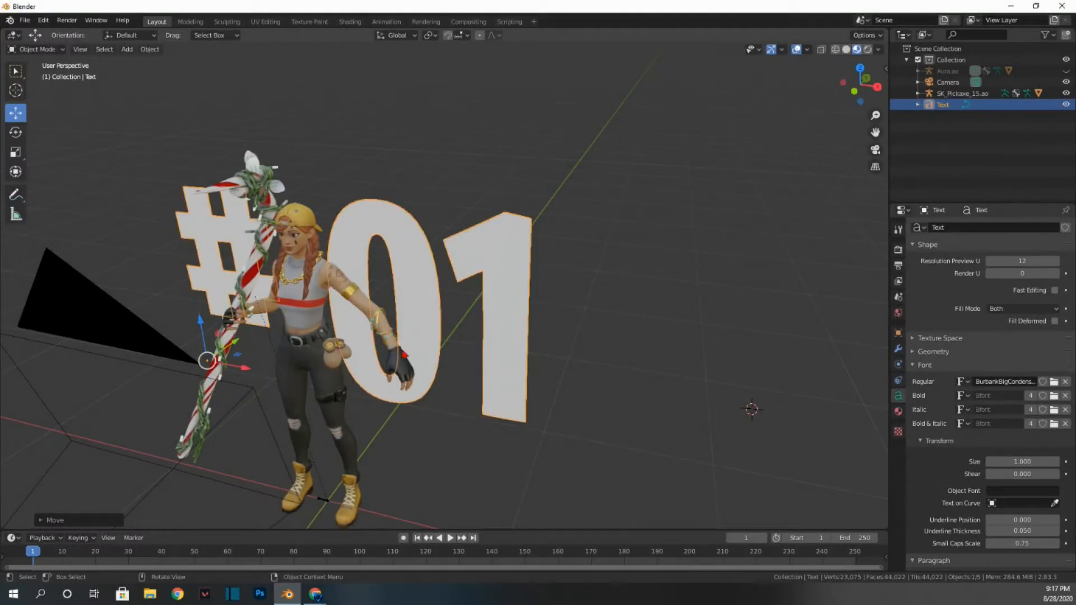
click(876, 149)
click(876, 149)
Shrink the text and reposition it behind the character so it fits inside the camera frame.
key(s)
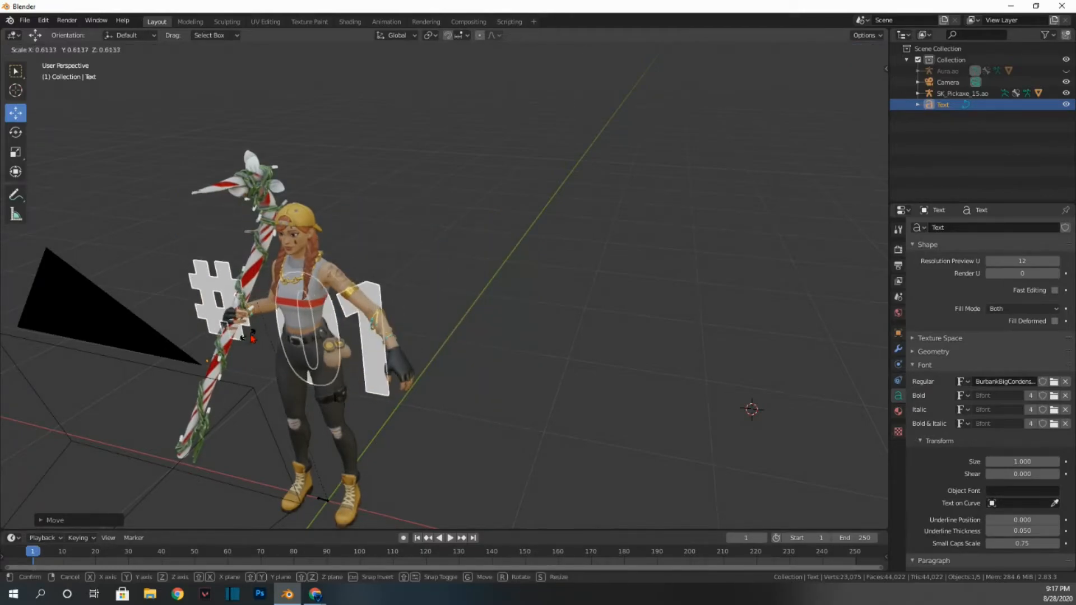
click(256, 335)
key(g)
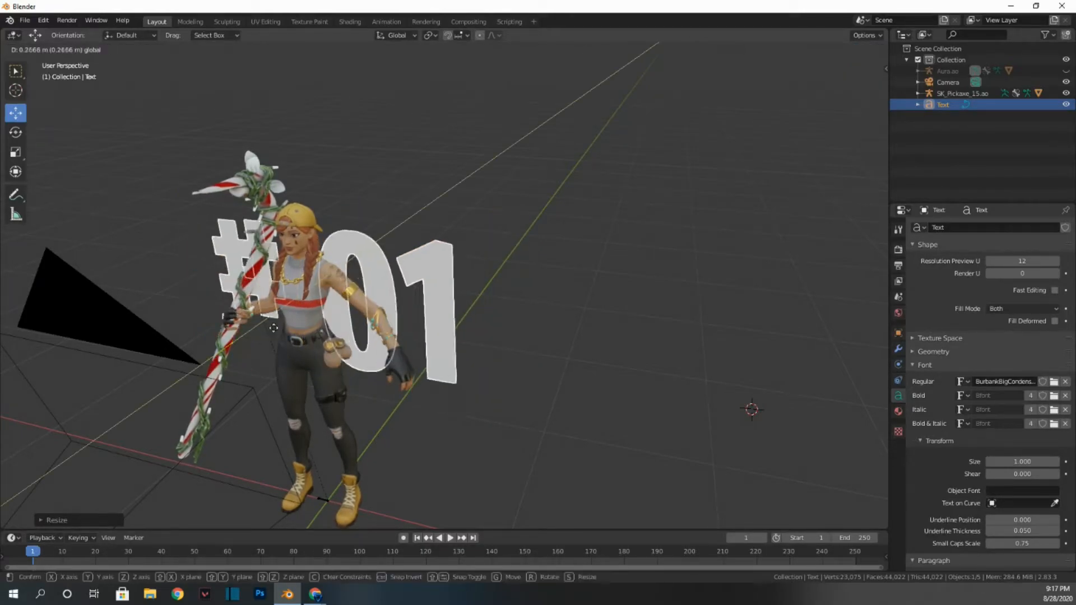
click(303, 341)
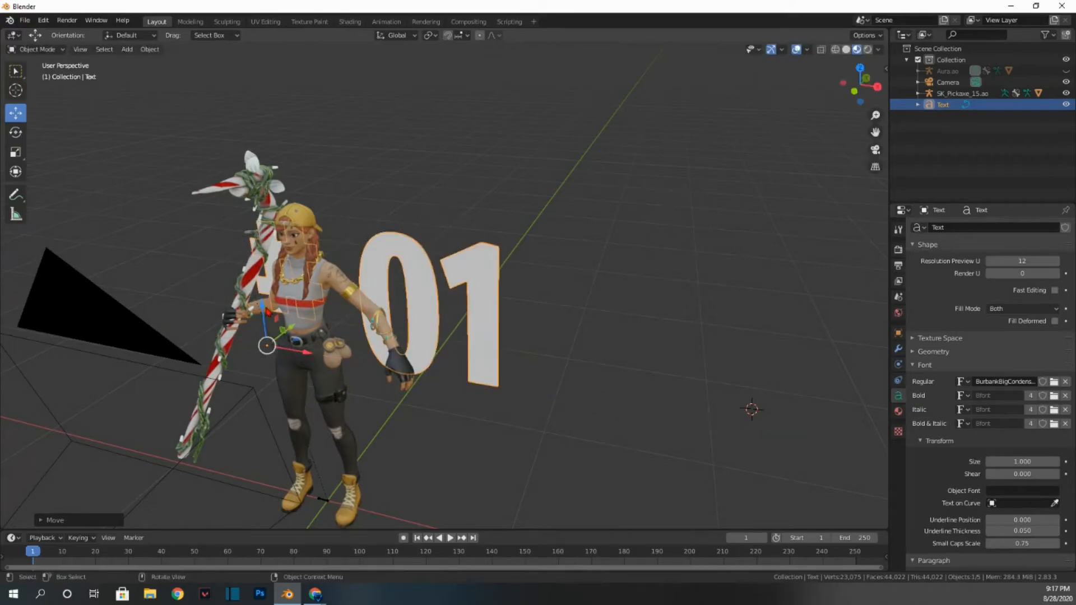
click(876, 150)
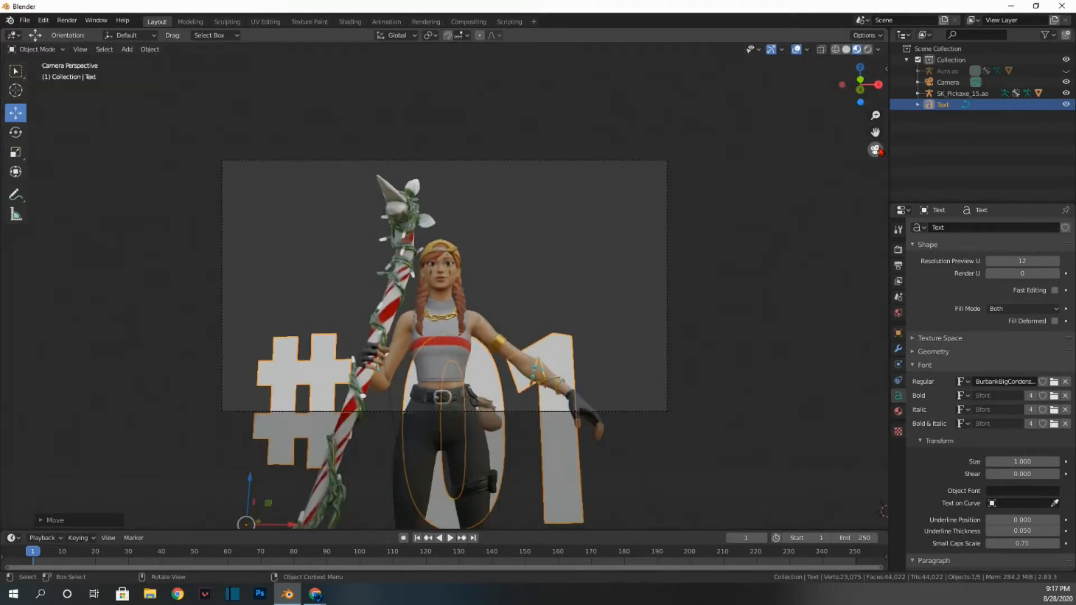
drag(250, 486, 342, 390)
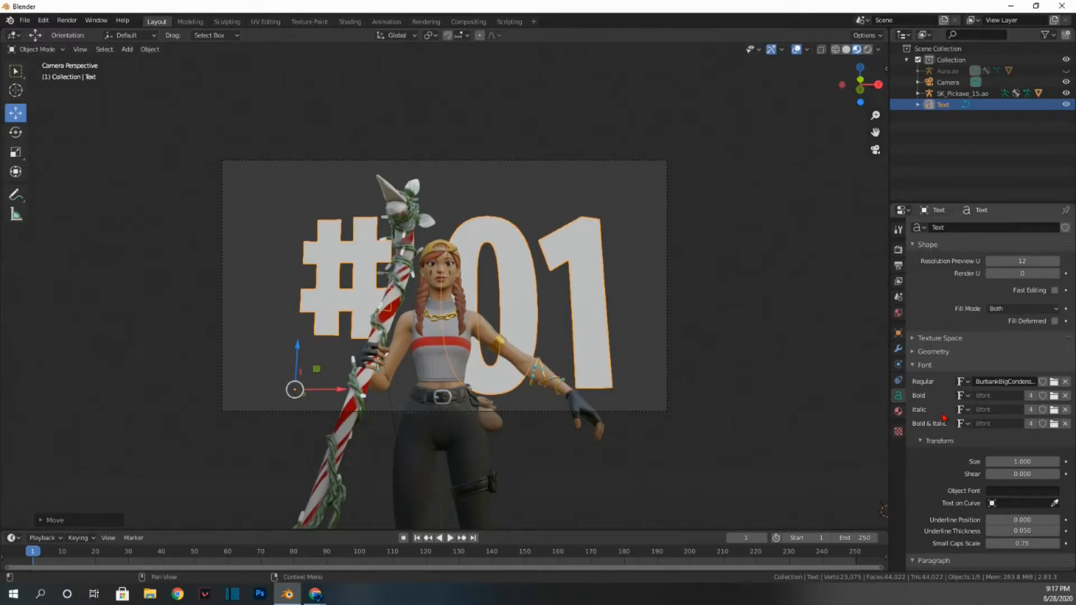
Give the text thickness by setting its geometry Extrude value to 0.04 m.
click(913, 351)
scroll(953, 358, down, 1)
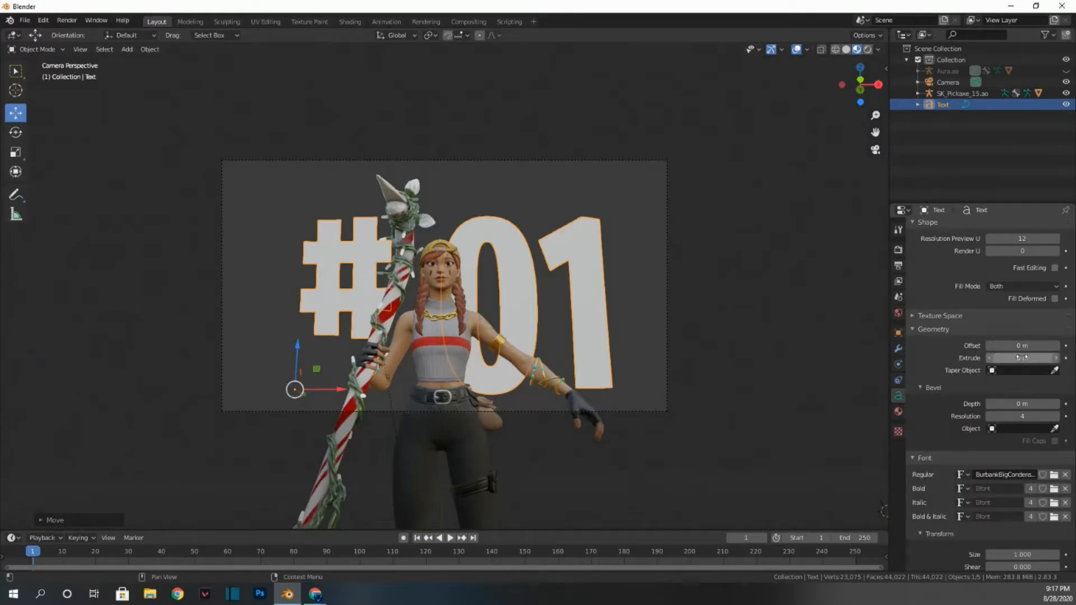
click(1057, 359)
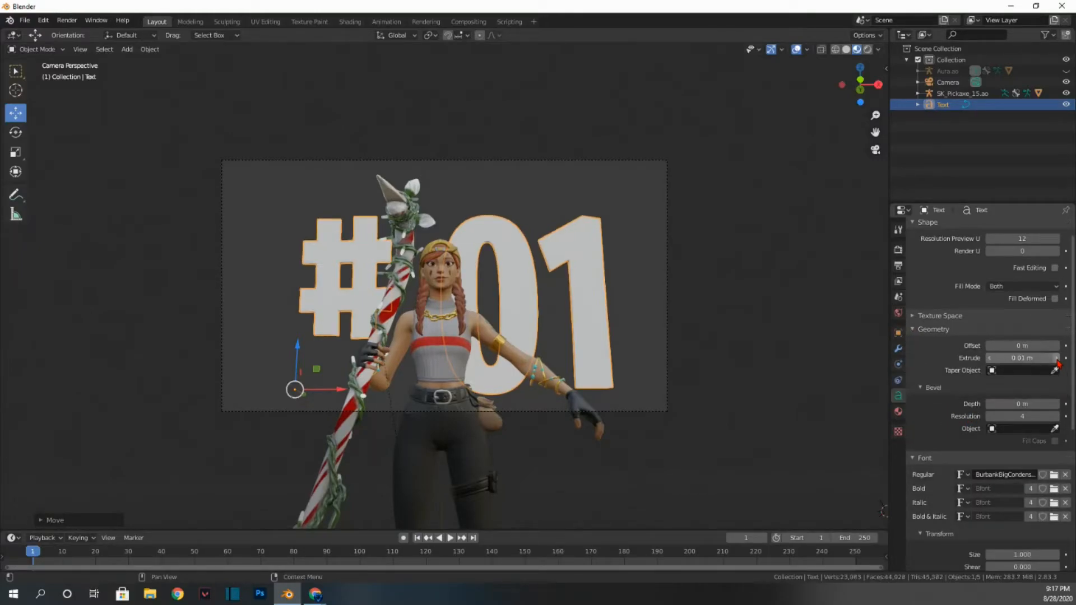
click(1057, 358)
click(1056, 358)
click(1057, 358)
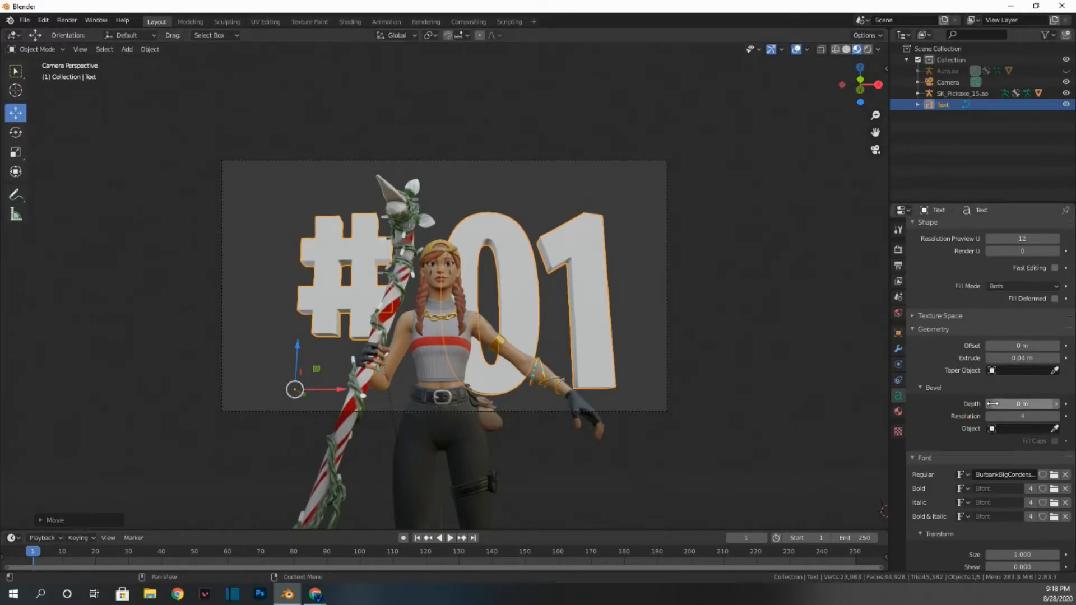
Round the text's edges with a bevel depth of 0.01 m, trying 0.02 m for comparison.
click(1056, 405)
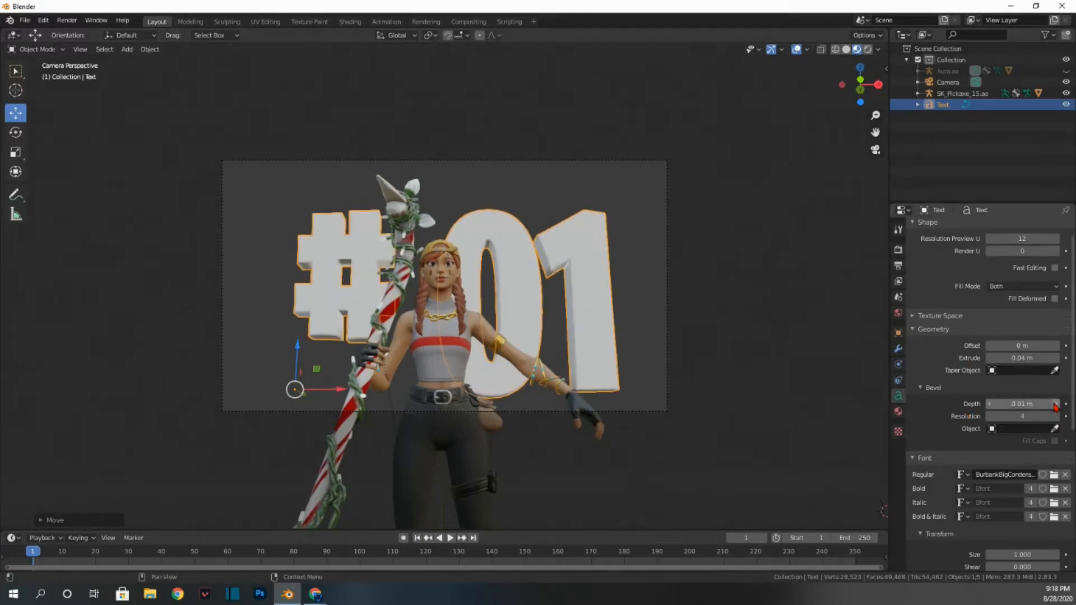
click(1054, 403)
click(1067, 408)
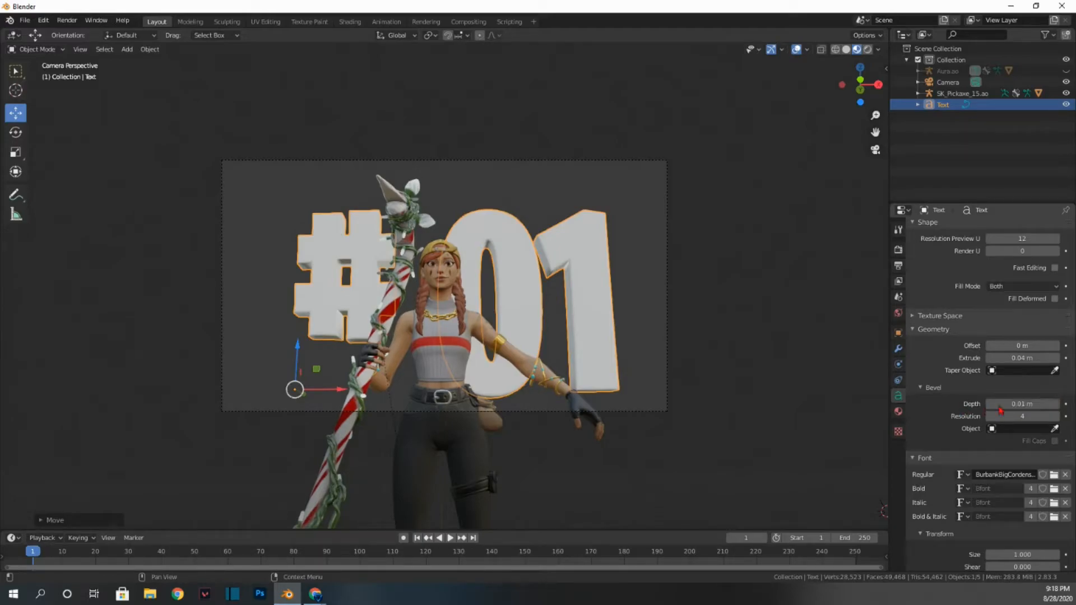
click(1056, 408)
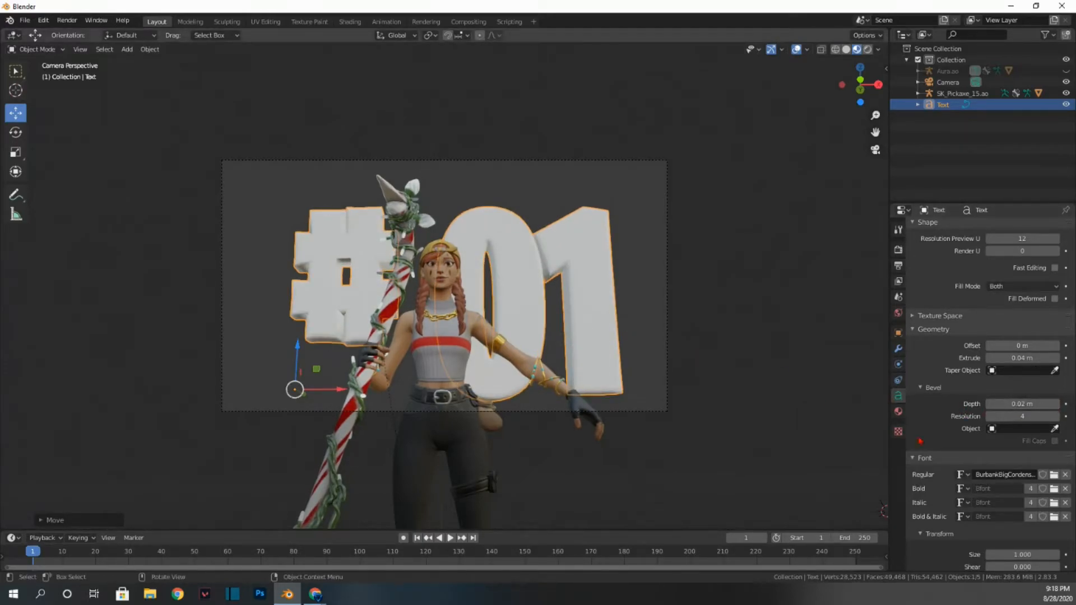
click(991, 405)
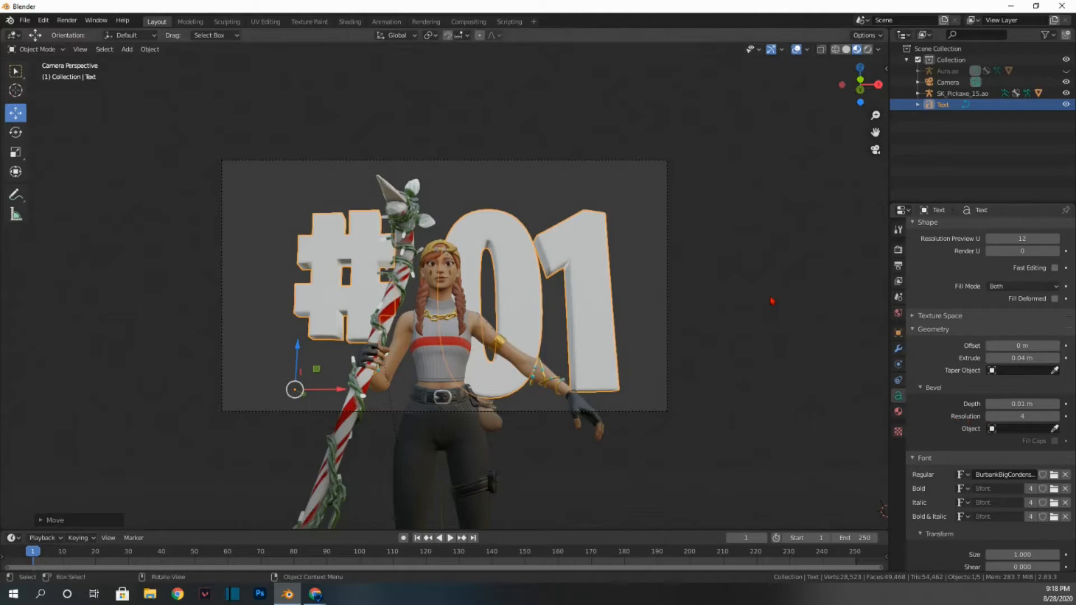
Leave camera view, add a new material to the text, and set its base color to red.
click(882, 154)
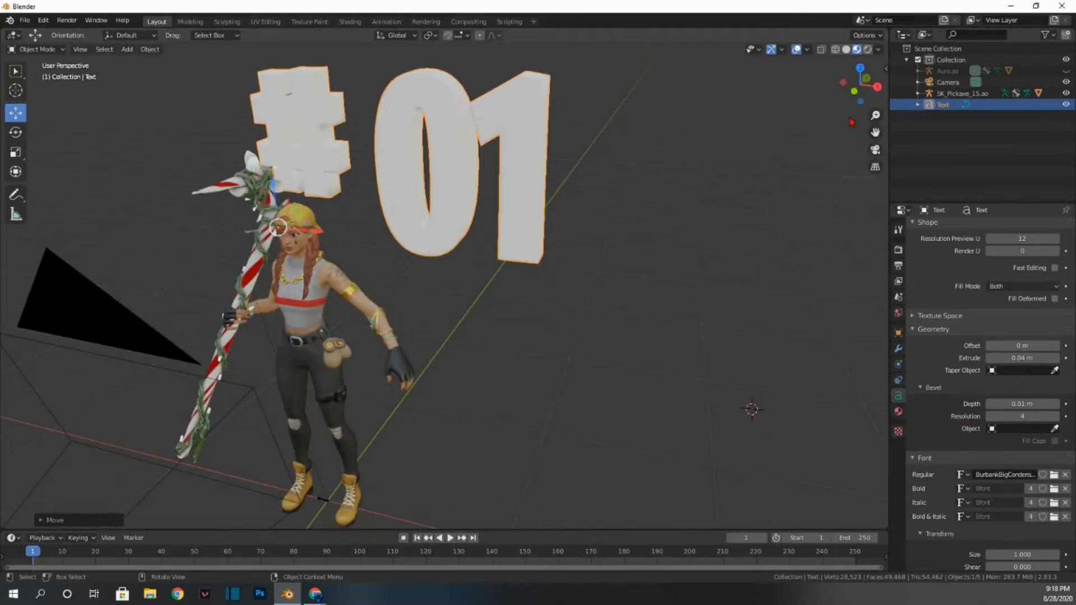
drag(853, 86, 389, 98)
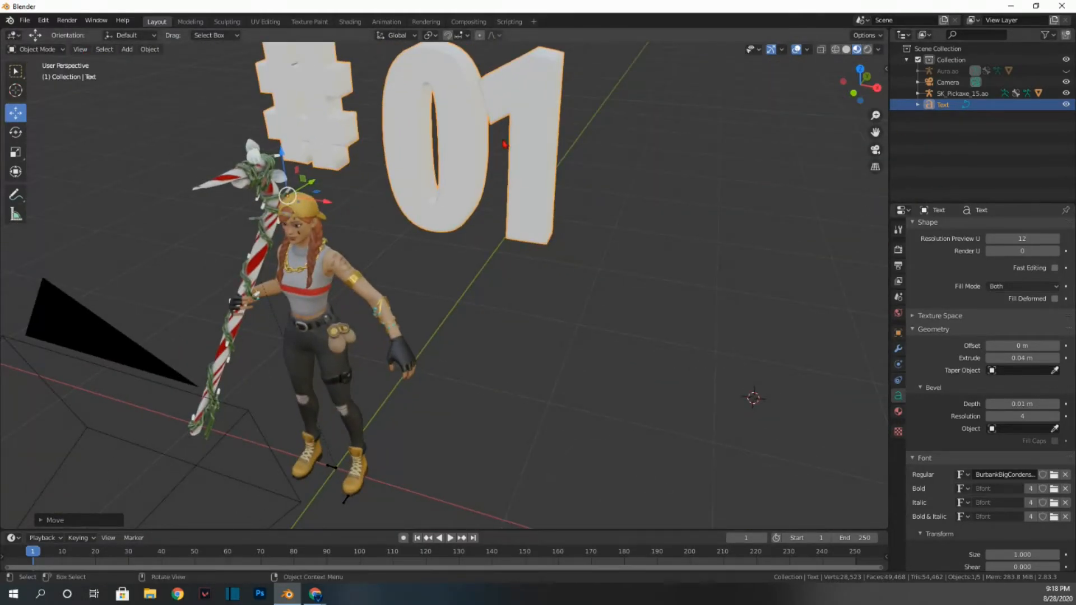
click(899, 414)
click(964, 268)
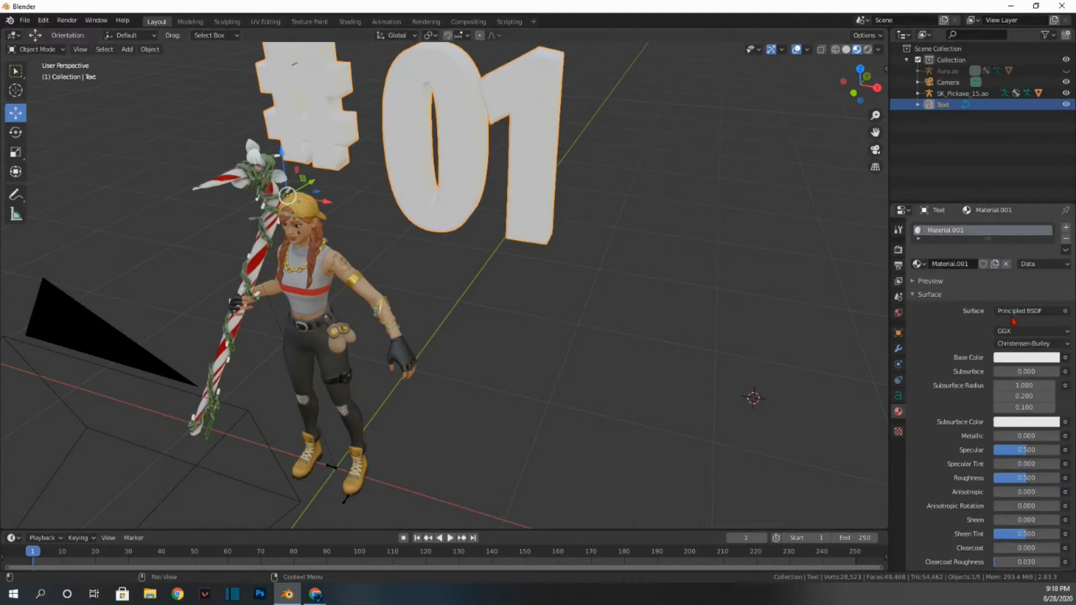
click(1026, 358)
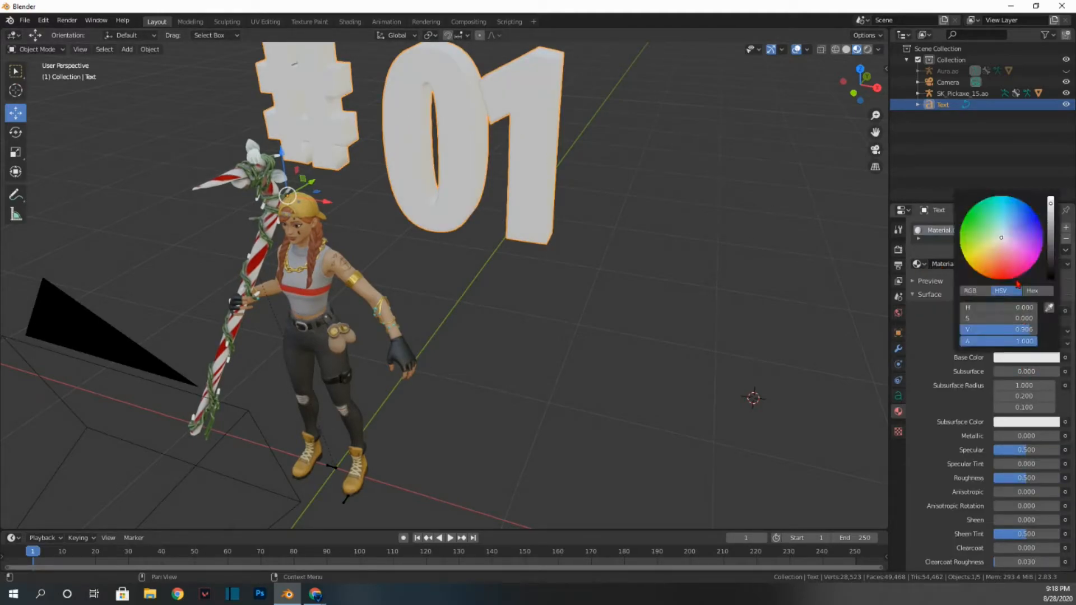
drag(1003, 242, 1005, 290)
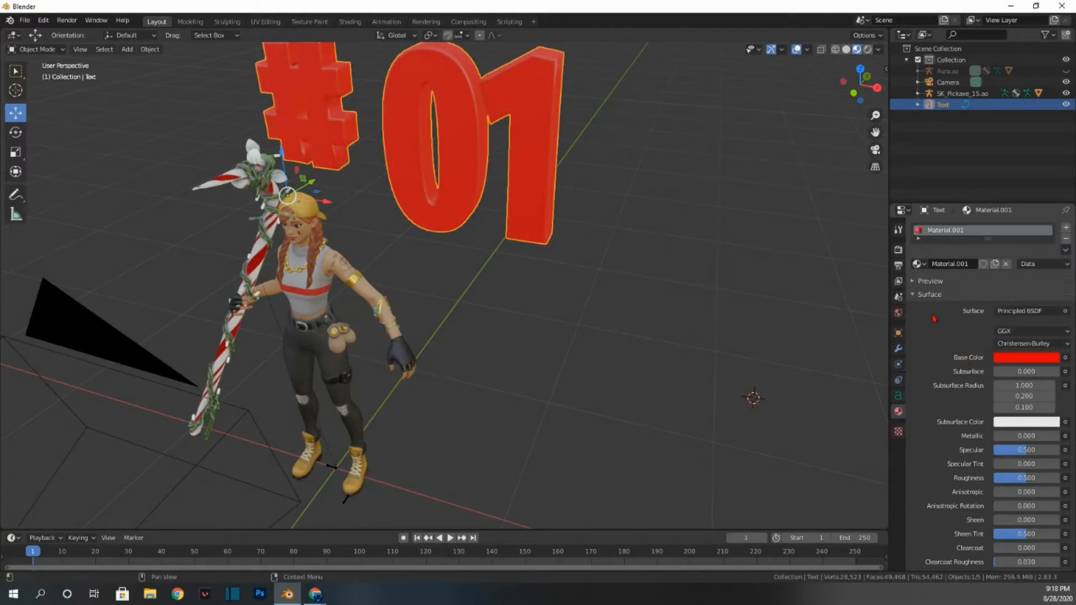
Preview the red text behind the character through the camera in rendered shading.
click(876, 149)
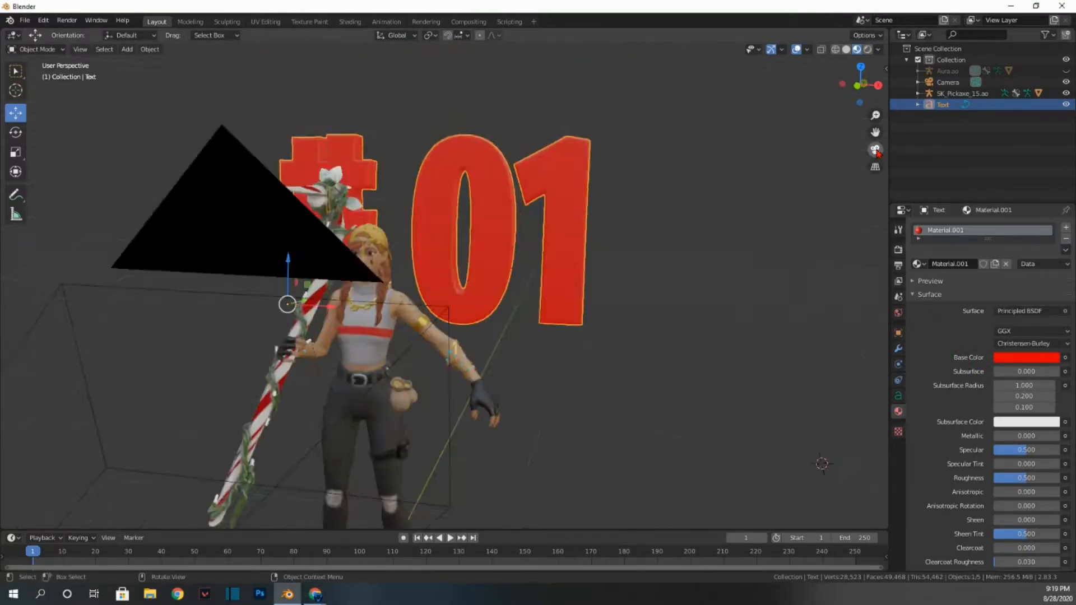
click(868, 49)
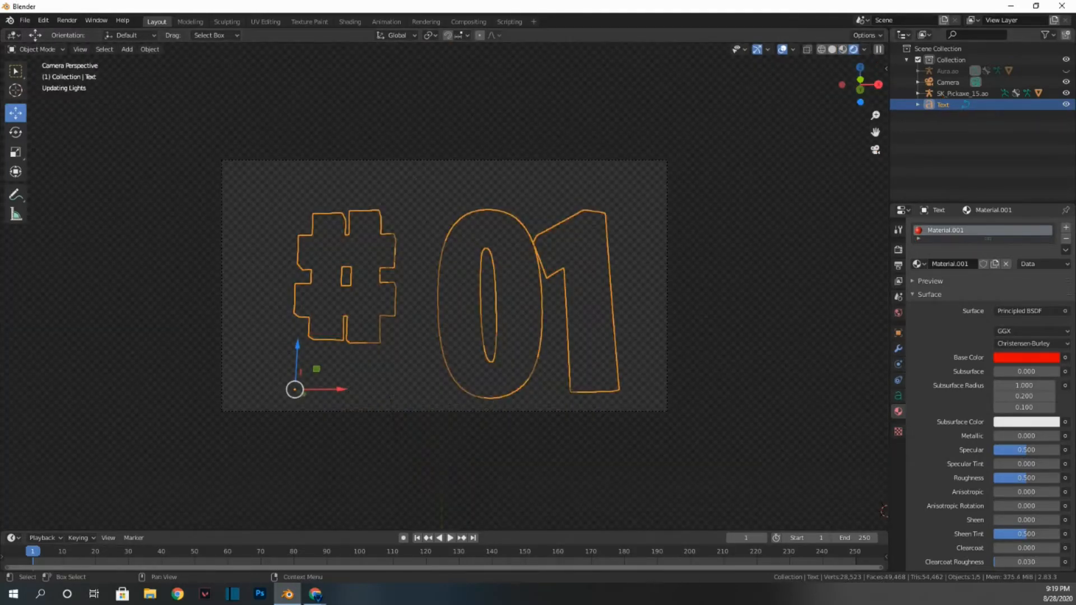
Toggle the text's visibility off and on to compare the rendered preview, and switch the viewport to Material Preview shading.
click(1066, 105)
click(1066, 104)
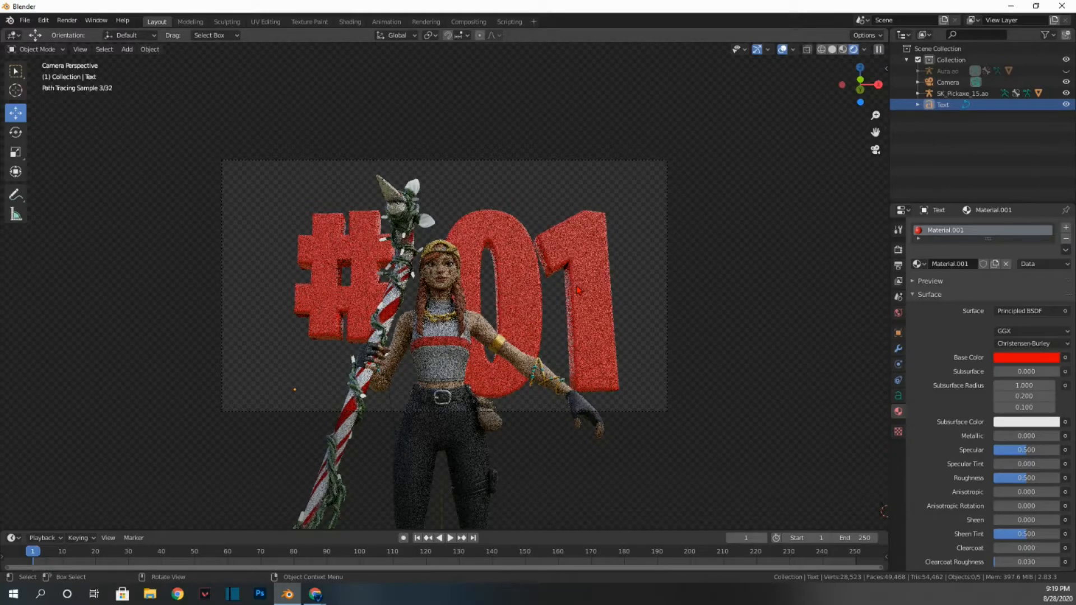
click(843, 49)
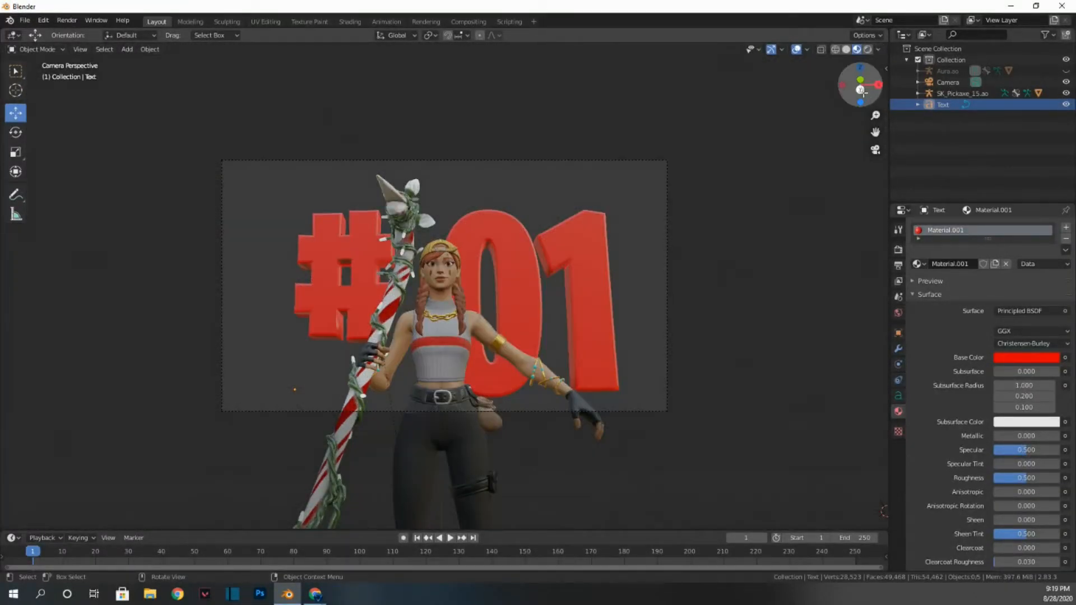
Add an area light to the scene and scale it up to well beyond the character's width.
drag(863, 87, 80, 149)
scroll(788, 163, down, 6)
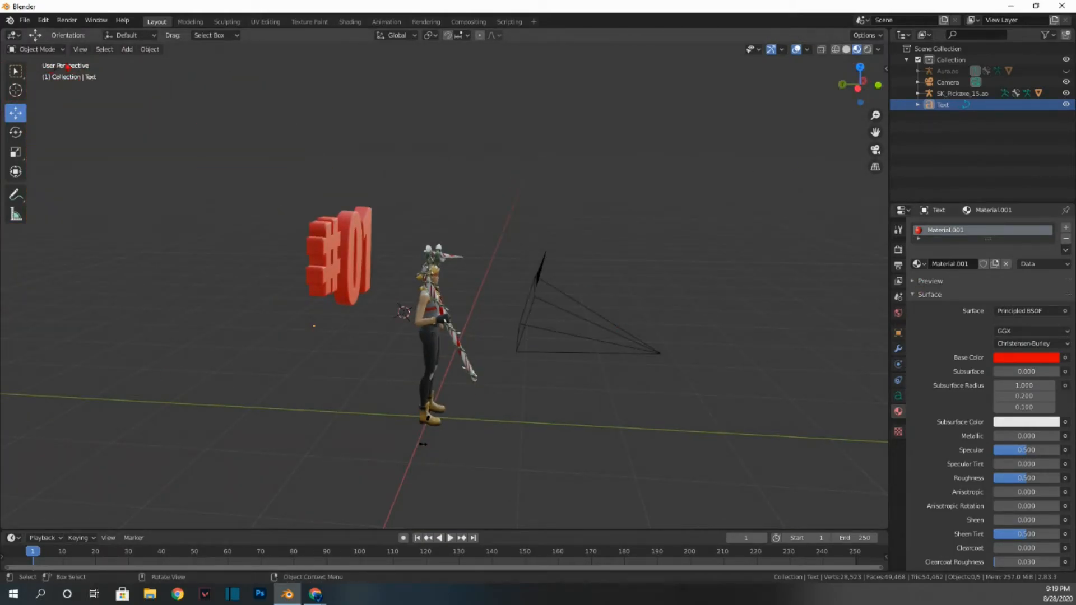
click(127, 49)
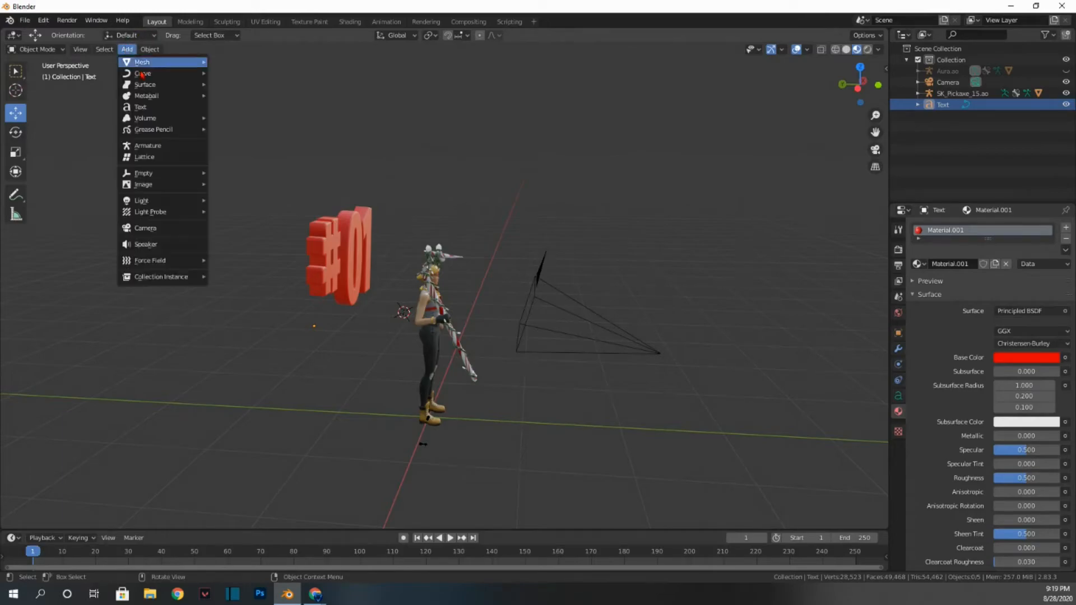
mouse_move(172, 205)
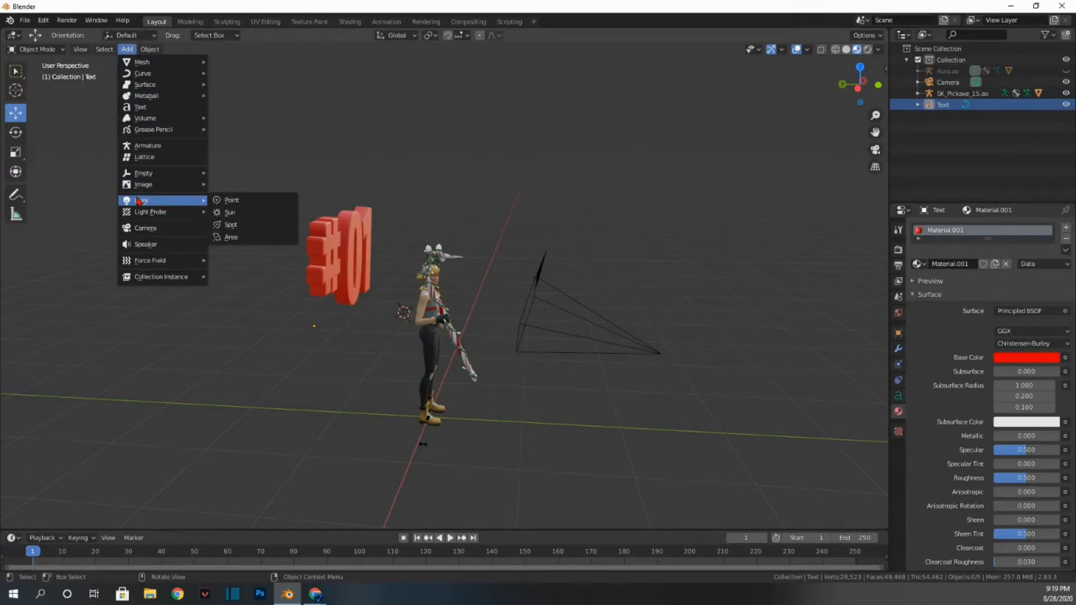
click(232, 237)
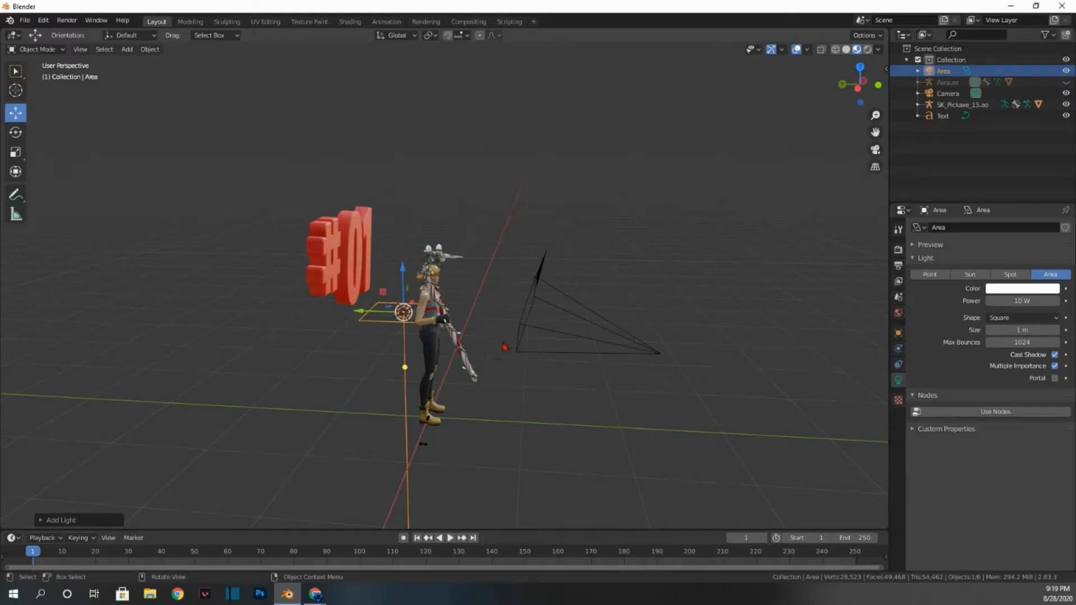
key(s)
click(712, 352)
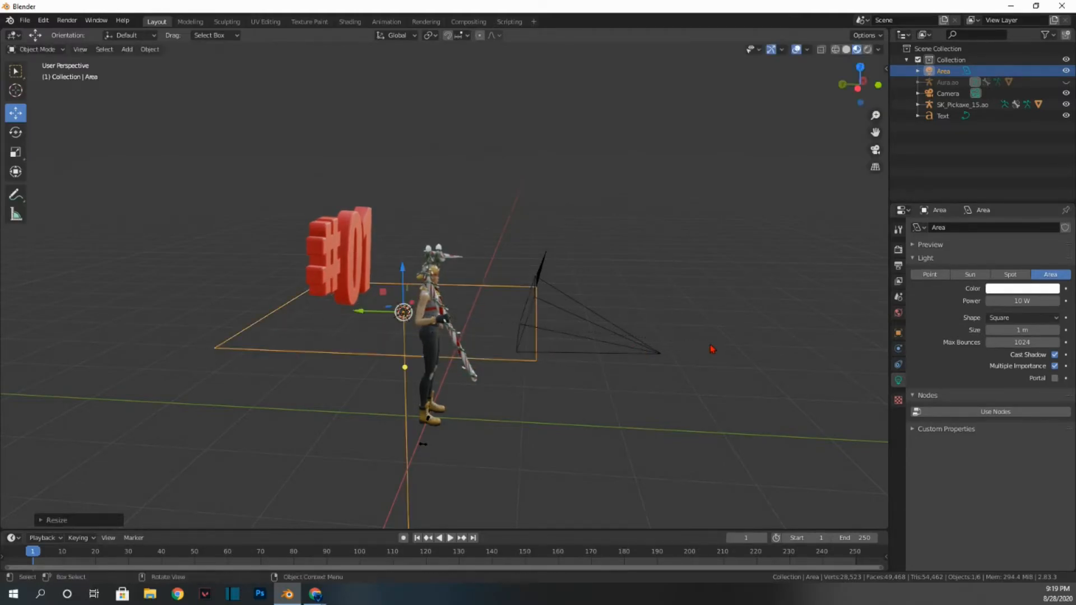
Move the area light along the depth axis so that it sits just behind the character.
drag(859, 85, 742, 235)
drag(700, 321, 502, 323)
drag(859, 85, 851, 99)
drag(583, 377, 535, 375)
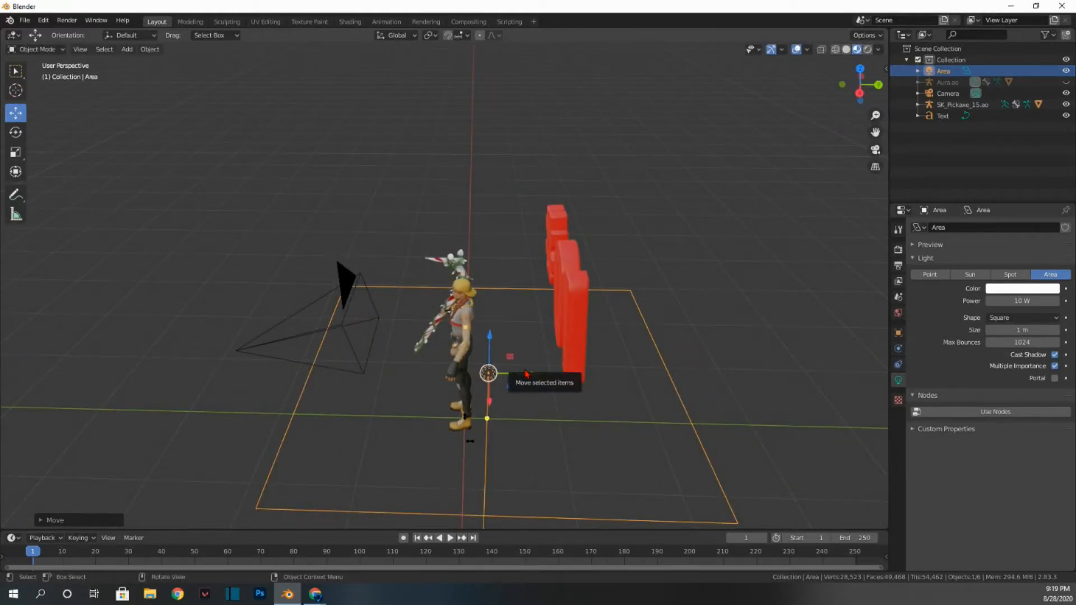
Rotate the area light nearly upright to face the character's back, and shift it about 0.22 m toward the text.
click(15, 133)
drag(511, 349, 591, 427)
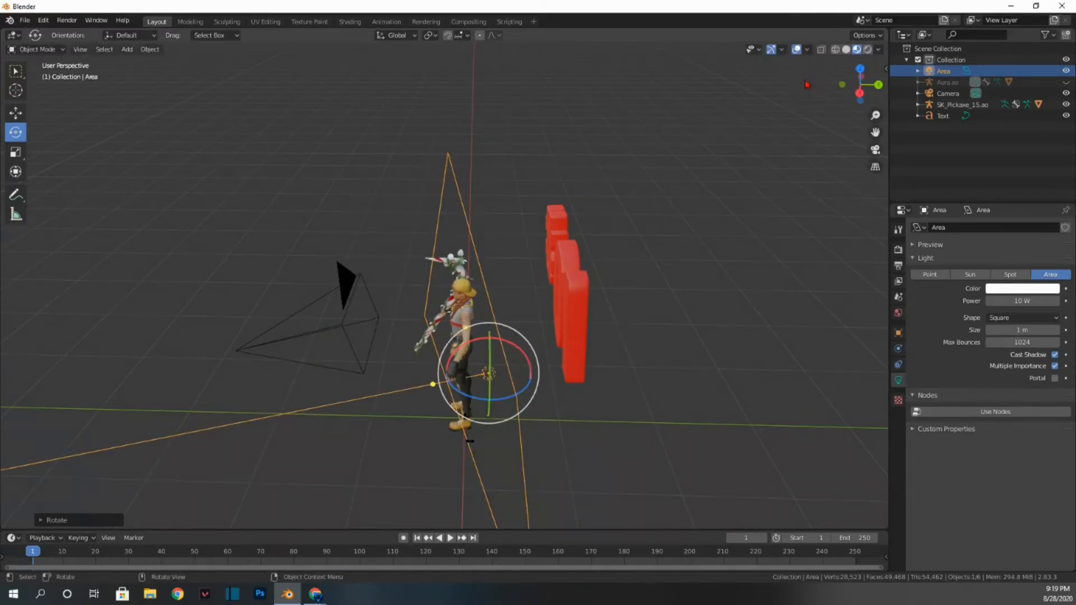
drag(859, 81, 846, 104)
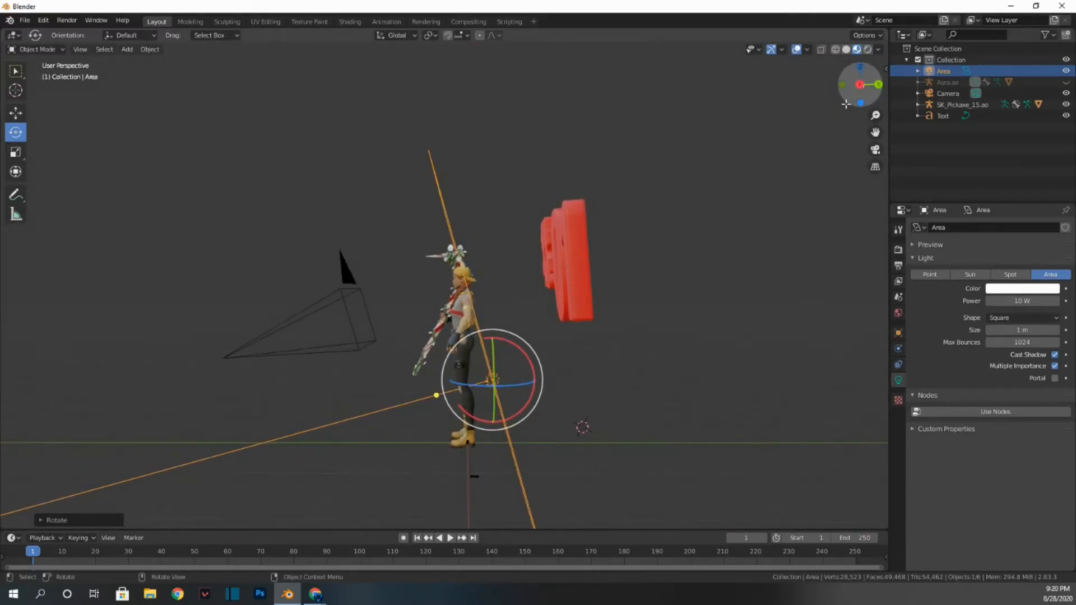
click(16, 113)
drag(536, 381, 562, 385)
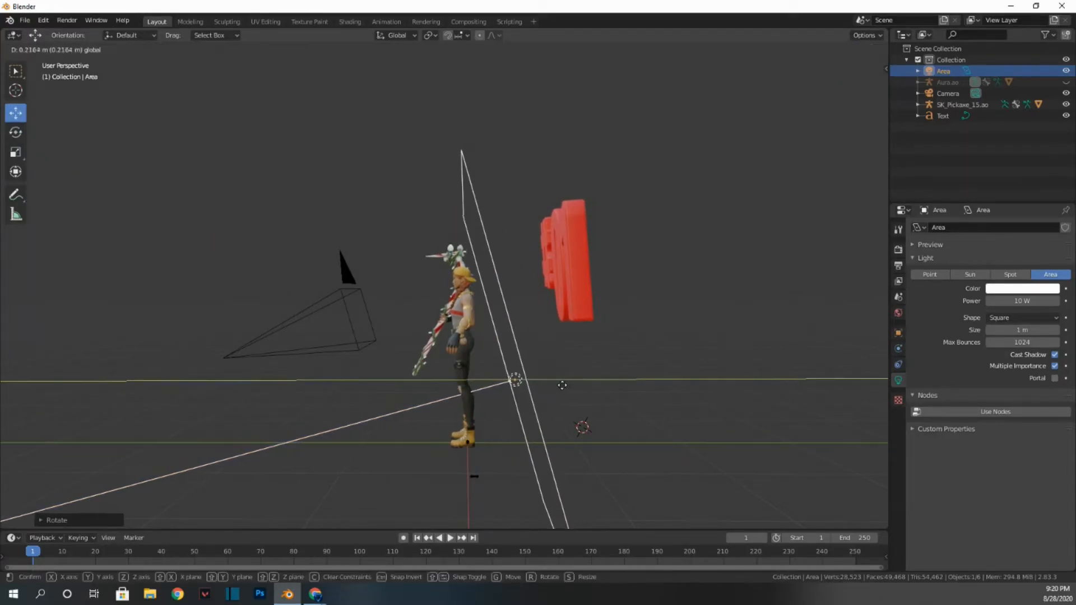
click(562, 385)
Add a point light and position it just above the "#01" text behind the character.
drag(872, 101, 864, 93)
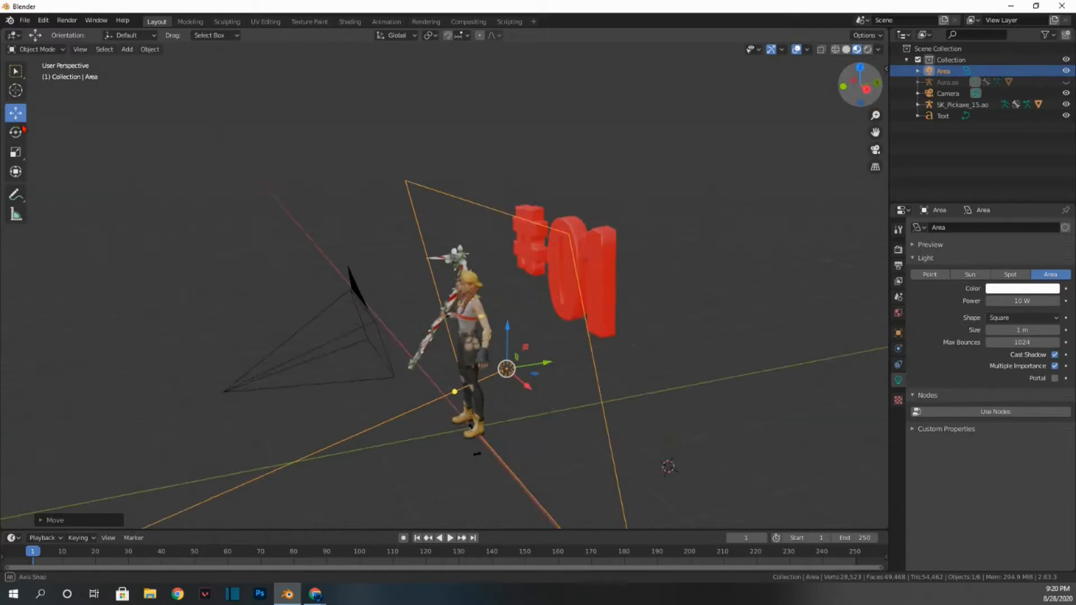
click(128, 50)
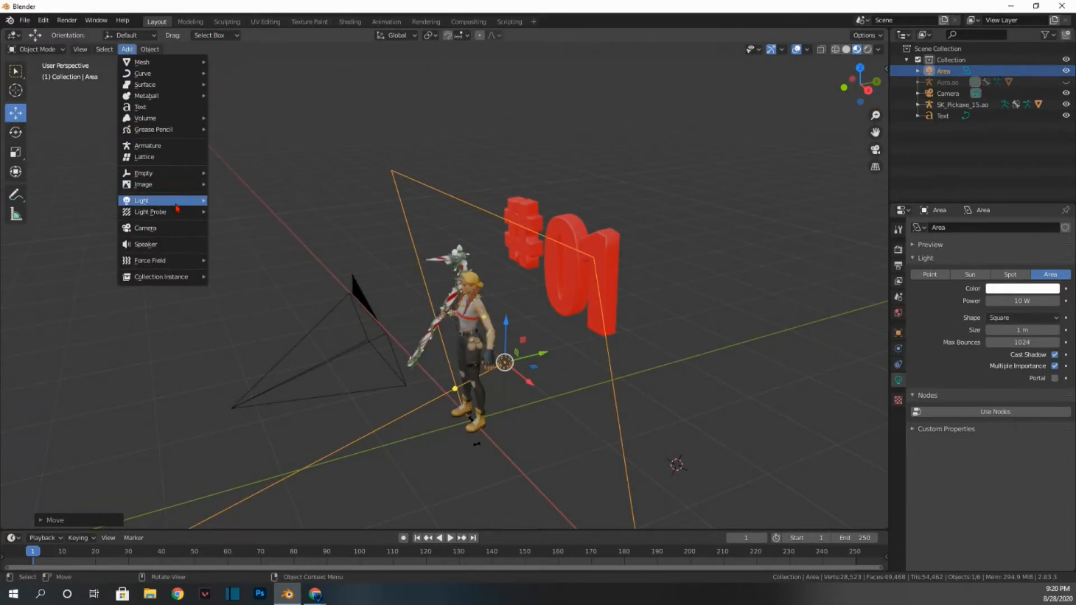
mouse_move(177, 209)
click(227, 200)
scroll(659, 364, down, 2)
drag(862, 85, 648, 306)
drag(561, 372, 565, 279)
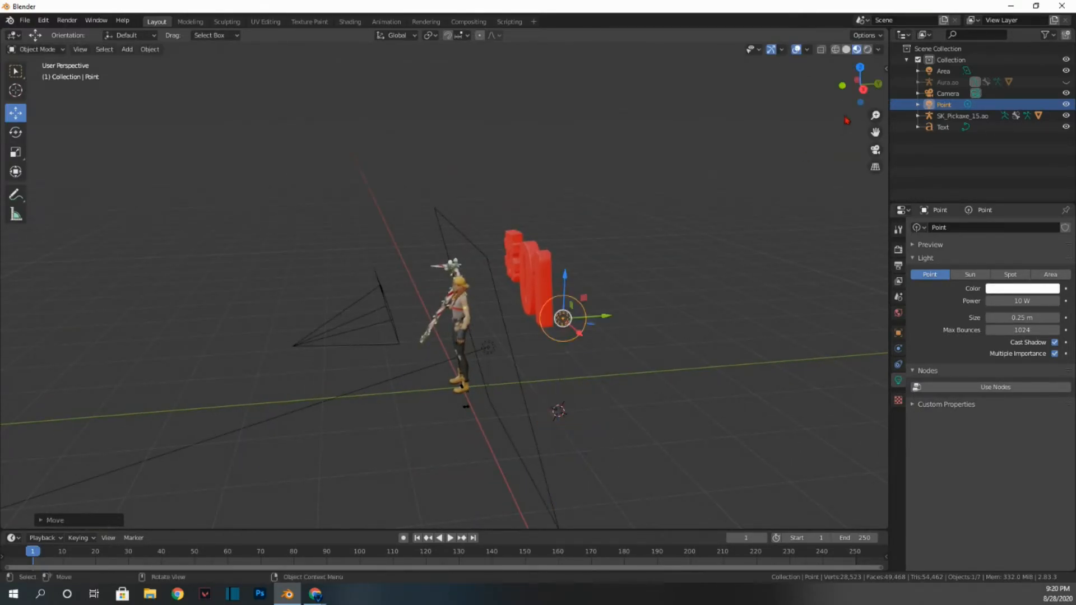
drag(863, 87, 75, 126)
drag(665, 280, 530, 260)
drag(486, 210, 488, 162)
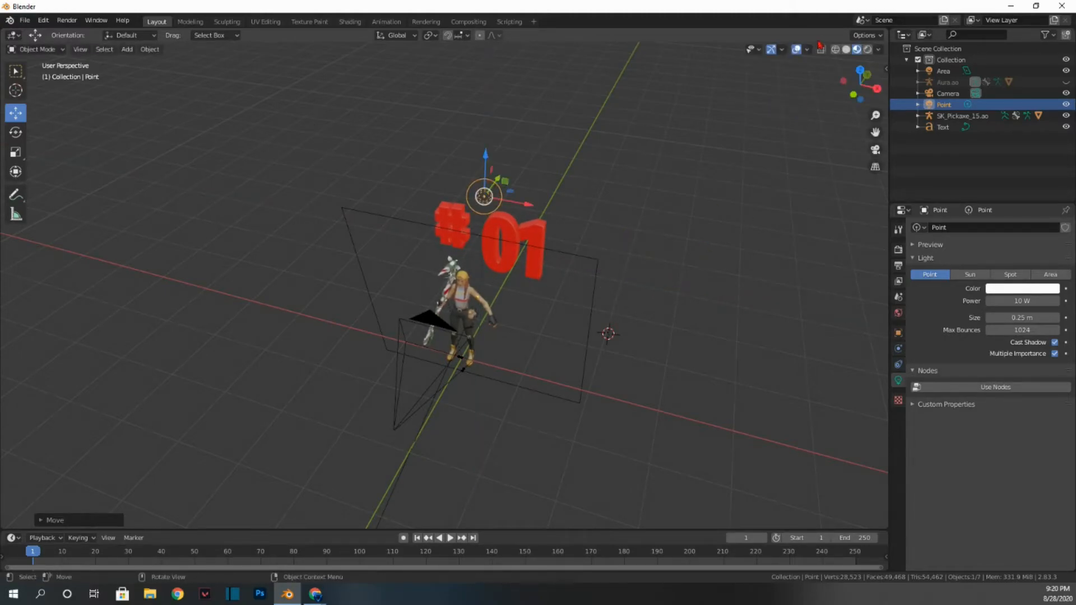
Add a second area light, scale it up, and place it in front of the character near the camera.
drag(860, 91, 83, 51)
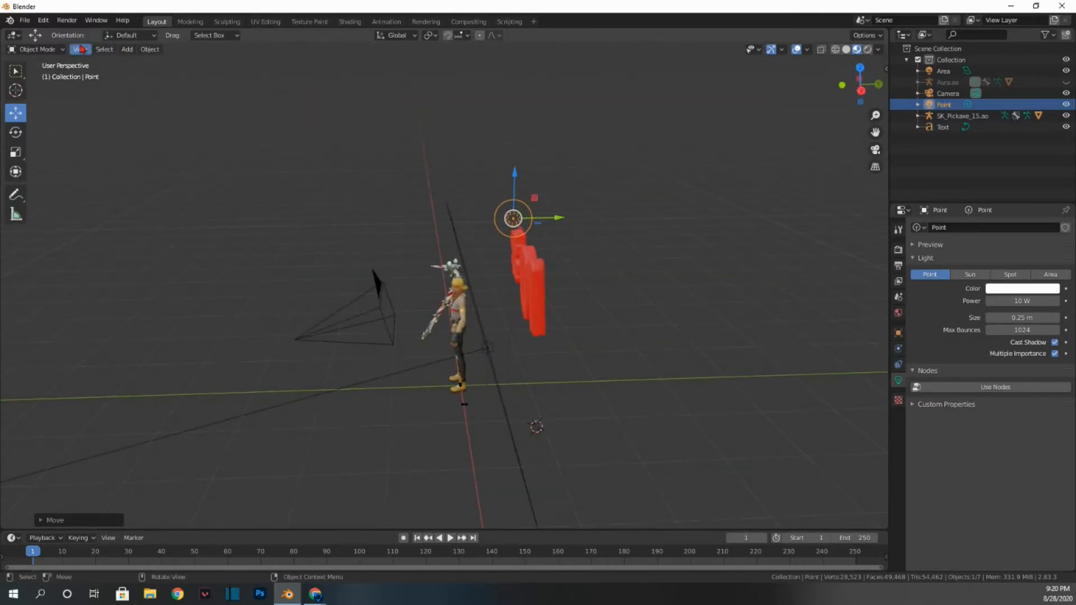
click(127, 49)
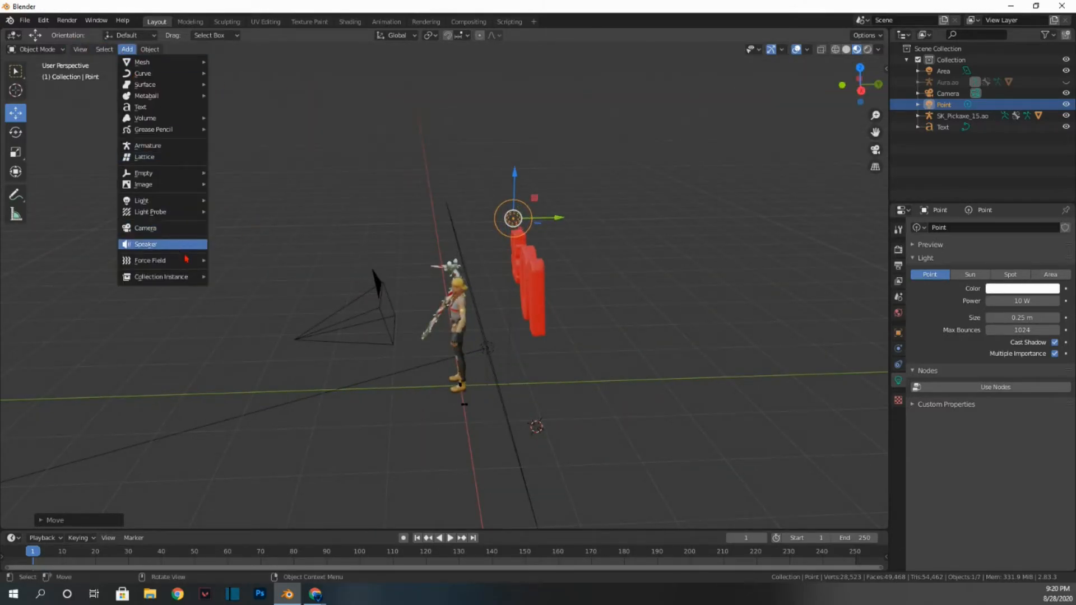
mouse_move(182, 120)
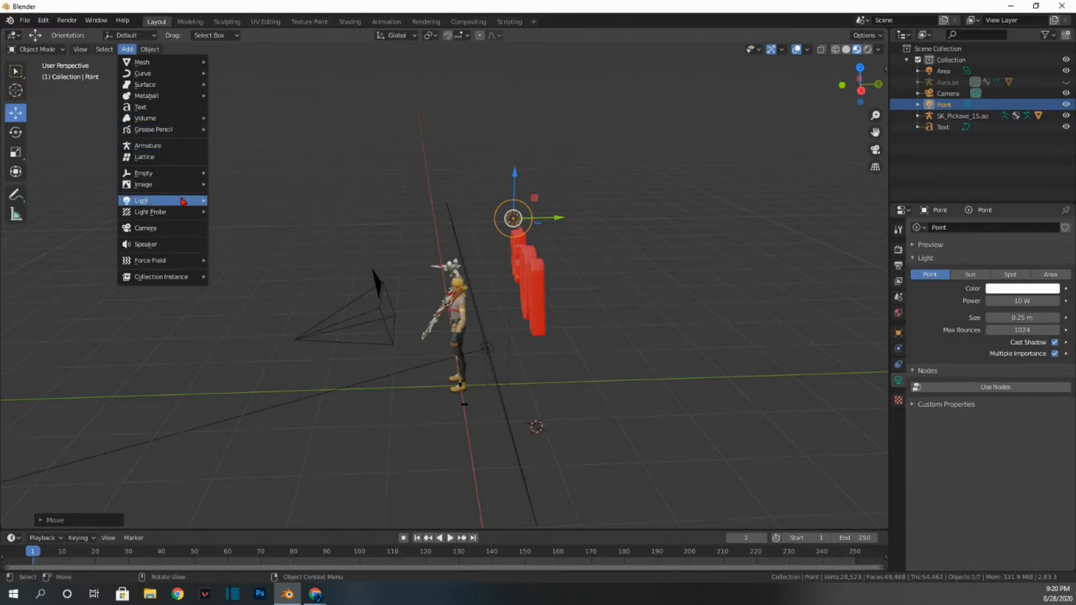
mouse_move(183, 202)
click(236, 237)
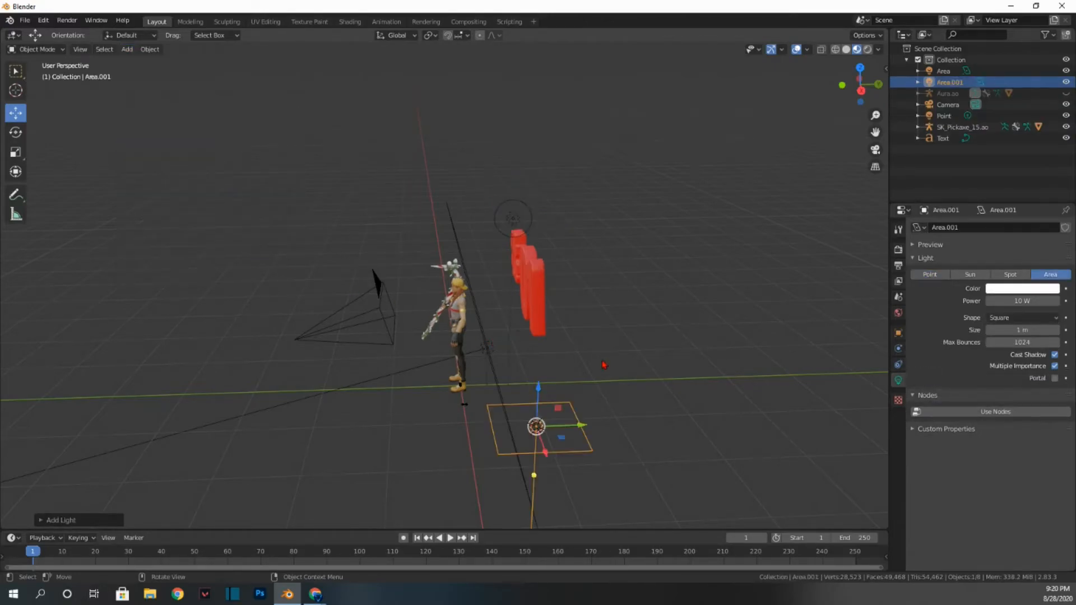
scroll(603, 366, down, 2)
key(s)
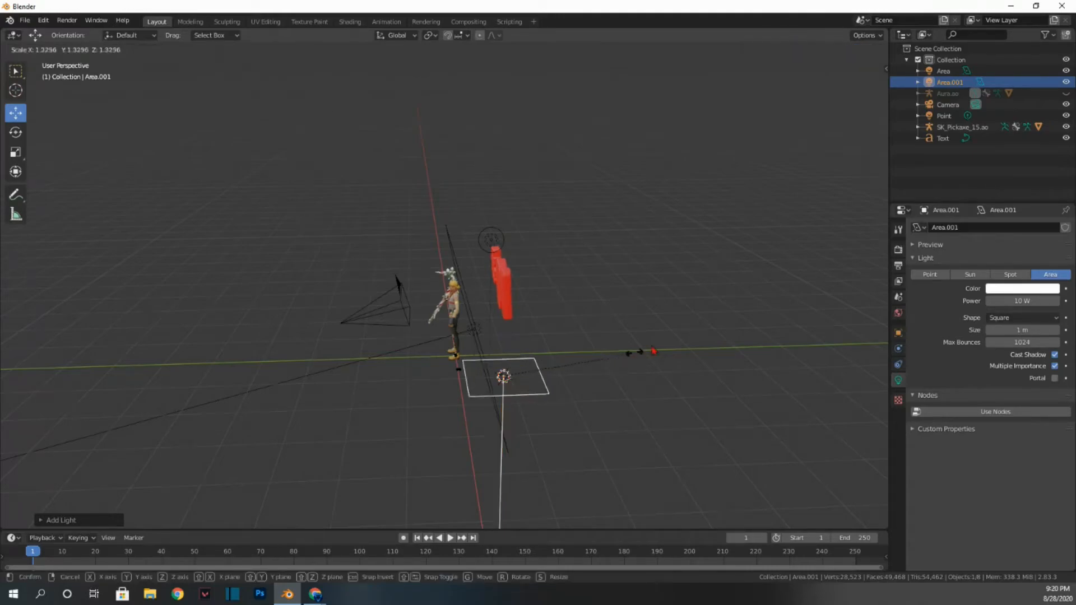
click(805, 289)
drag(552, 376, 482, 378)
drag(436, 402, 433, 365)
Enlarge the second area light to a size of about 1.49 m and rotate it upright to face the character and text.
click(16, 133)
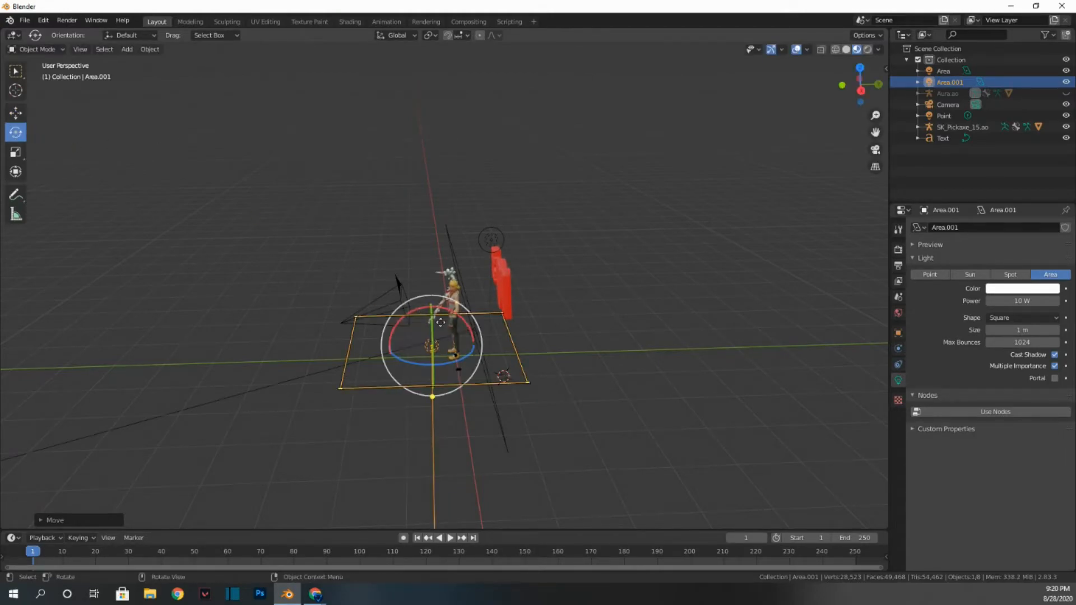
drag(509, 332, 785, 385)
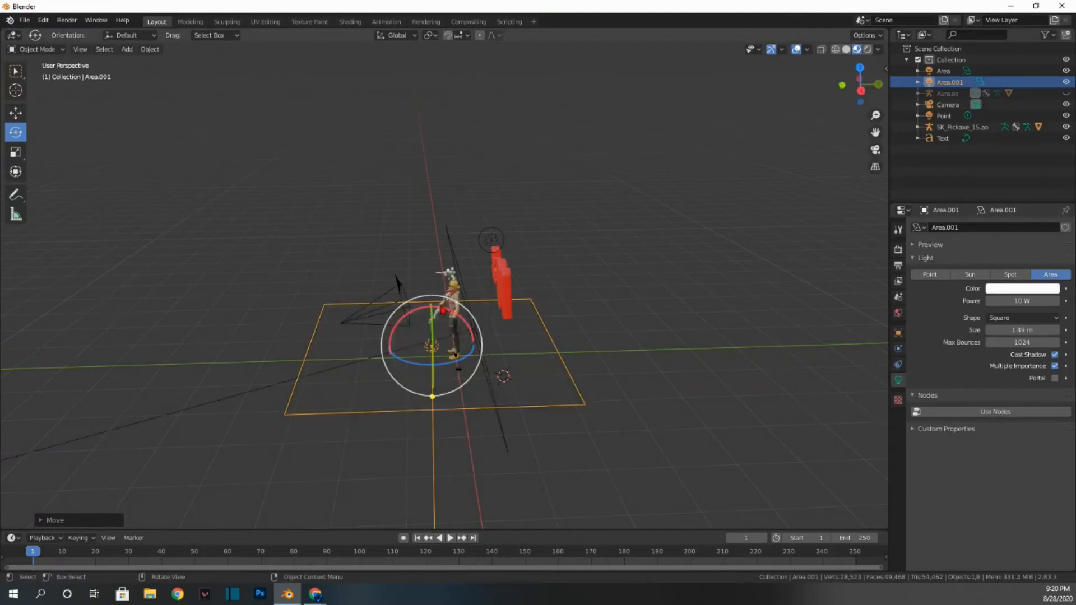
drag(442, 307, 330, 275)
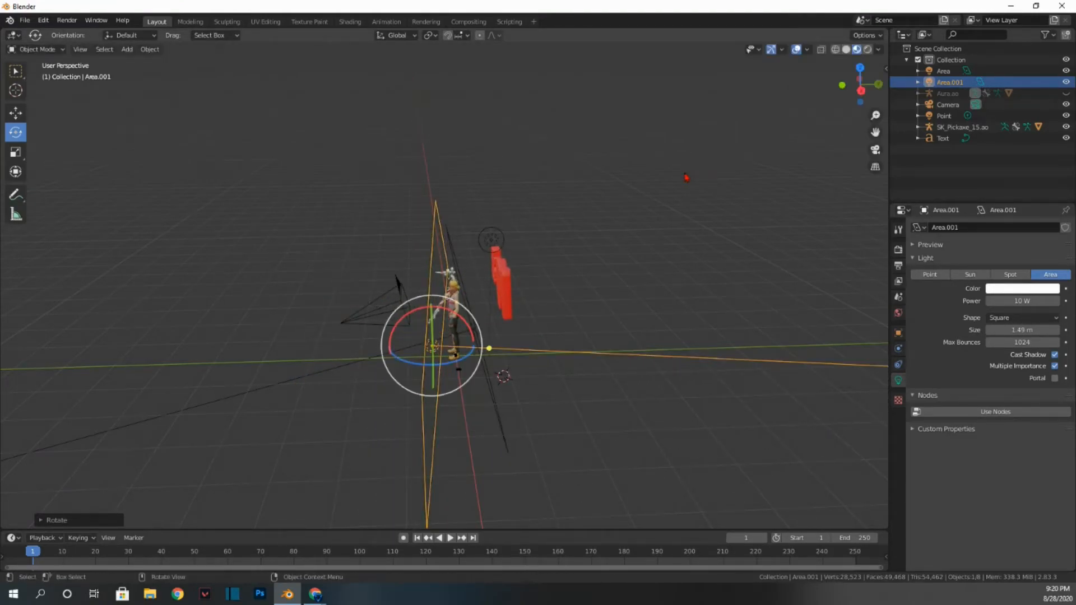
Preview the new lighting through the camera in rendered shading, and orbit to inspect the light placement.
scroll(718, 151, up, 4)
drag(862, 88, 870, 81)
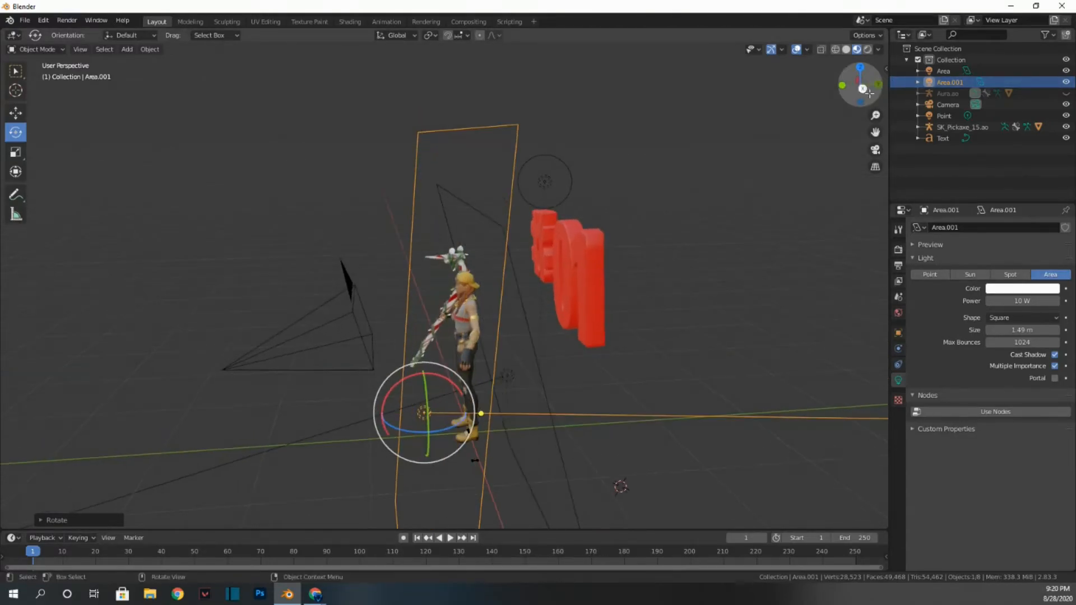
click(876, 150)
click(867, 49)
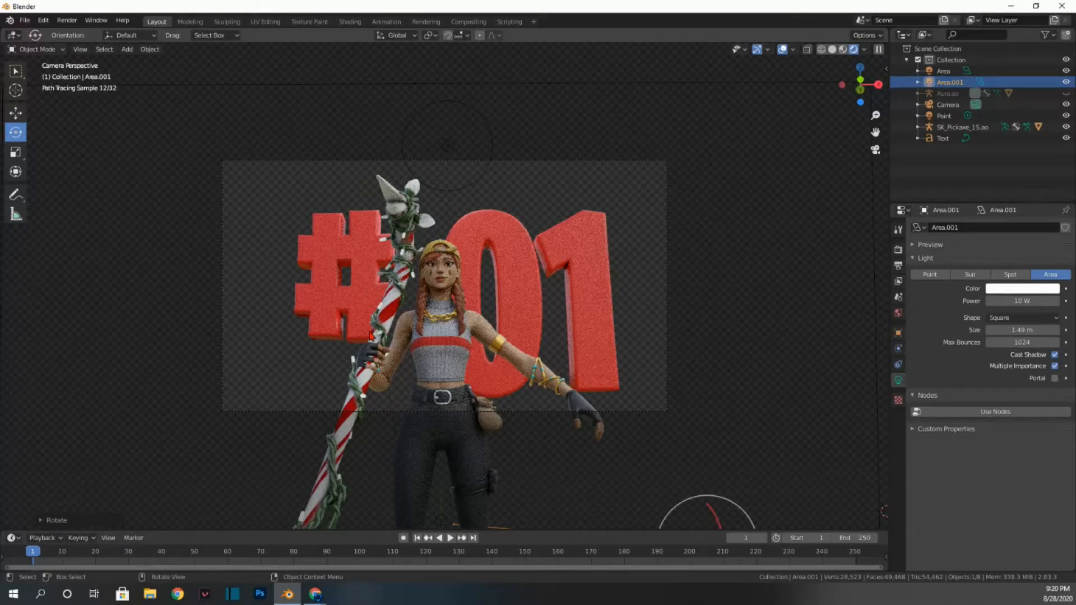
drag(860, 84, 701, 67)
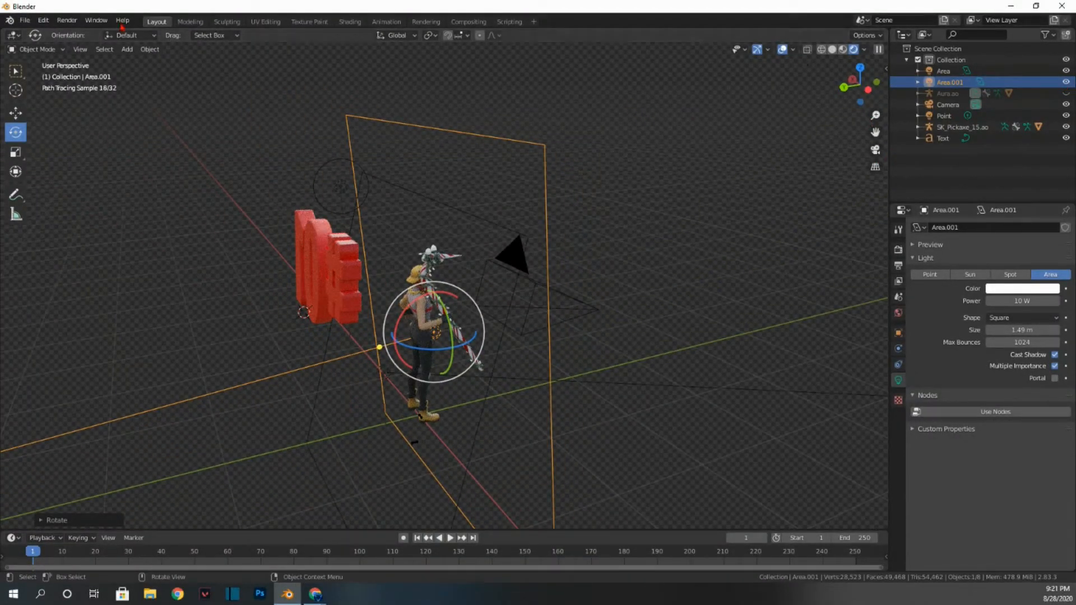
Render the final image and maximize the render window.
click(68, 21)
click(90, 33)
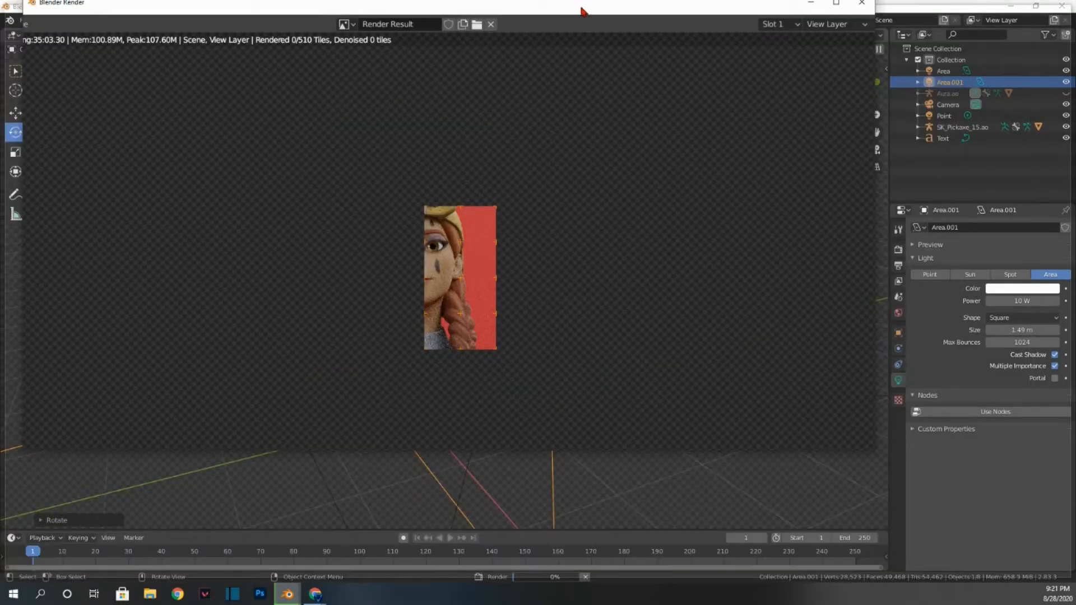
drag(585, 10, 724, 9)
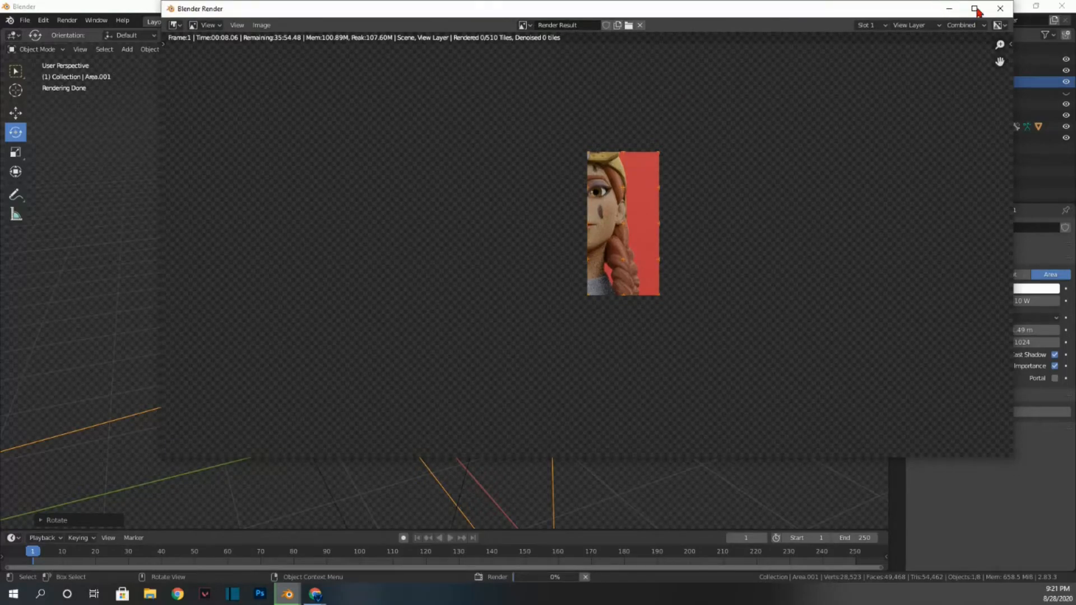
click(986, 7)
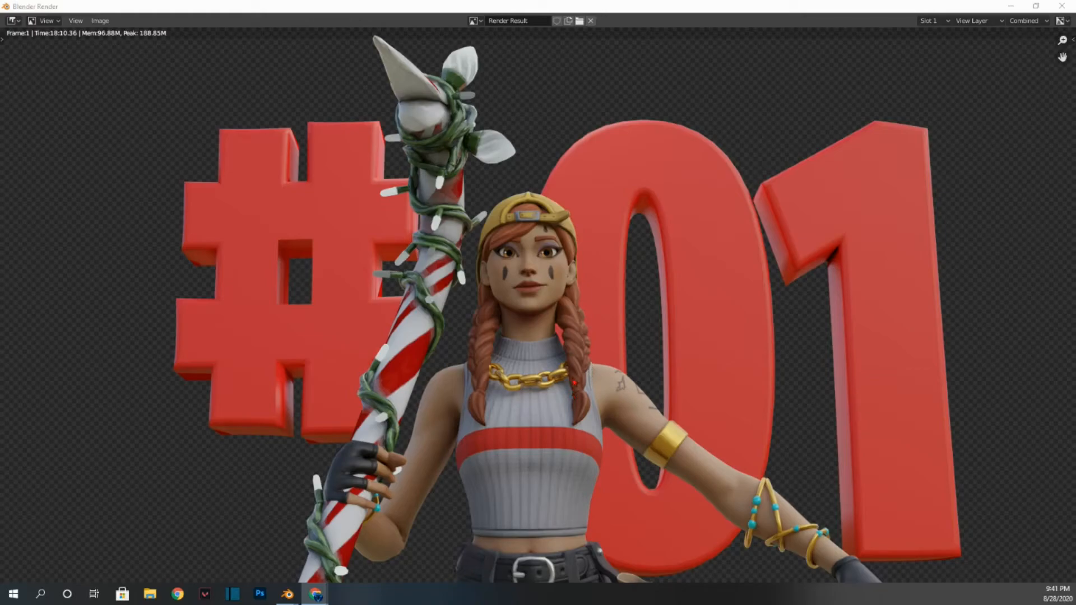
Start saving the finished render as a new image file, with the Downloads folder as its destination.
click(100, 21)
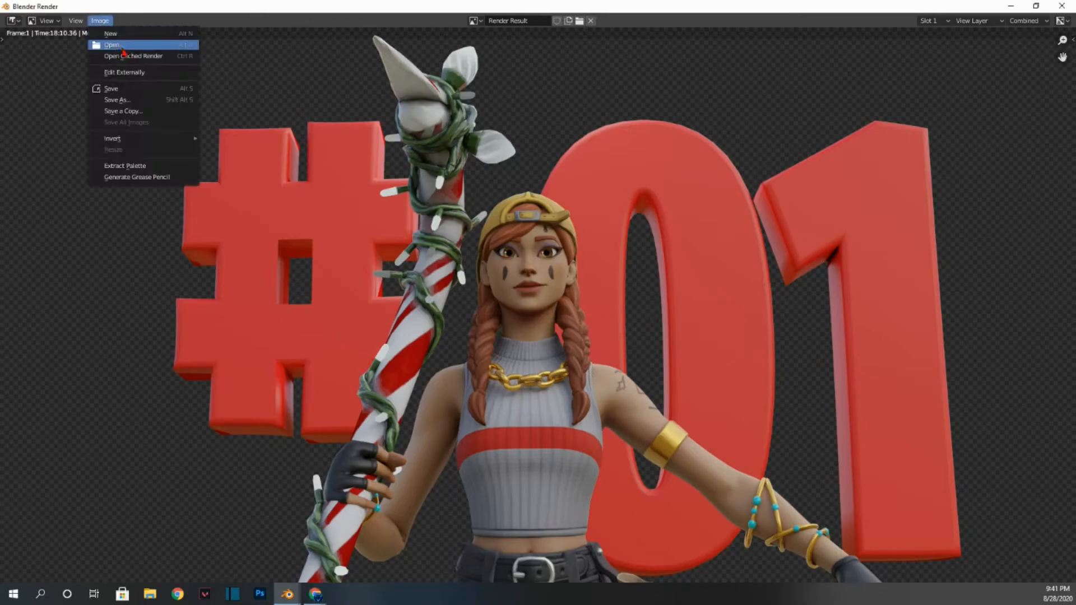
click(139, 103)
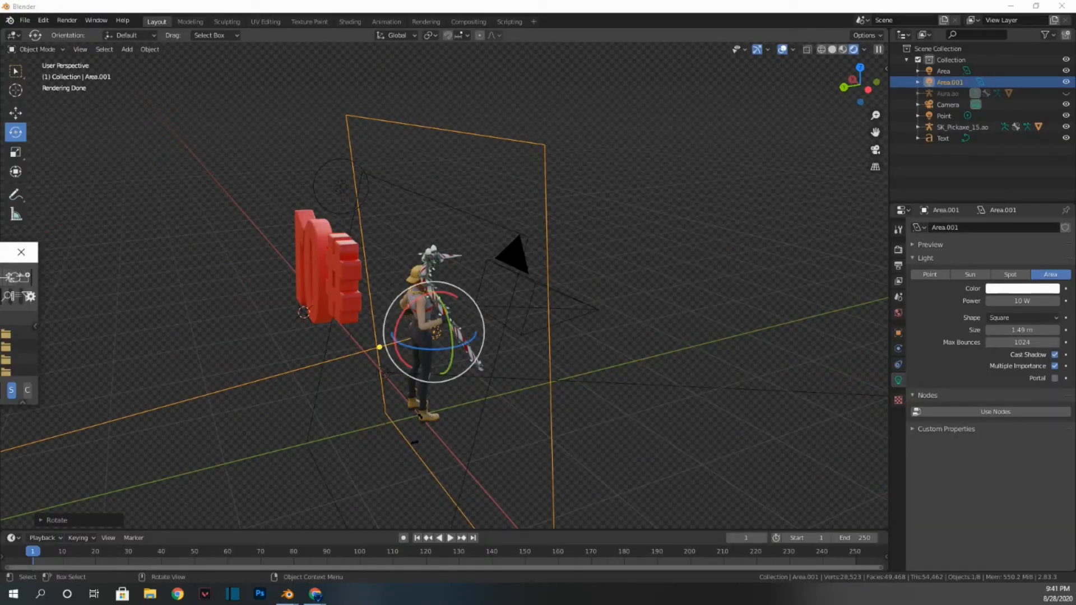
drag(3, 252, 542, 4)
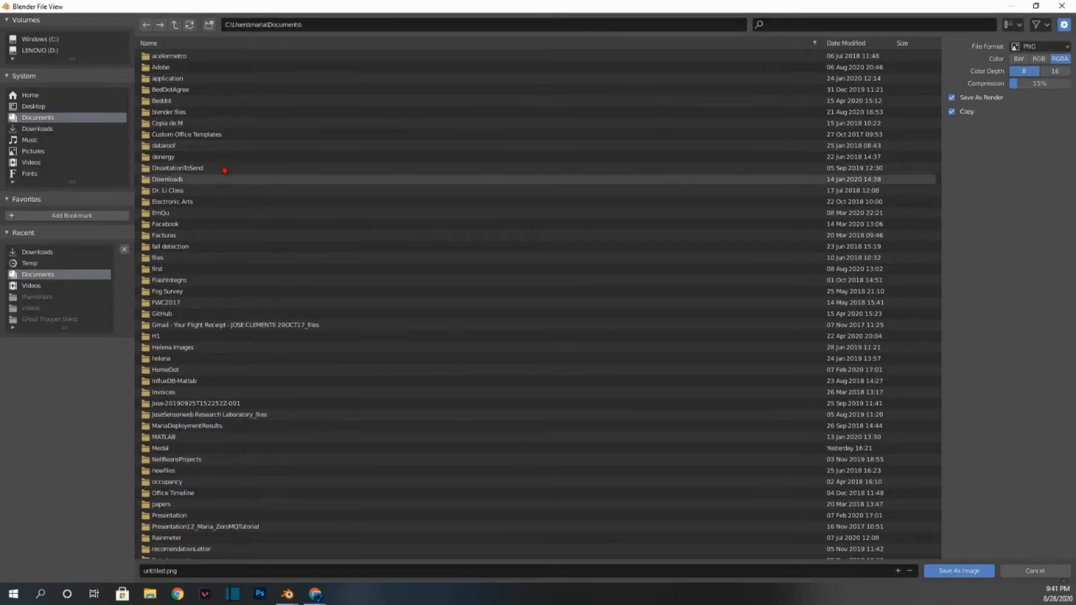
scroll(325, 313, down, 4)
click(41, 130)
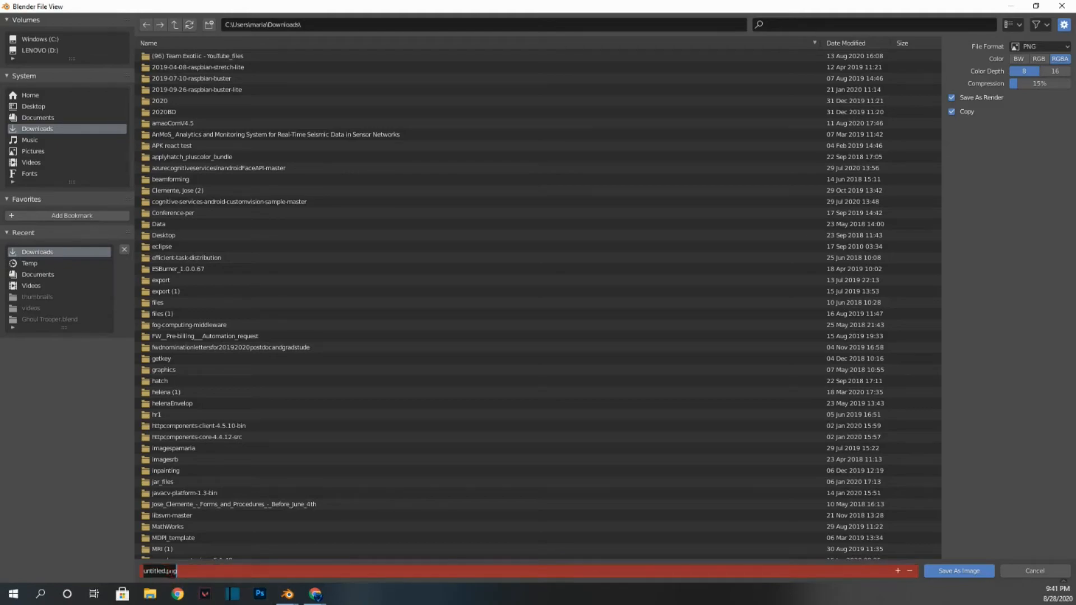
Name the image GFXvideo#1.png and save it in PNG format.
click(164, 571)
key(BackSpace)
key(BackSpace)
key(BackSpace)
key(BackSpace)
key(BackSpace)
key(BackSpace)
key(BackSpace)
key(BackSpace)
key(BackSpace)
key(BackSpace)
key(BackSpace)
key(BackSpace)
text(1)
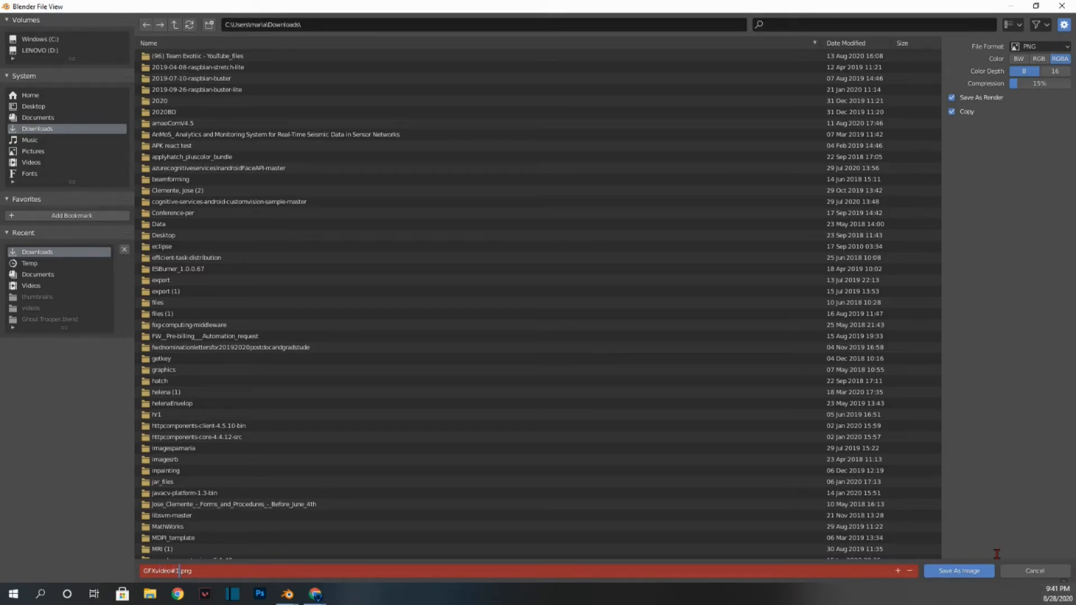
click(969, 571)
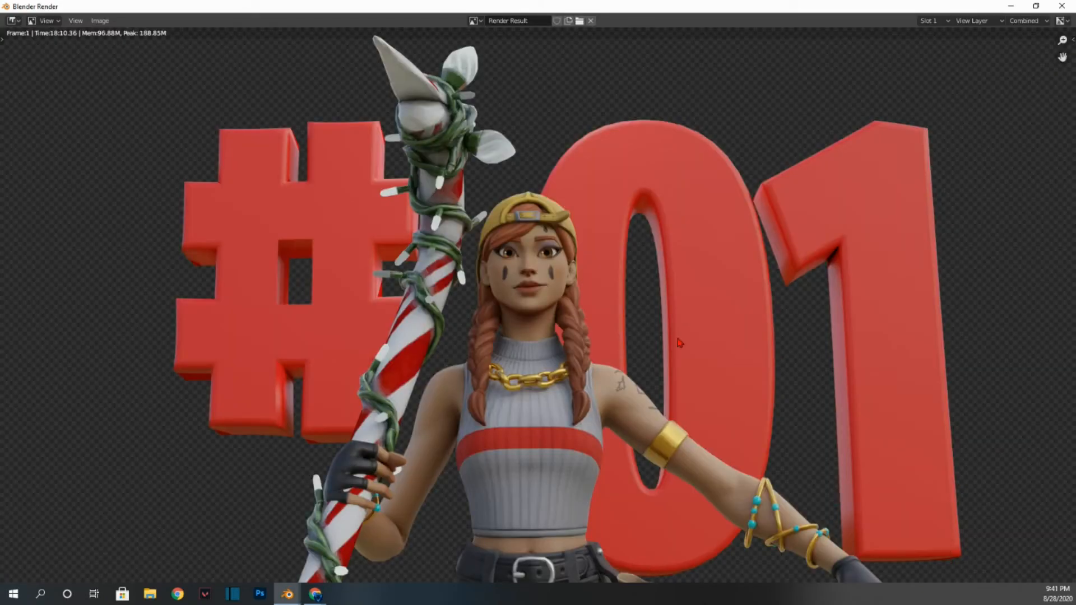
Close the render window, save the scene as untitled.blend in the Downloads folder, and quit Blender.
click(1061, 6)
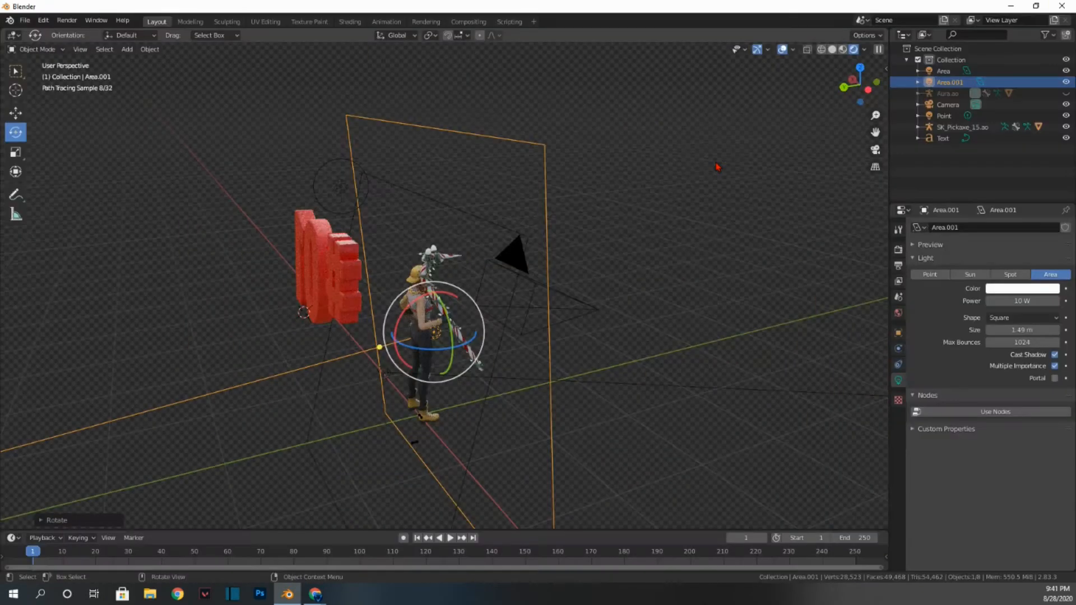
click(1062, 6)
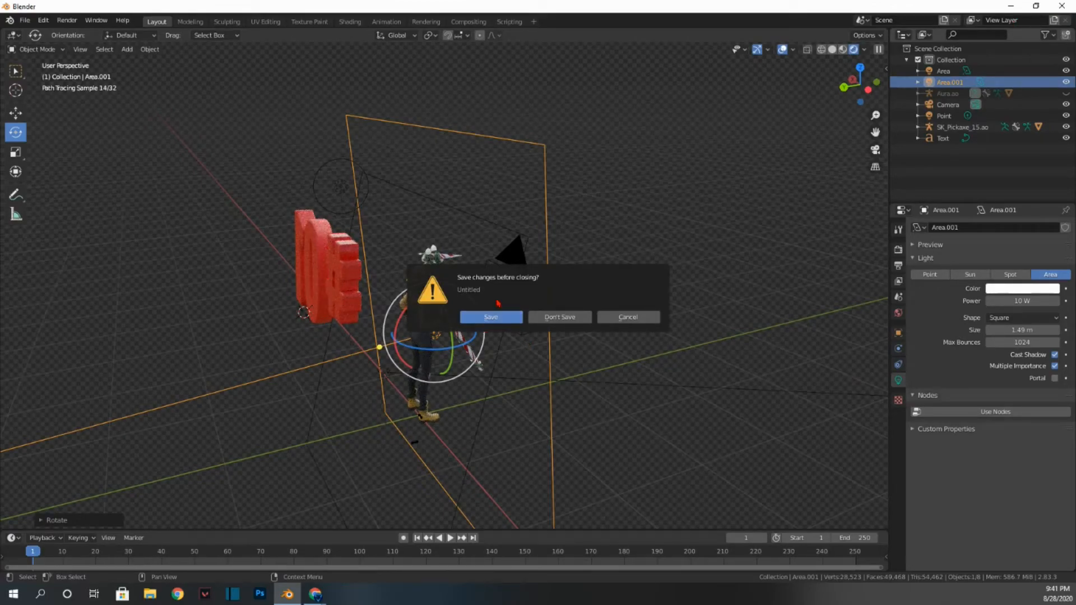
click(491, 317)
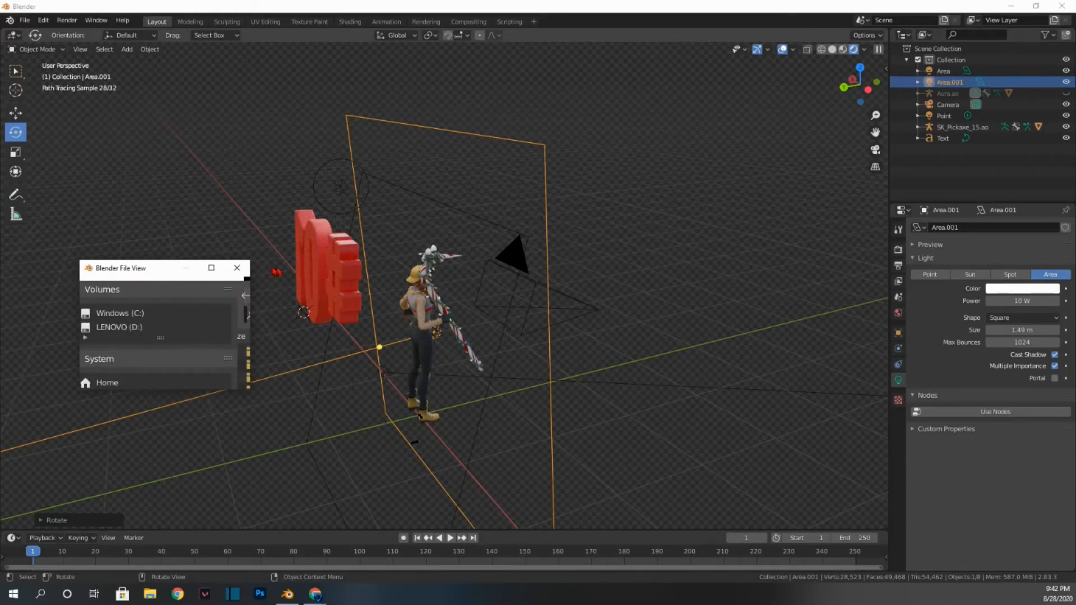
click(584, 262)
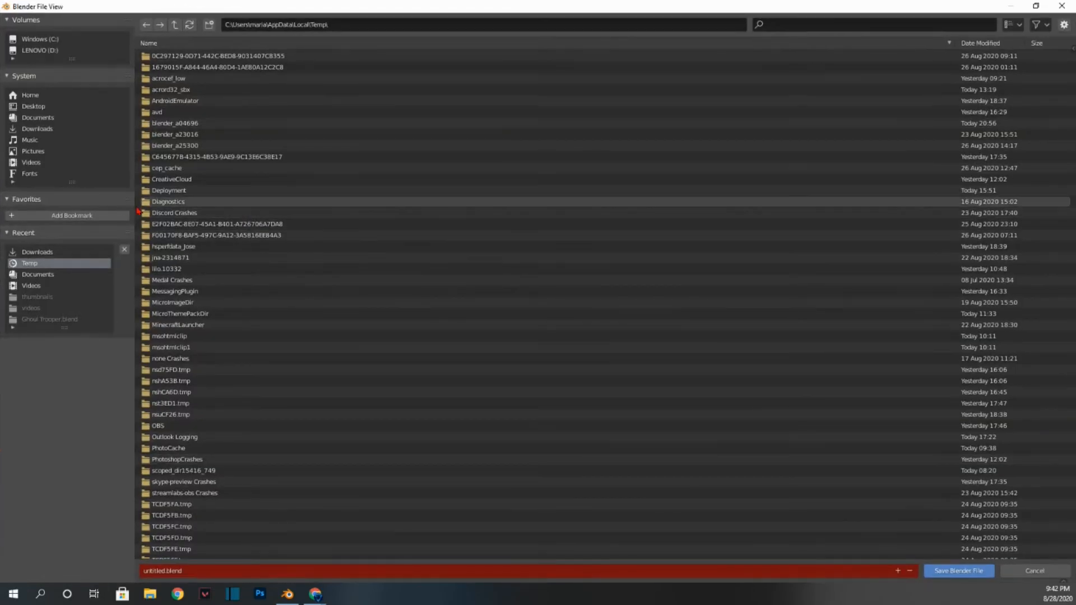
click(59, 130)
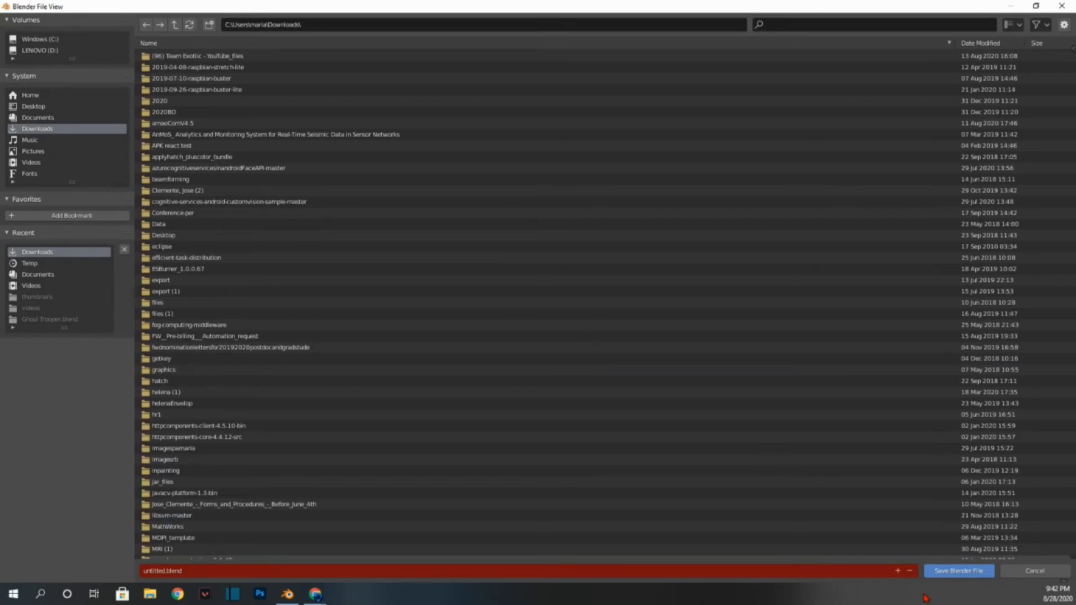
click(944, 572)
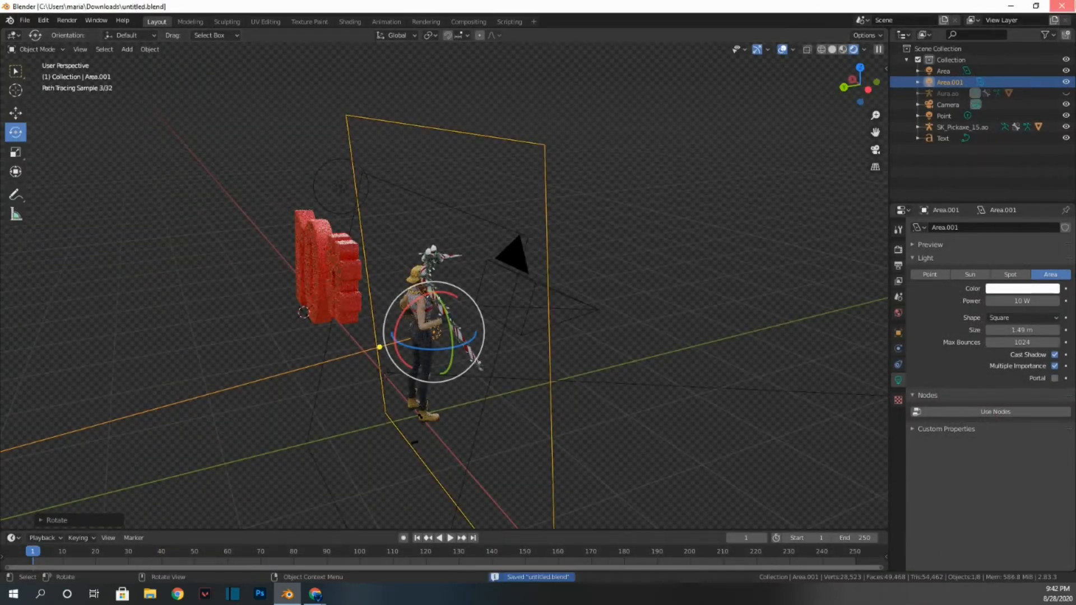
click(1074, 4)
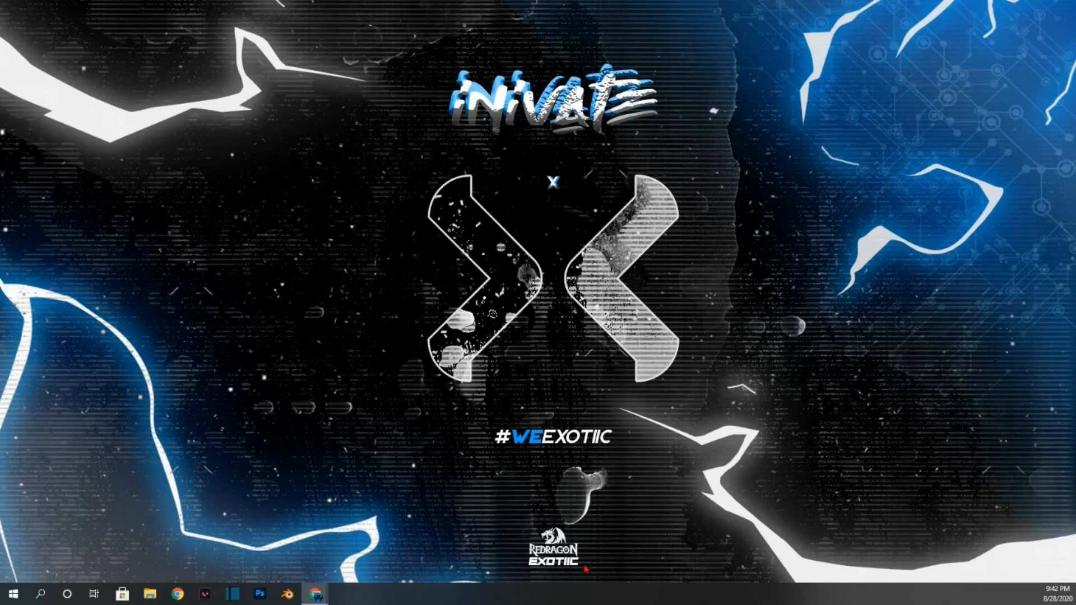
Switch to Photoshop, then unlock and hide the white Background layer of the blank document.
click(259, 594)
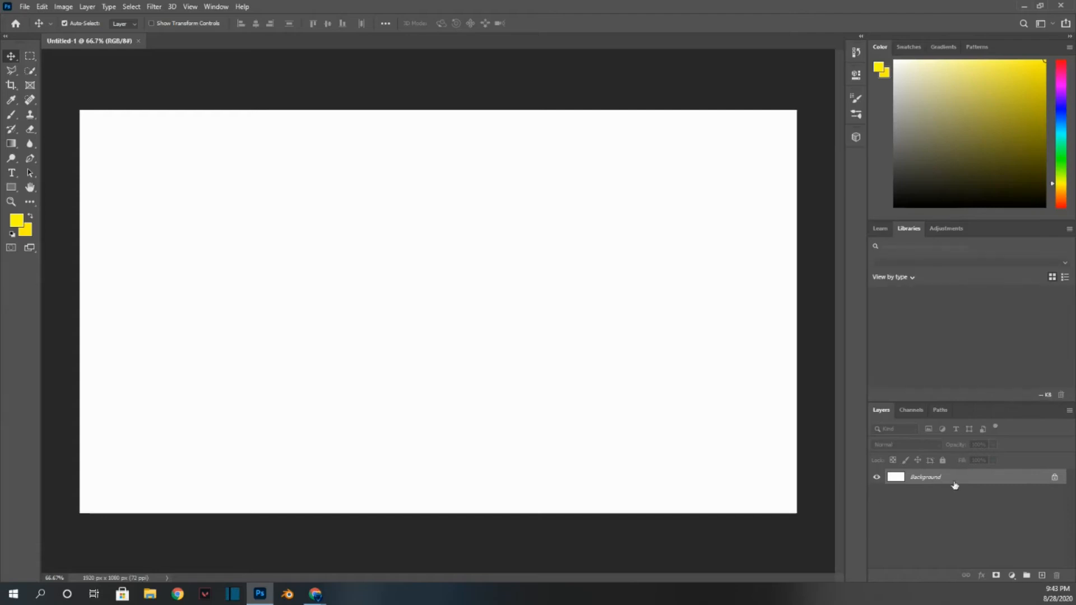
click(1054, 478)
click(877, 477)
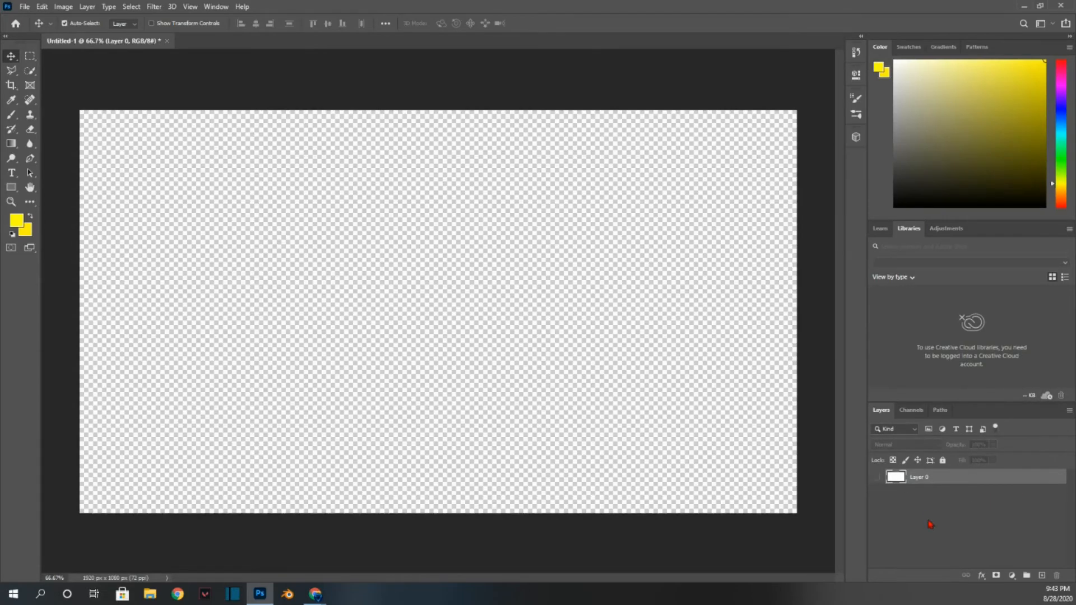
Place Mk7kDZO.jpg from the Downloads folder into the document as an embedded image.
click(24, 6)
mouse_move(42, 7)
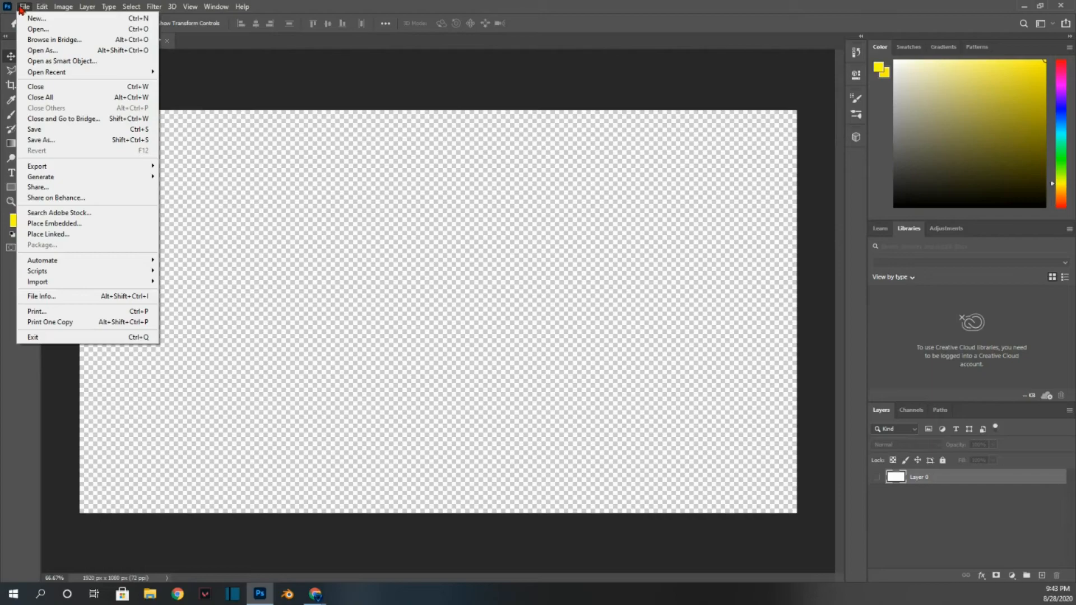
mouse_move(72, 166)
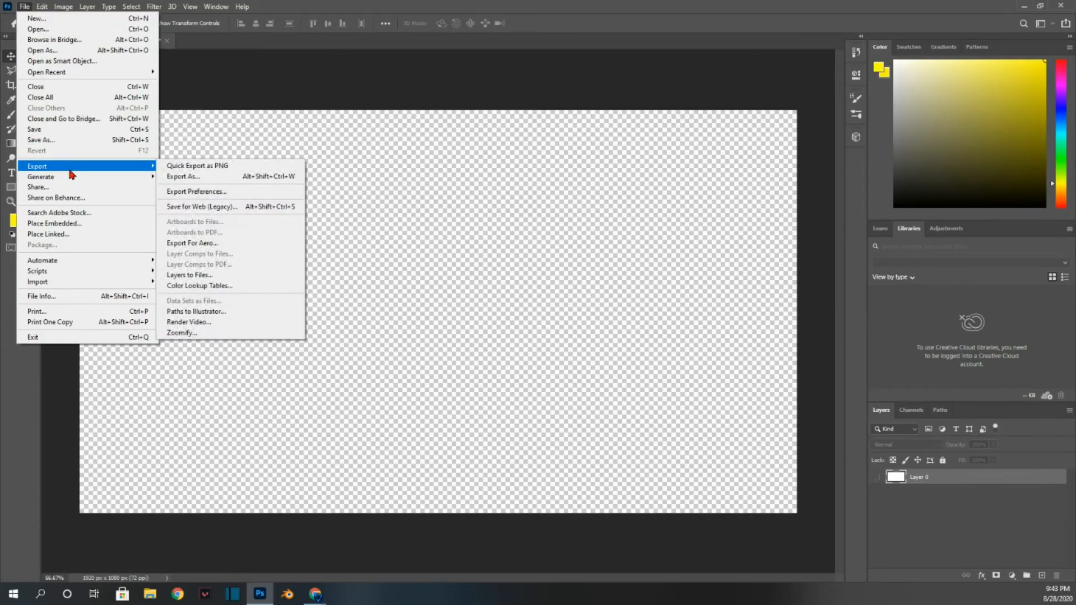
click(63, 225)
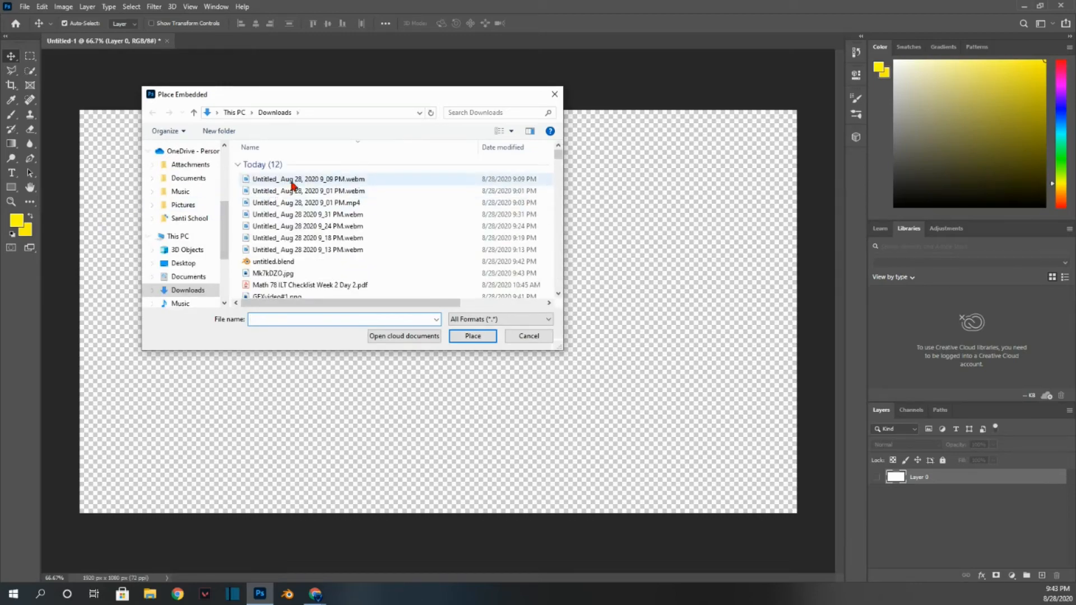
scroll(294, 252, down, 1)
click(302, 242)
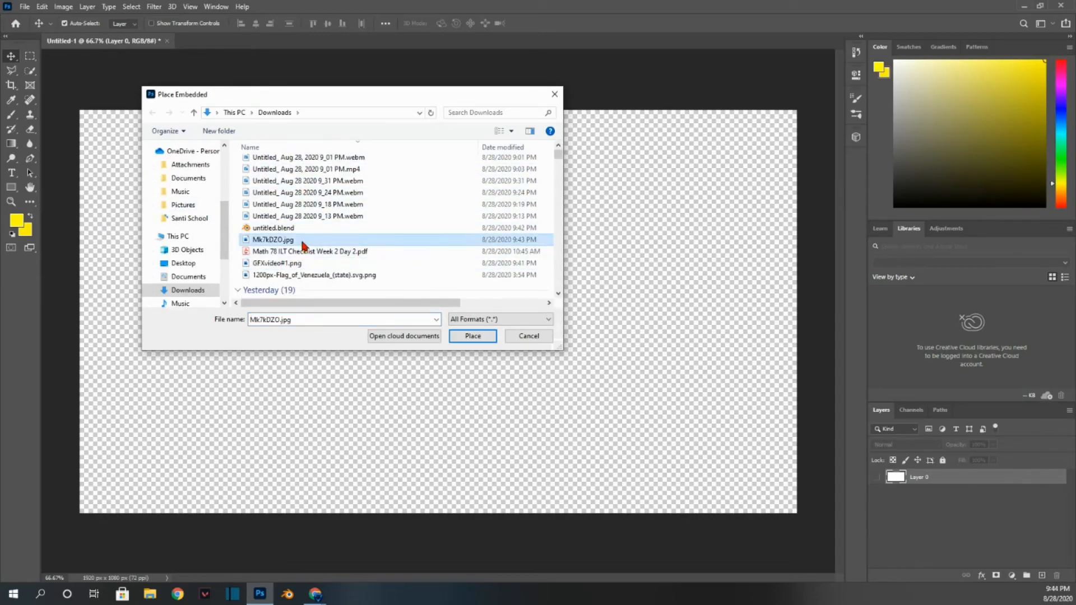
click(463, 338)
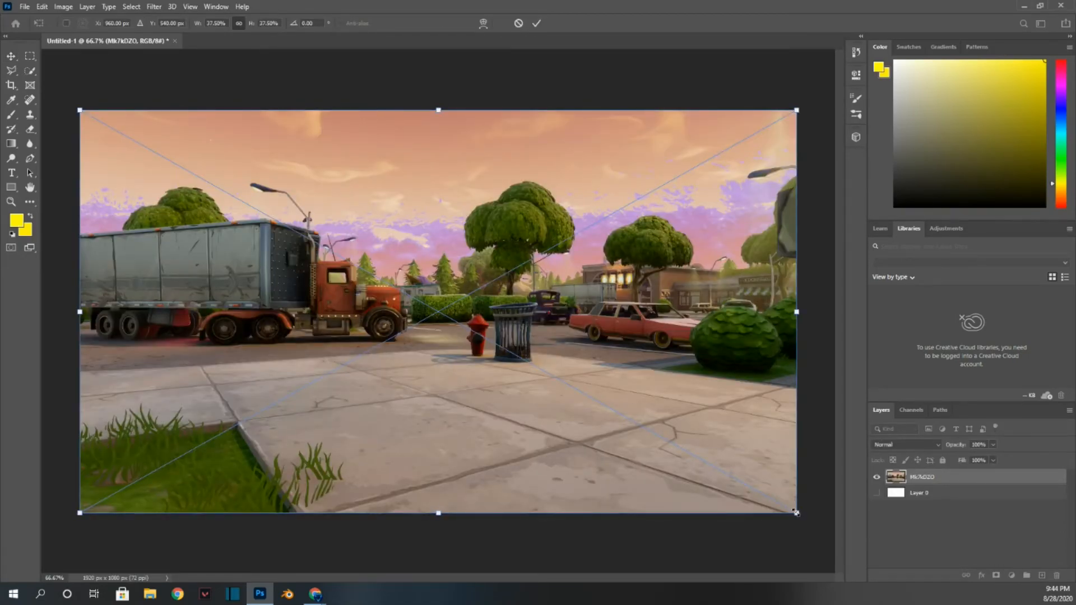
Enlarge the placed street image to about 68.6% and reposition it so the truck, tree and sky fill the canvas, committing the placement.
drag(796, 513, 1073, 604)
drag(621, 408, 230, 357)
drag(664, 78, 882, 45)
drag(579, 184, 415, 341)
drag(680, 136, 739, 103)
drag(520, 230, 577, 233)
drag(716, 143, 818, 79)
drag(449, 233, 678, 263)
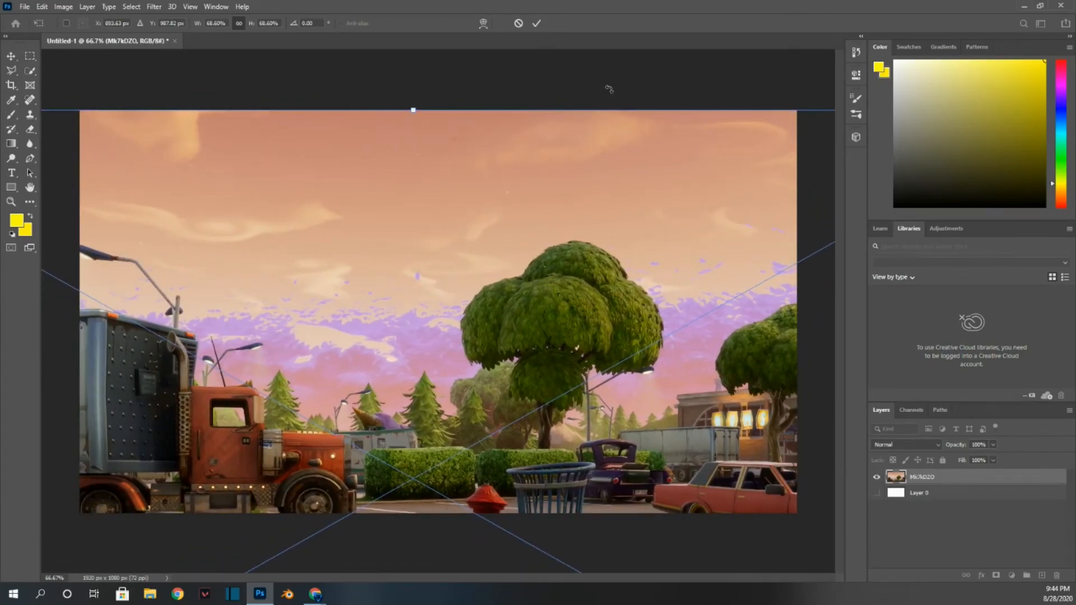
click(923, 495)
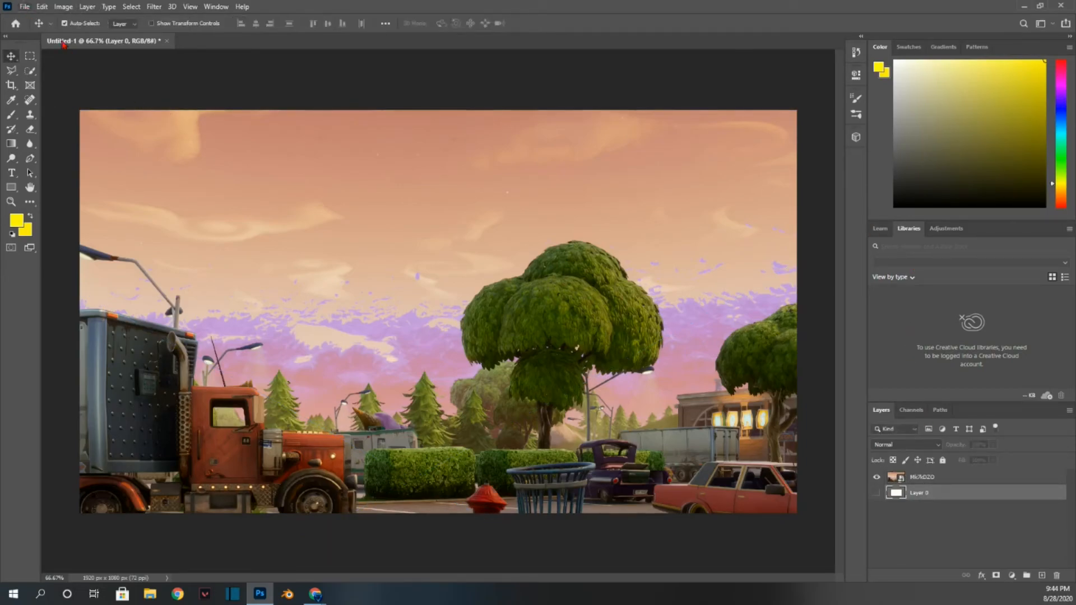
Place the character render GFXvideo#1.png from the Downloads folder as an embedded image.
click(42, 7)
mouse_move(25, 7)
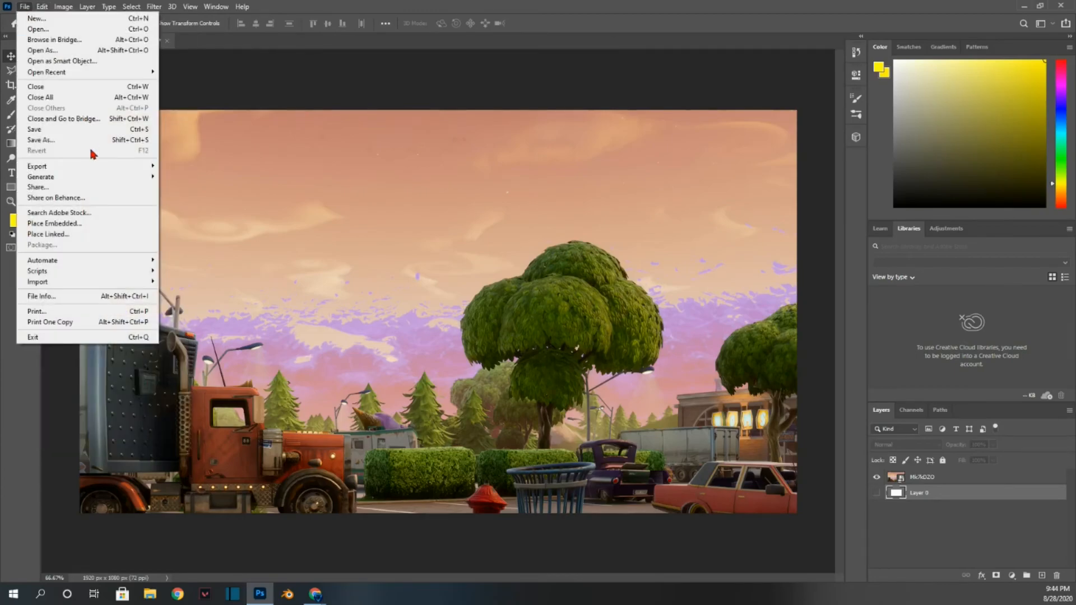
click(67, 225)
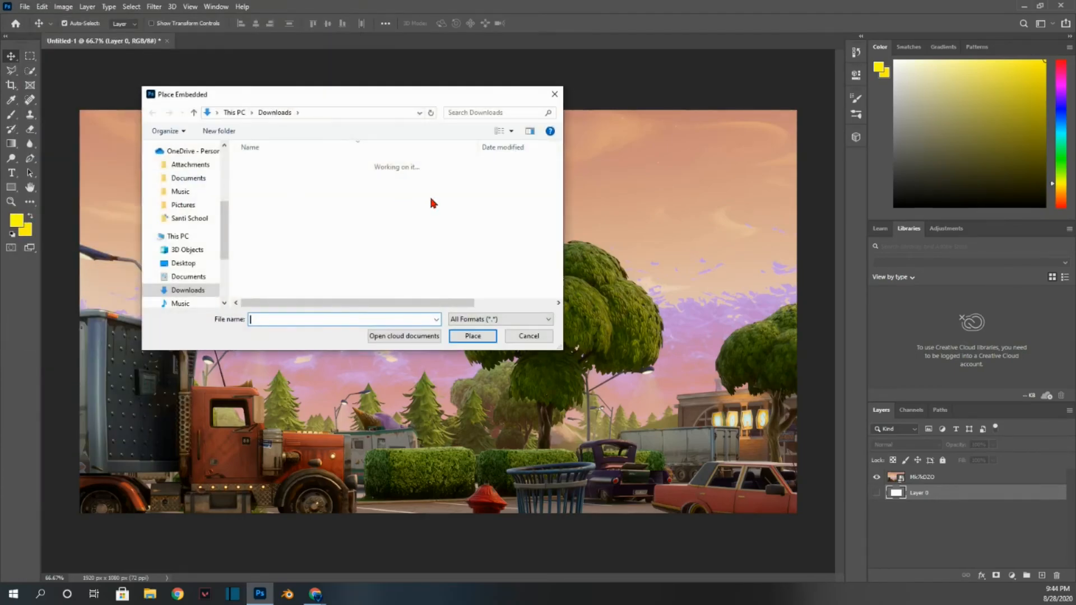
scroll(340, 240, down, 2)
scroll(336, 235, down, 2)
scroll(330, 228, up, 1)
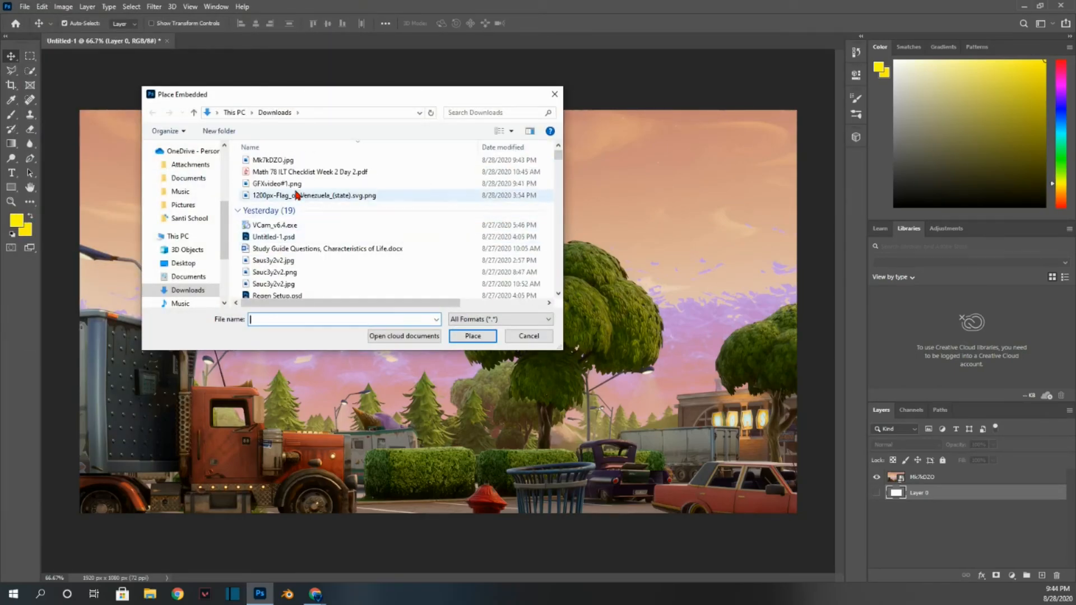
click(278, 183)
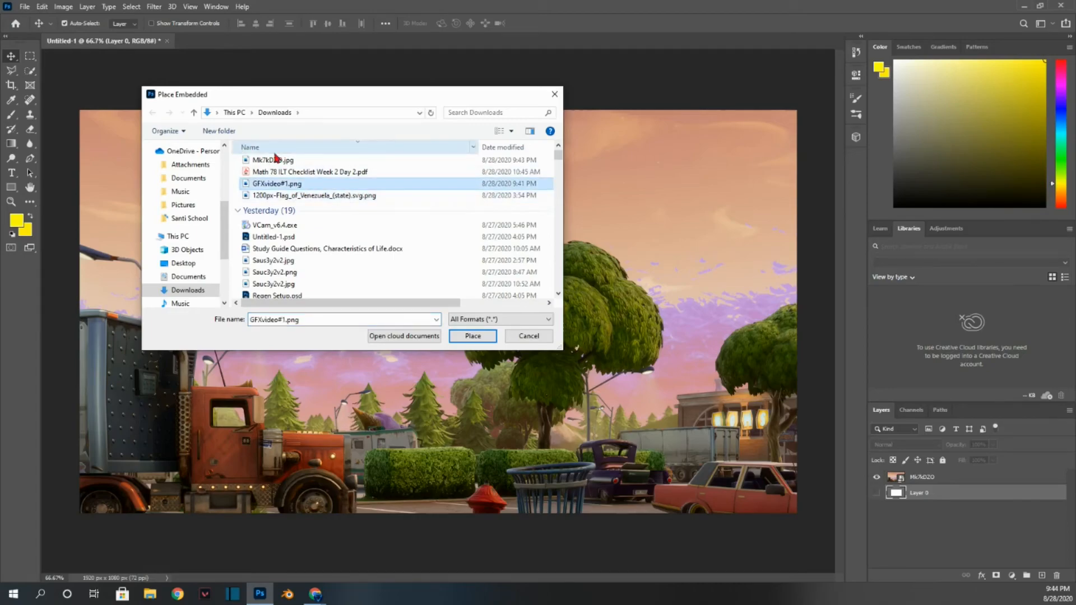
click(473, 337)
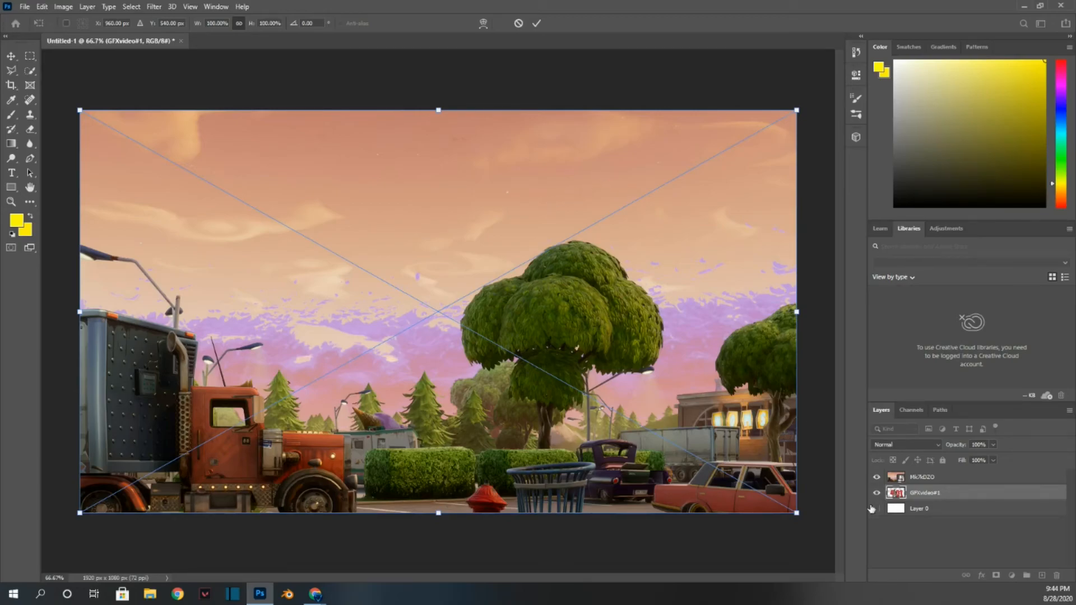
Move the GFXvideo#1 layer above the Mk7kDZO layer, and make the Mk7kDZO background layer active.
drag(924, 495, 919, 476)
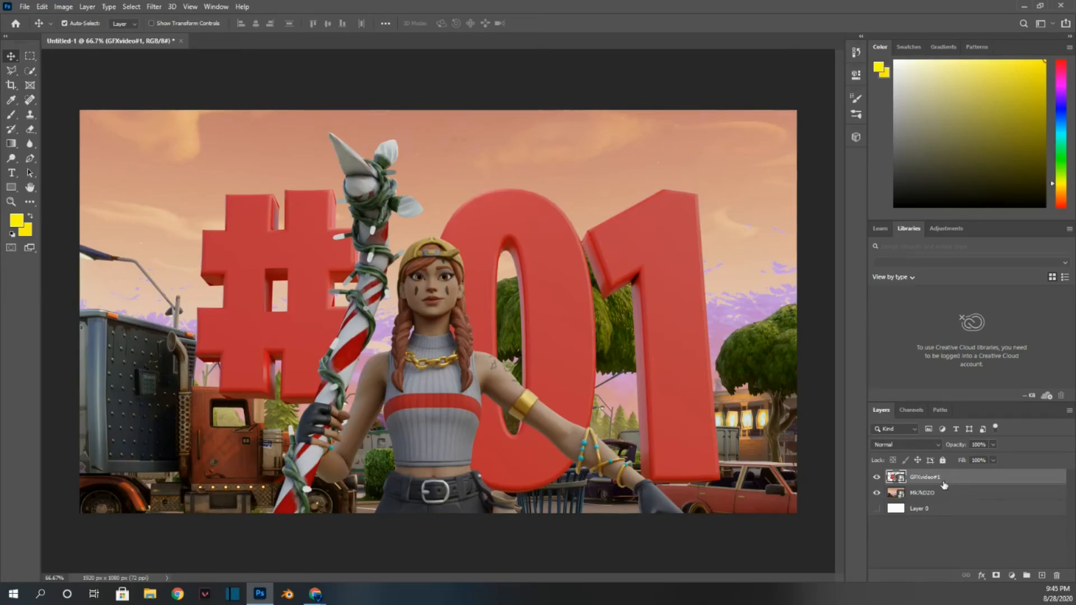
click(932, 493)
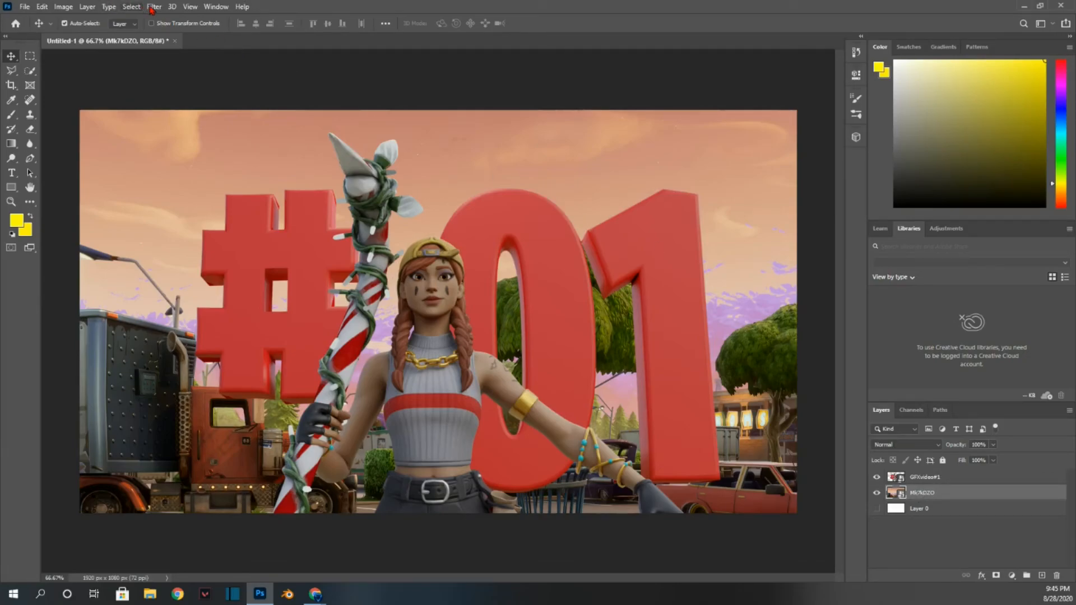
click(153, 6)
mouse_move(198, 129)
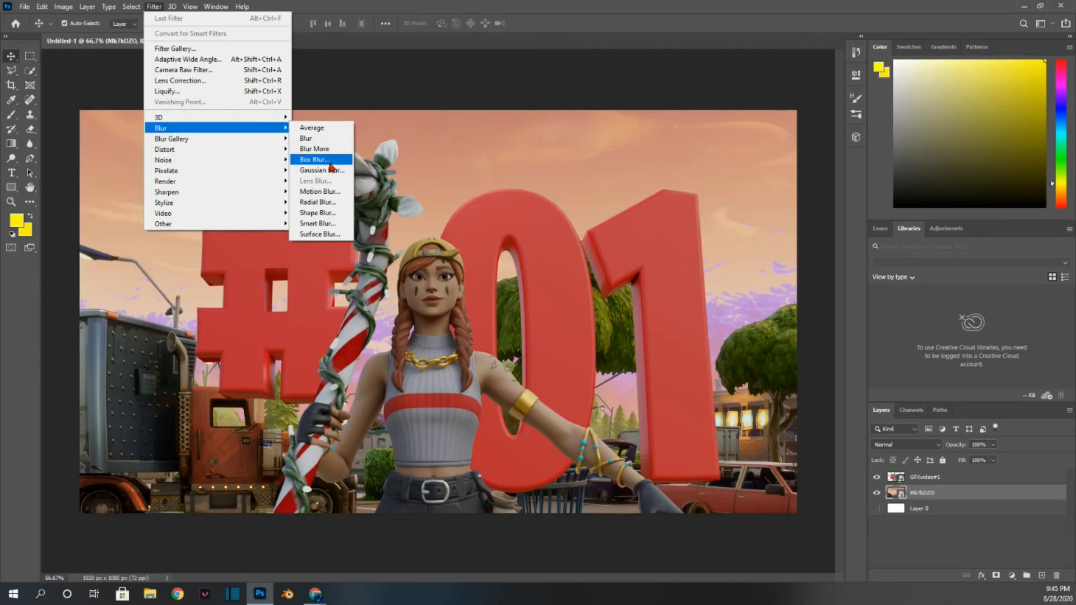
click(316, 159)
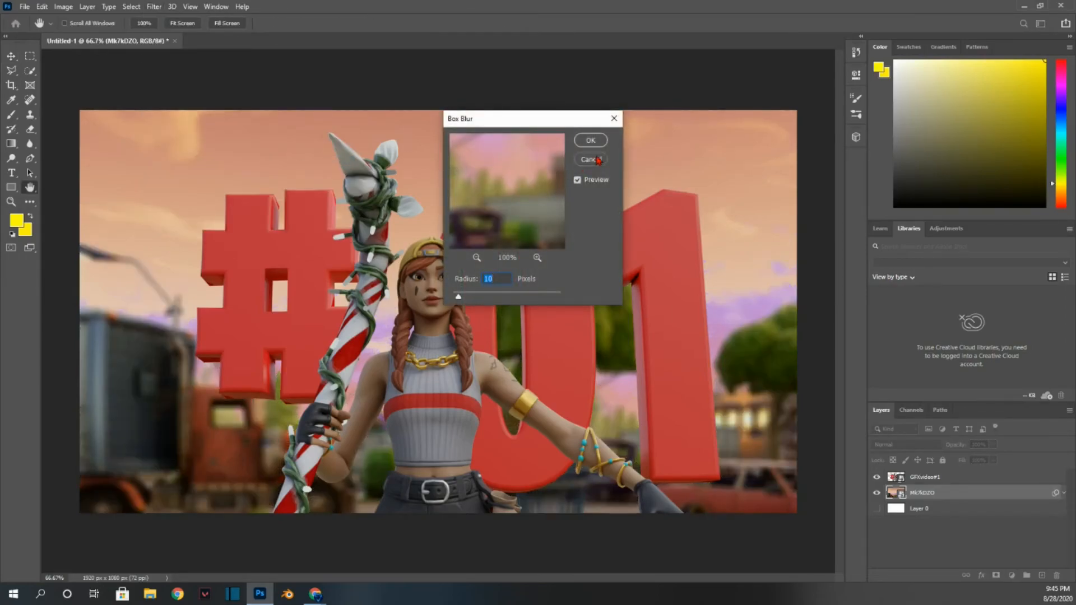
click(614, 119)
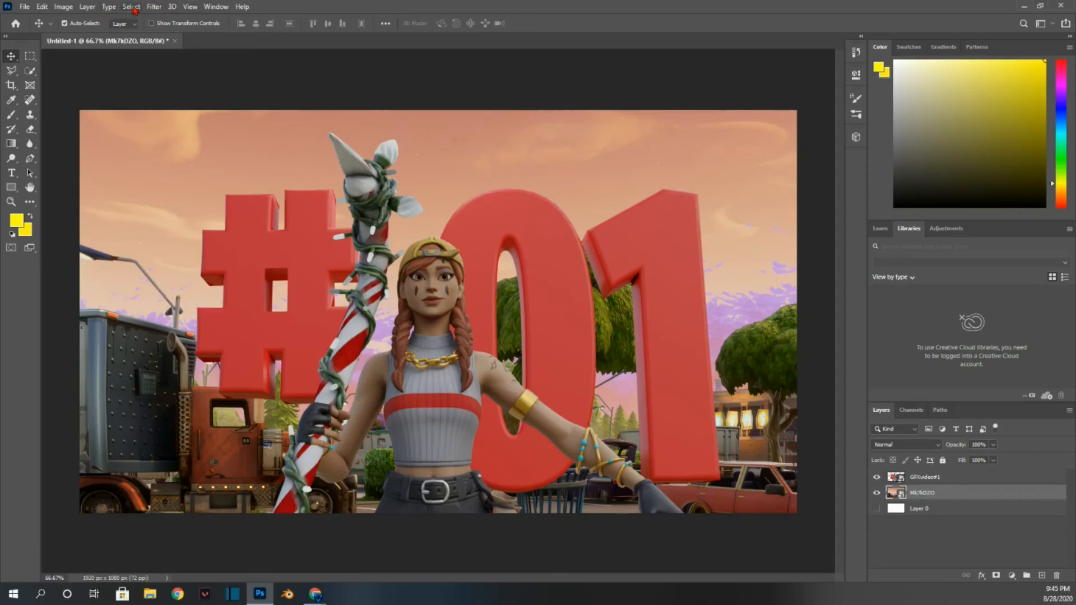
Apply a Gaussian Blur with a radius of 10 pixels to the Mk7kDZO background layer.
click(154, 7)
mouse_move(269, 132)
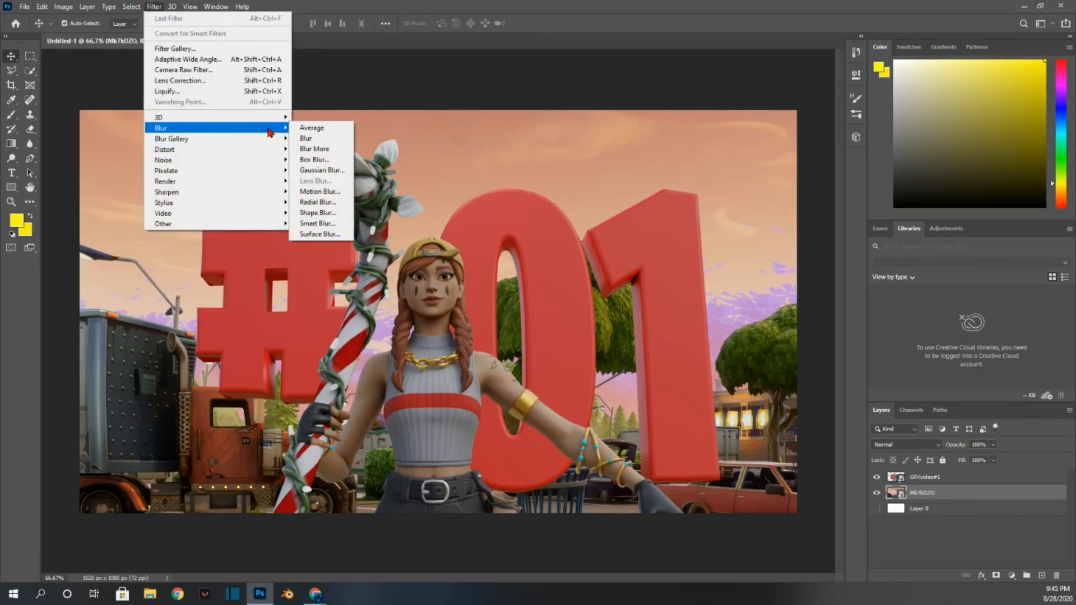
click(333, 171)
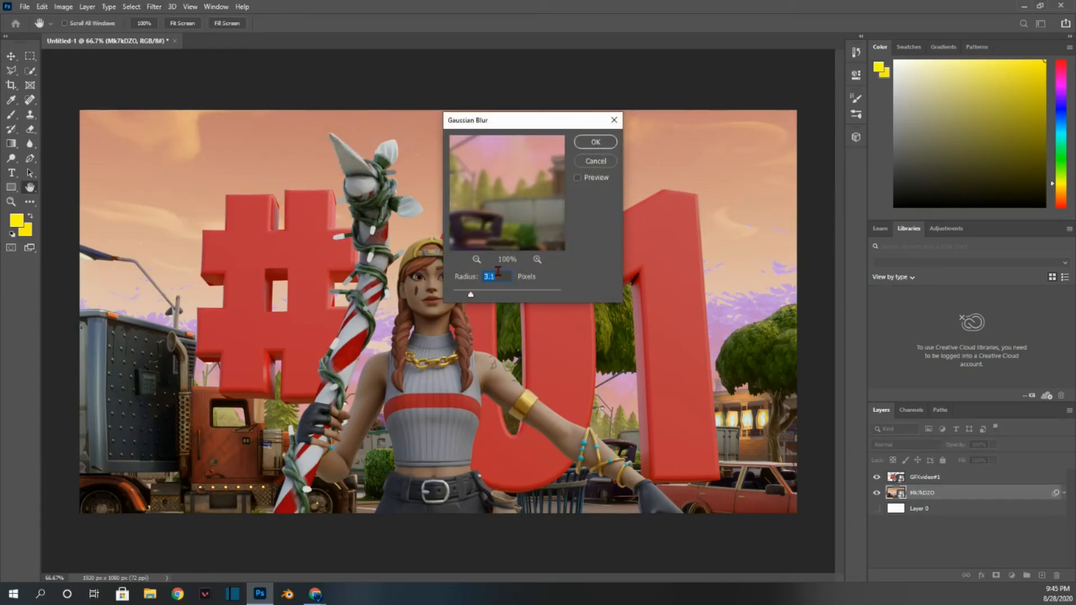
click(476, 260)
click(476, 260)
click(477, 259)
click(476, 259)
click(477, 260)
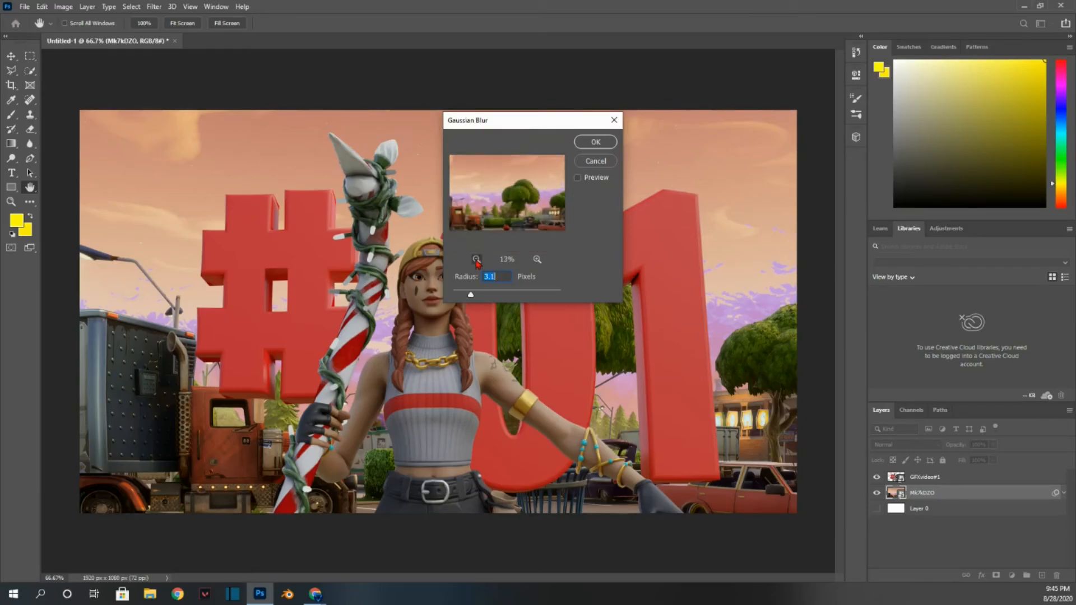
click(477, 260)
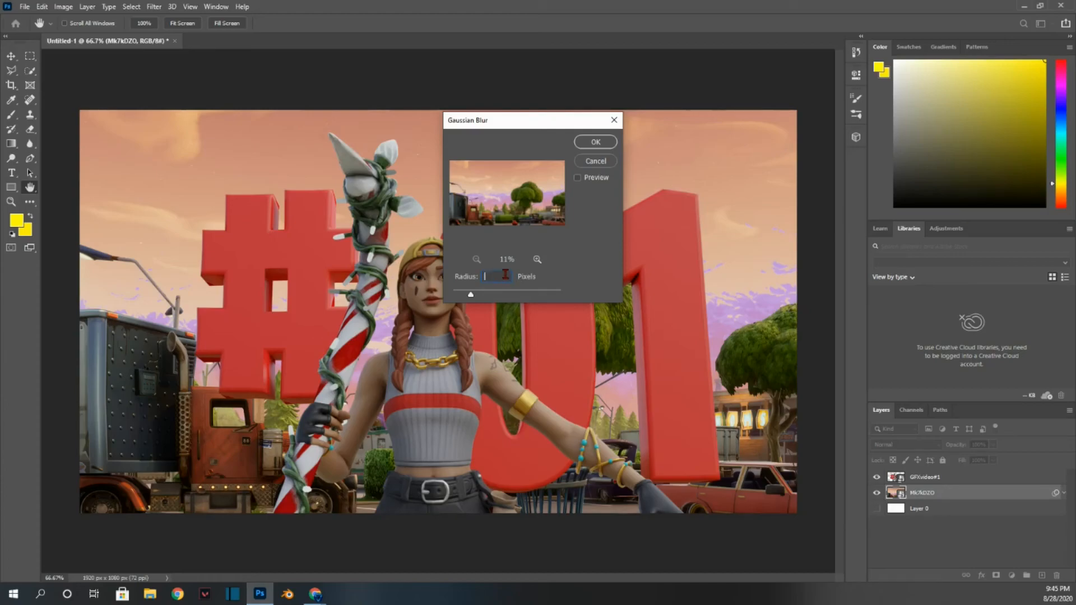
text(20)
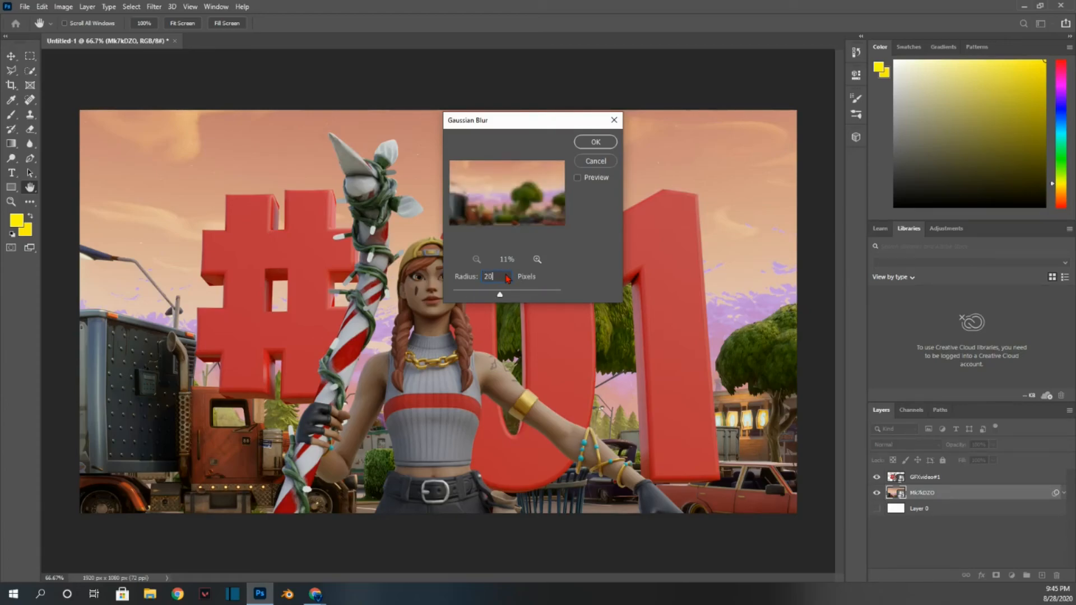
text(15)
key(BackSpace)
text(0)
click(592, 147)
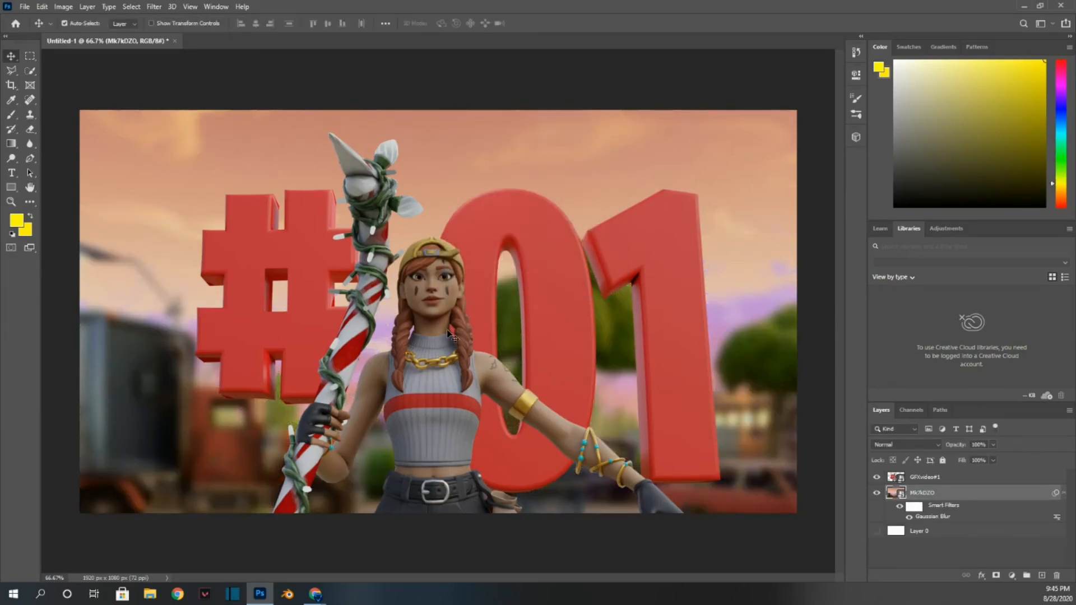
Reopen the Gaussian Blur smart filter on the Mk7kDZO background layer and set its radius to 6 pixels.
double_click(946, 516)
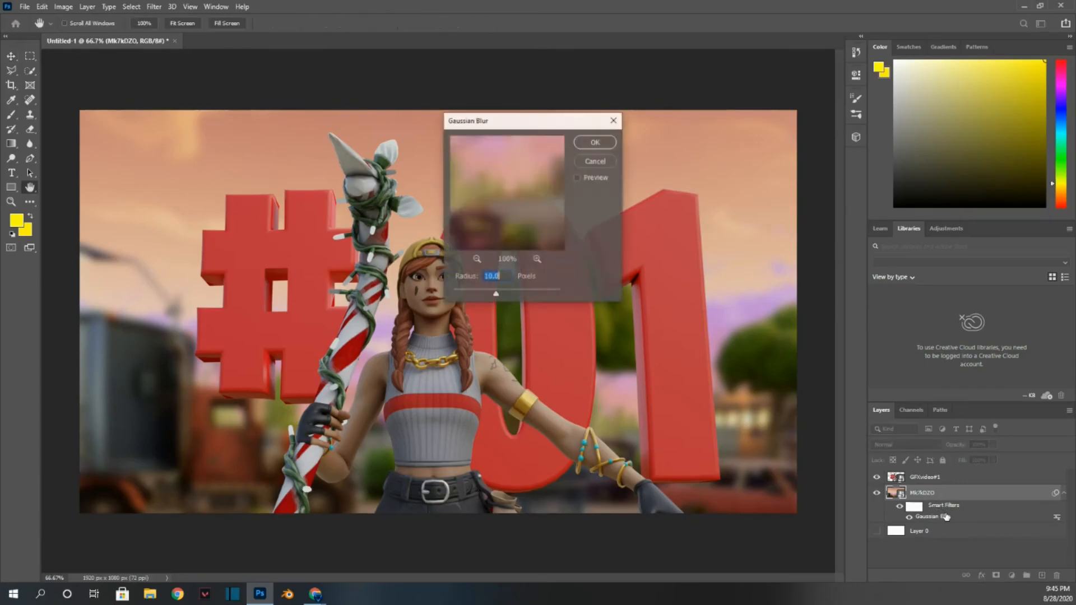
key(BackSpace)
key(BackSpace)
text(7)
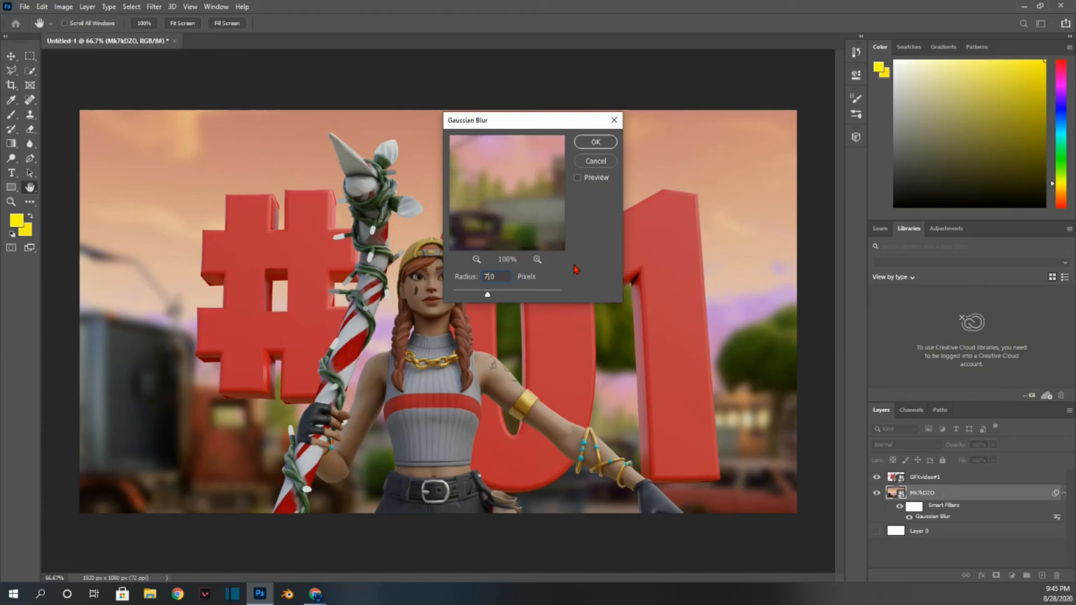
click(477, 261)
click(477, 260)
click(477, 260)
click(477, 260)
click(477, 260)
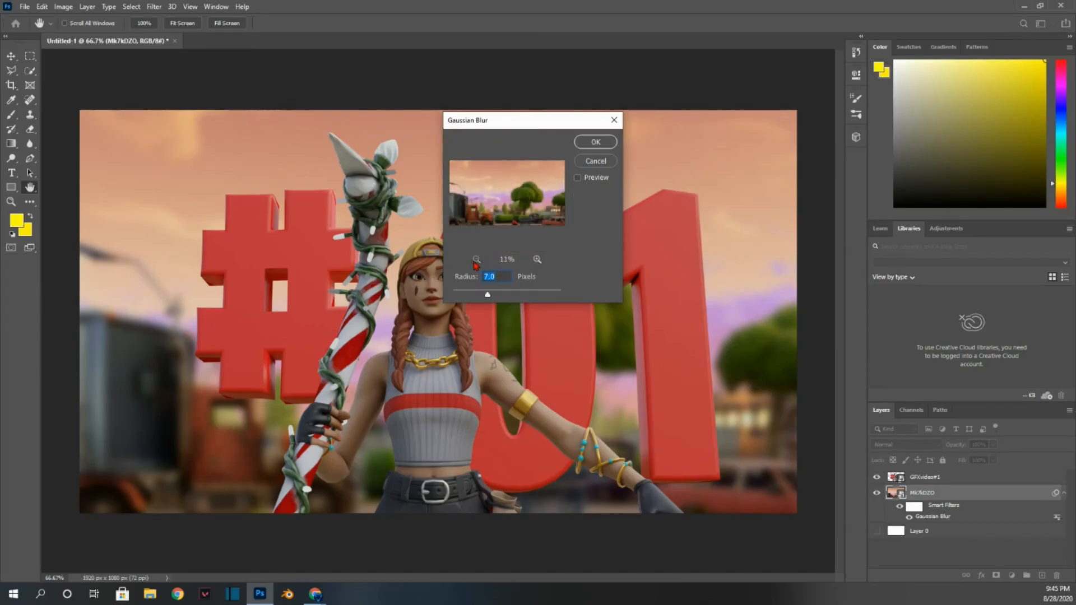
click(491, 277)
text(6.)
click(596, 143)
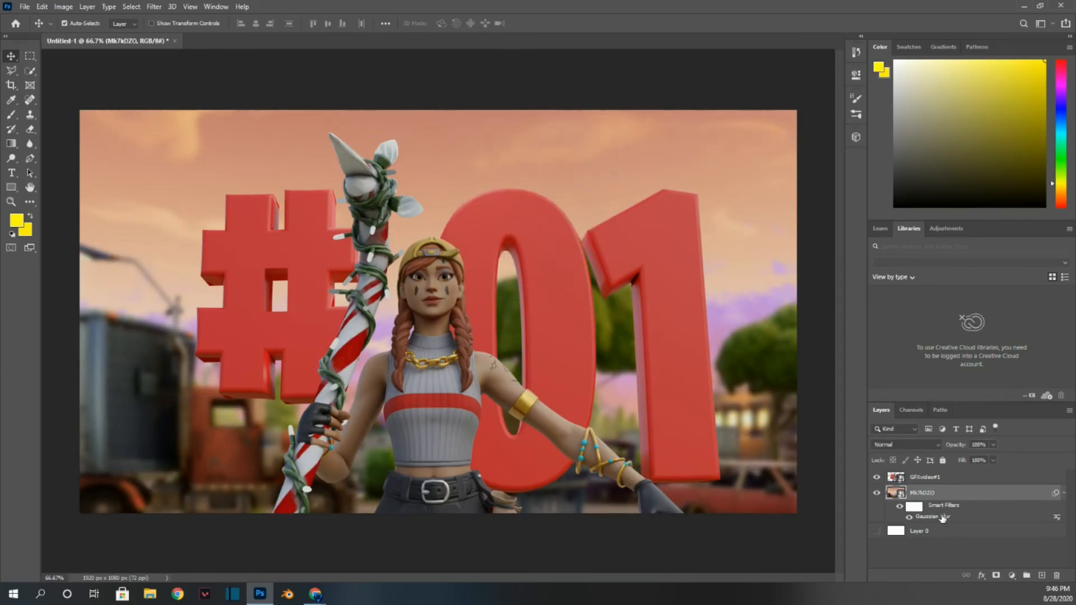
Edit the Mk7kDZO layer's Gaussian Blur again, lowering the radius below 6 pixels for a slightly sharper street background.
double_click(943, 517)
click(487, 277)
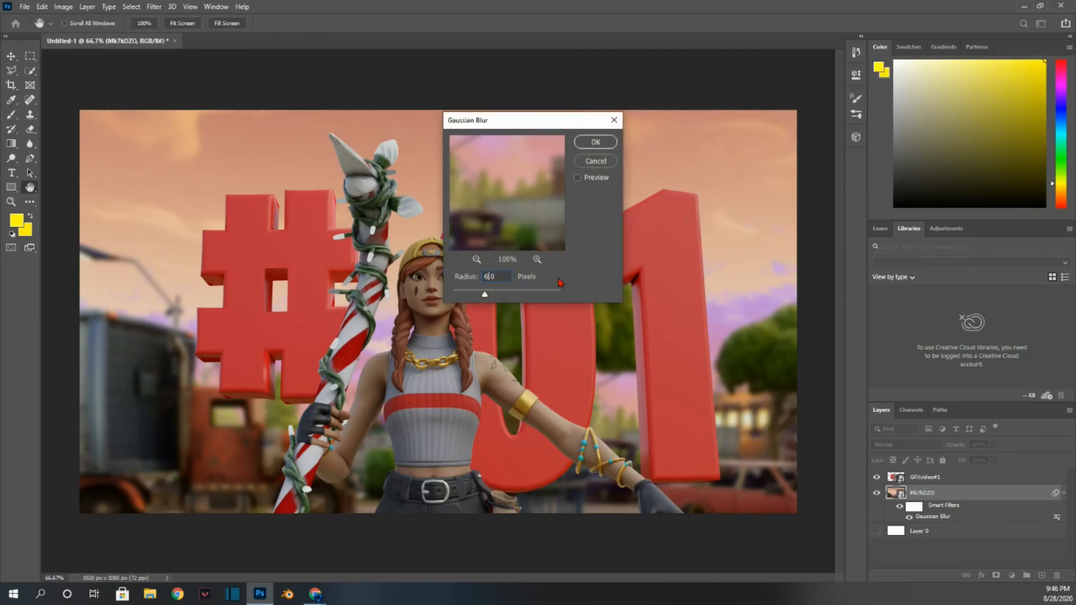
key(Return)
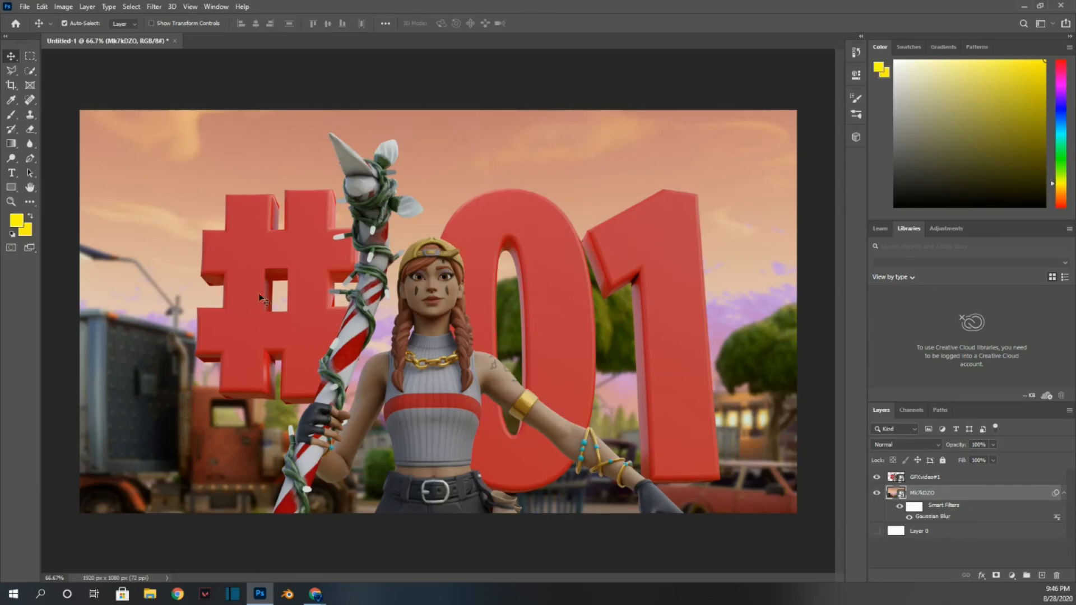
Export the composite at 100% quality as GFXvideo#1.jpg in the Downloads folder, and quit Photoshop without saving the Untitled-1 document.
click(25, 7)
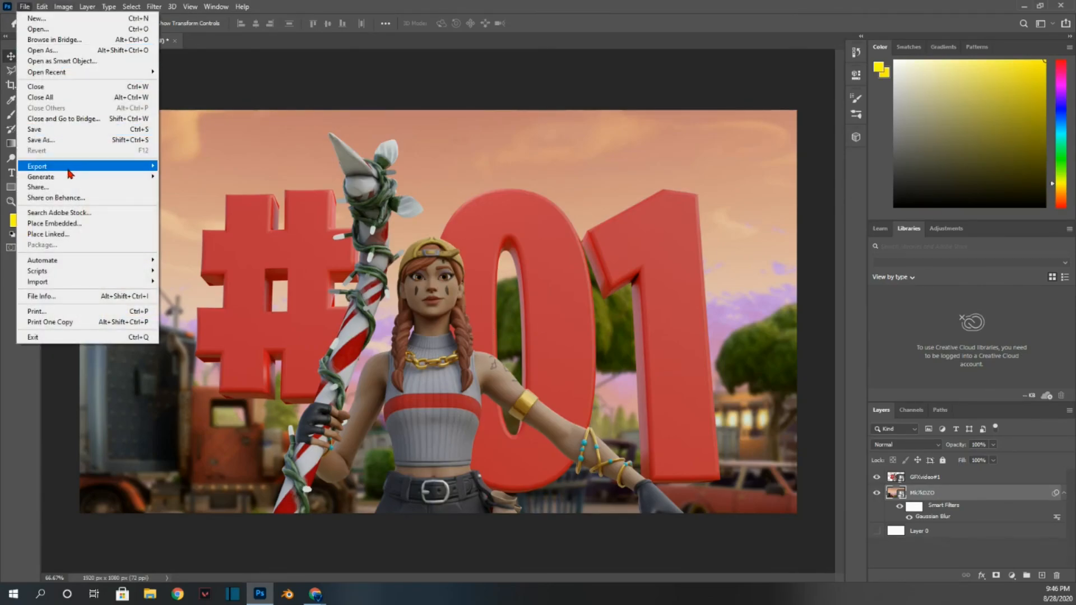
mouse_move(72, 166)
click(211, 178)
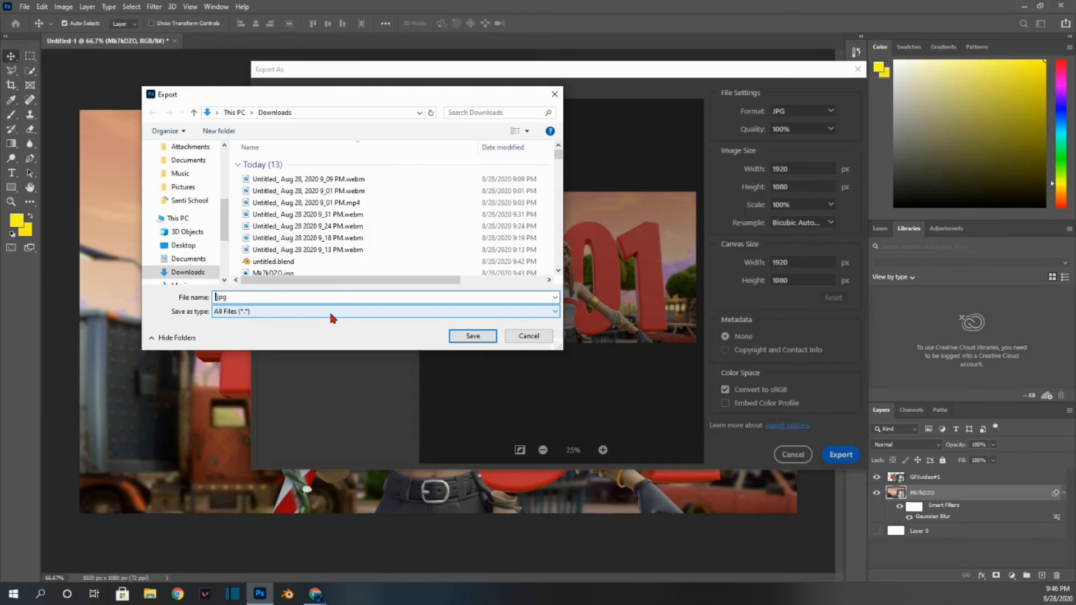
text(GFXvideo#1)
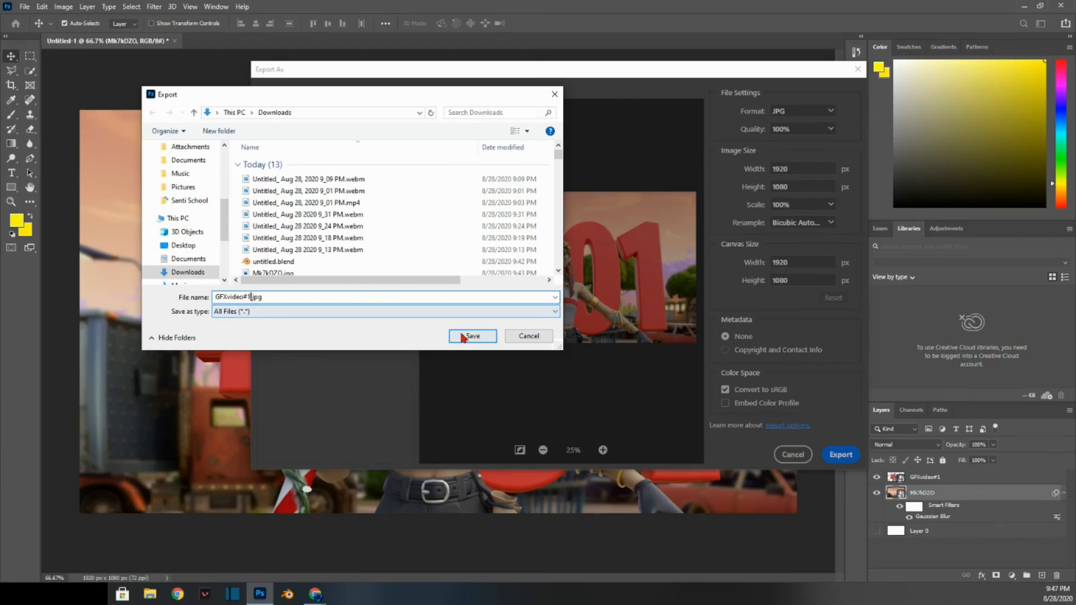
click(472, 335)
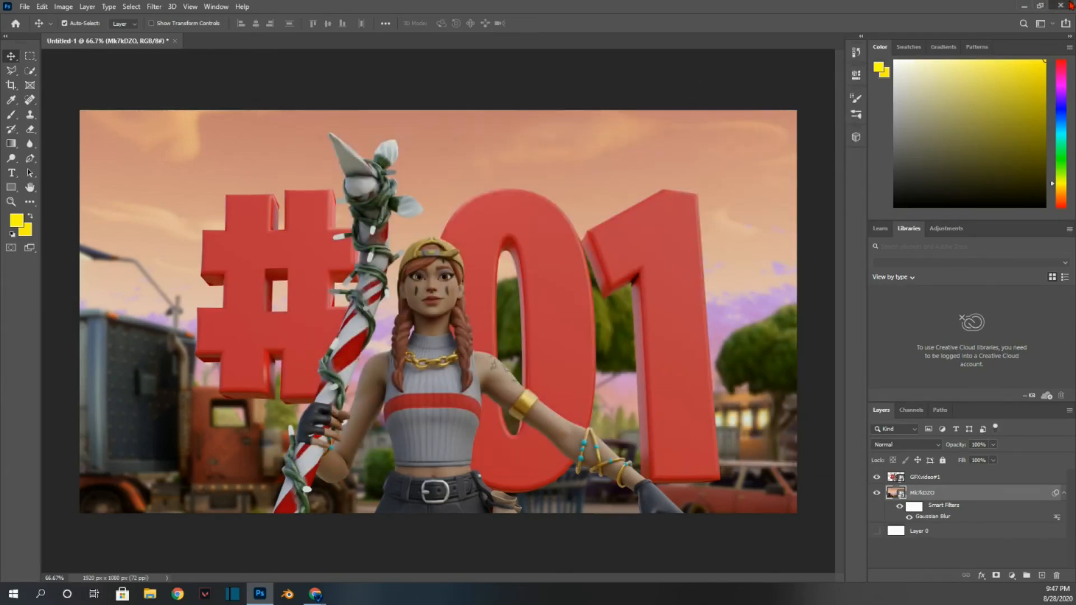
click(1061, 5)
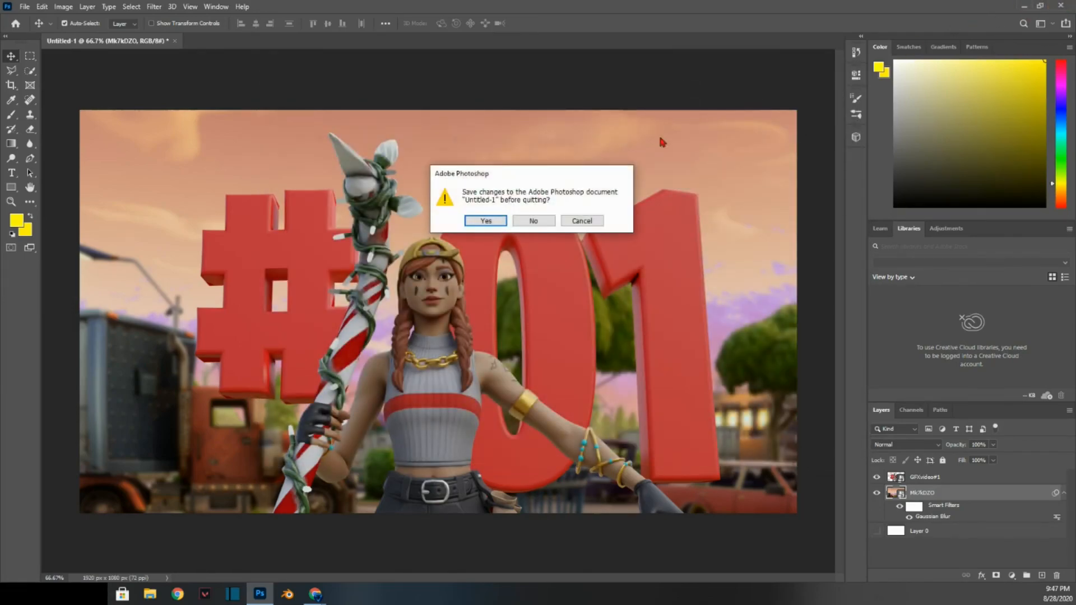
click(536, 221)
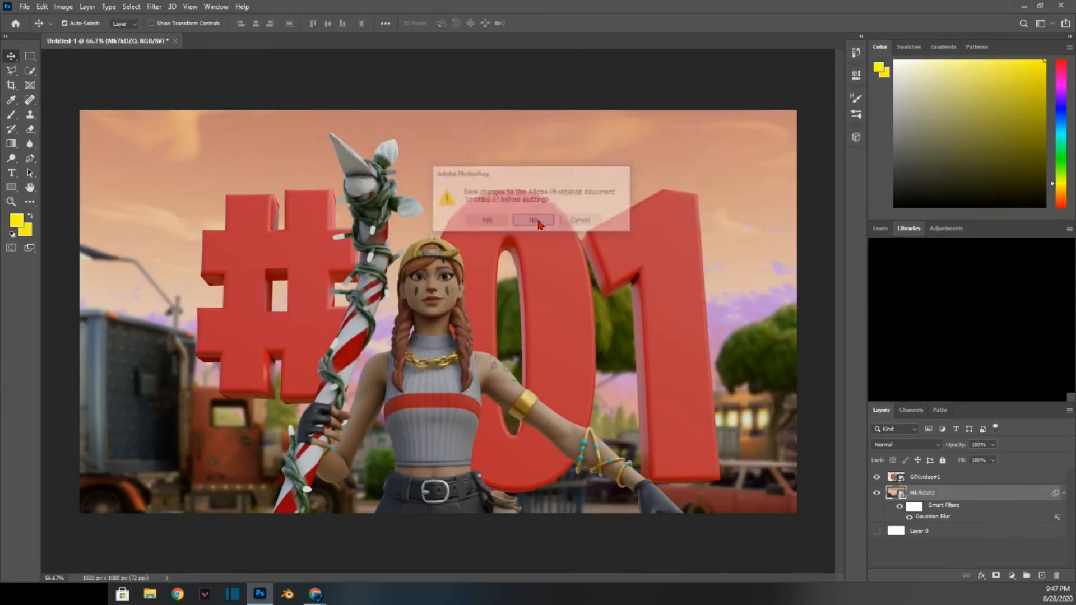